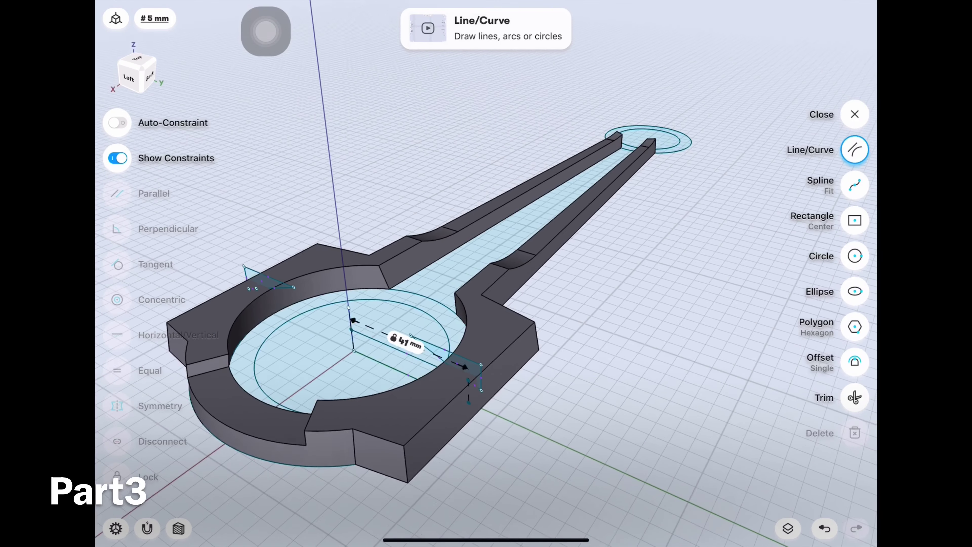
- Cut the triangular notch faces into the first big-end bolt boss
{"action": "left_click", "coordinate": [183, 197]}
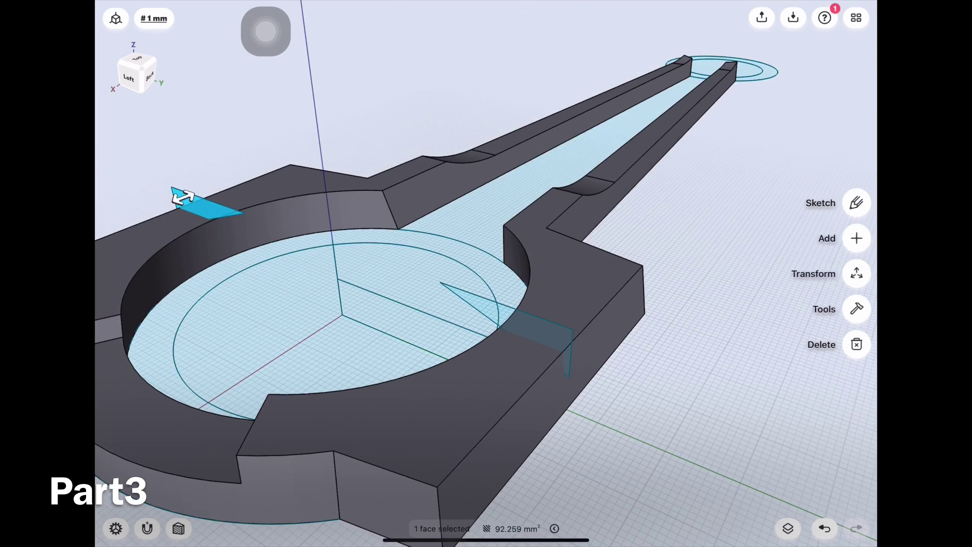
{"action": "left_click_drag", "start_coordinate": [544, 333], "coordinate": [605, 273]}
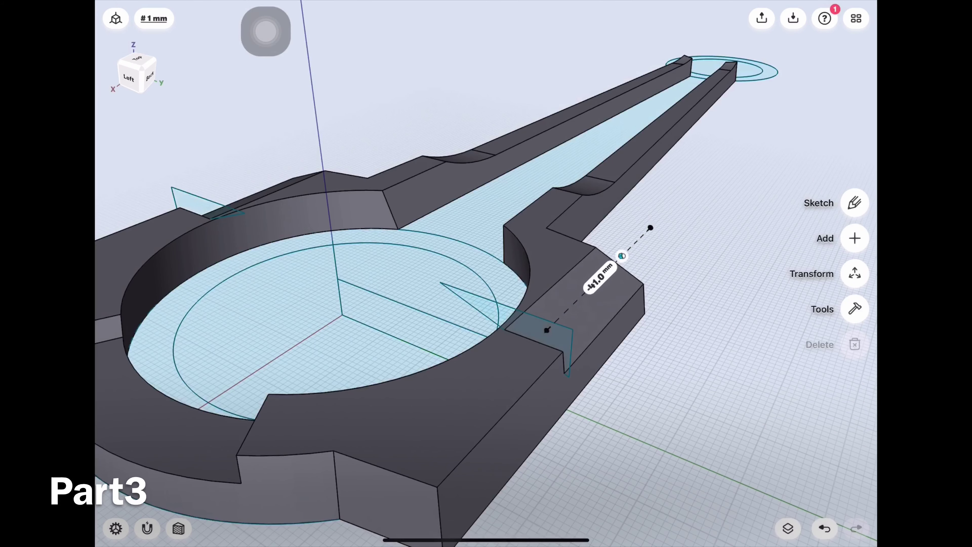
{"action": "left_click_drag", "start_coordinate": [383, 345], "coordinate": [613, 345]}
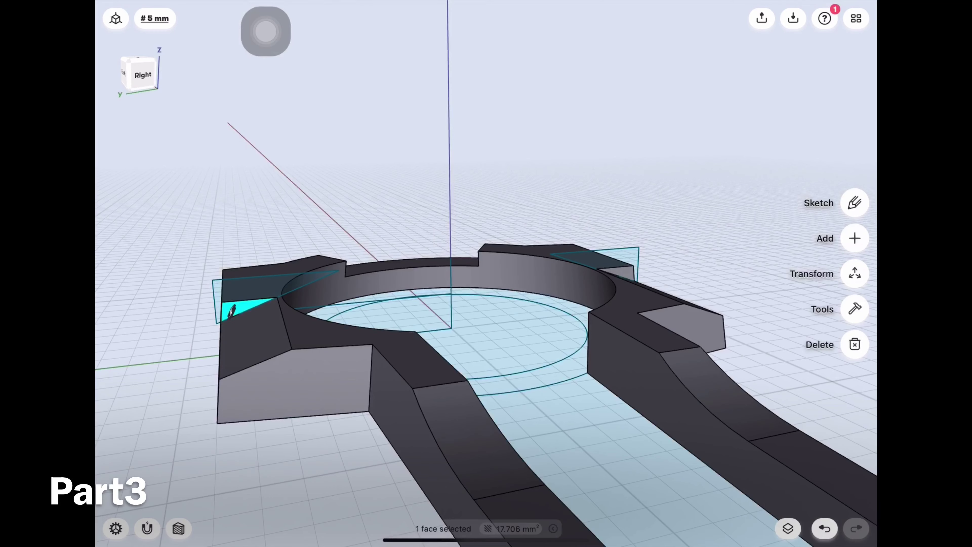
- Cut the triangular faces into the opposite boss, then zoom out to the whole rod
{"action": "mouse_move", "coordinate": [232, 311]}
{"action": "left_mouse_down"}
{"action": "mouse_move", "coordinate": [434, 169]}
{"action": "mouse_move", "coordinate": [455, 169]}
{"action": "mouse_move", "coordinate": [272, 185]}
{"action": "mouse_move", "coordinate": [210, 207]}
{"action": "left_mouse_up"}
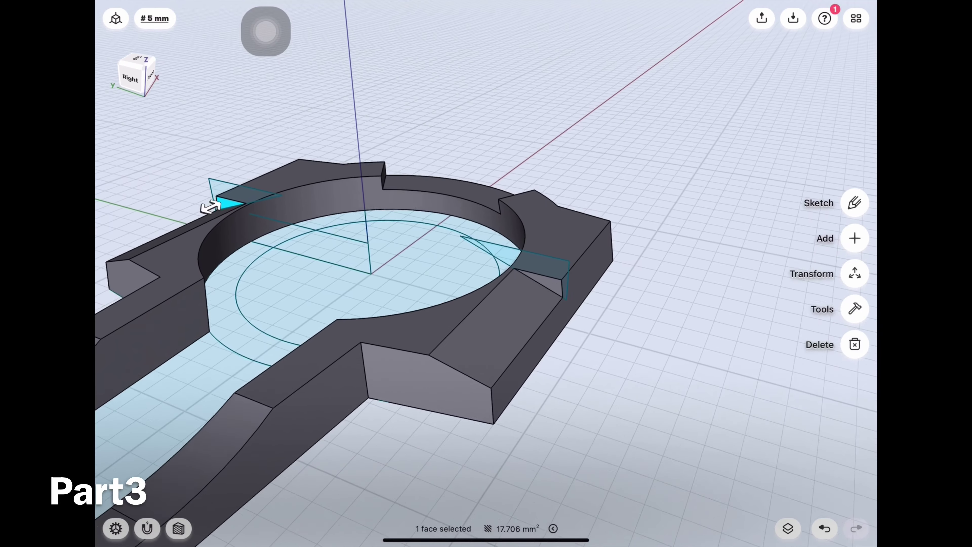
{"action": "scroll", "coordinate": [577, 193], "scroll_direction": "up", "scroll_amount": 2}
{"action": "scroll", "coordinate": [577, 193], "scroll_direction": "up", "scroll_amount": 2}
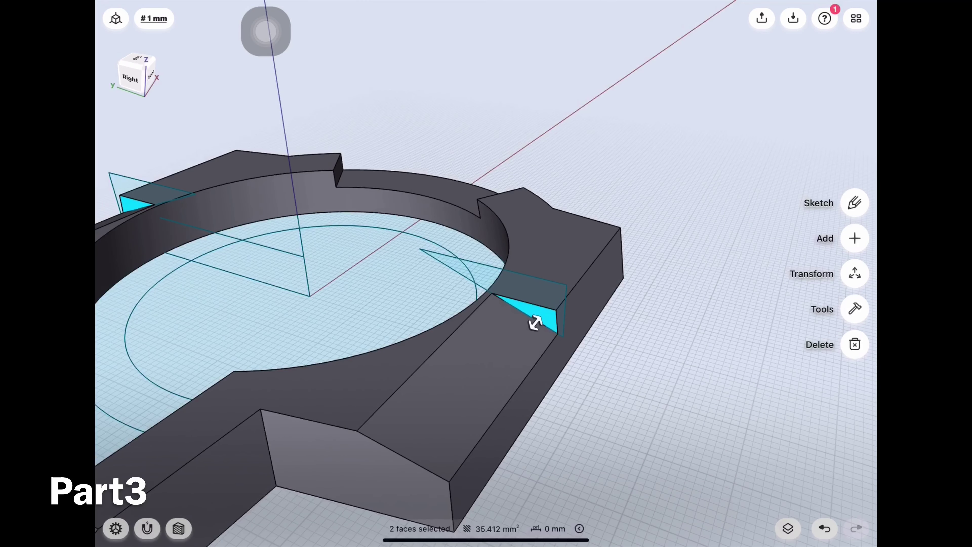
{"action": "left_click_drag", "start_coordinate": [535, 323], "coordinate": [610, 232]}
{"action": "scroll", "coordinate": [486, 273], "scroll_direction": "down", "scroll_amount": 5}
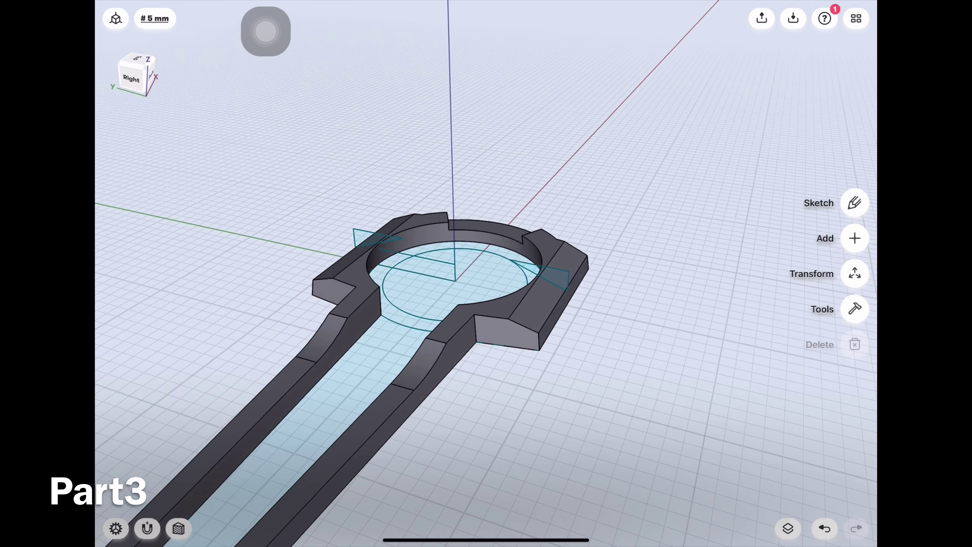
{"action": "mouse_move", "coordinate": [421, 306]}
{"action": "left_mouse_down"}
{"action": "mouse_move", "coordinate": [535, 268]}
{"action": "mouse_move", "coordinate": [421, 314]}
{"action": "left_mouse_up"}
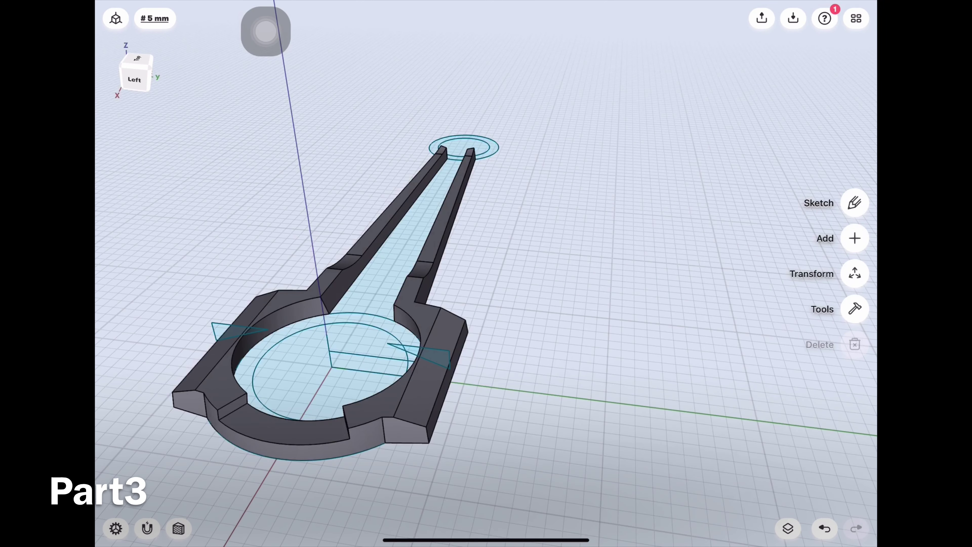
{"action": "left_click", "coordinate": [788, 528]}
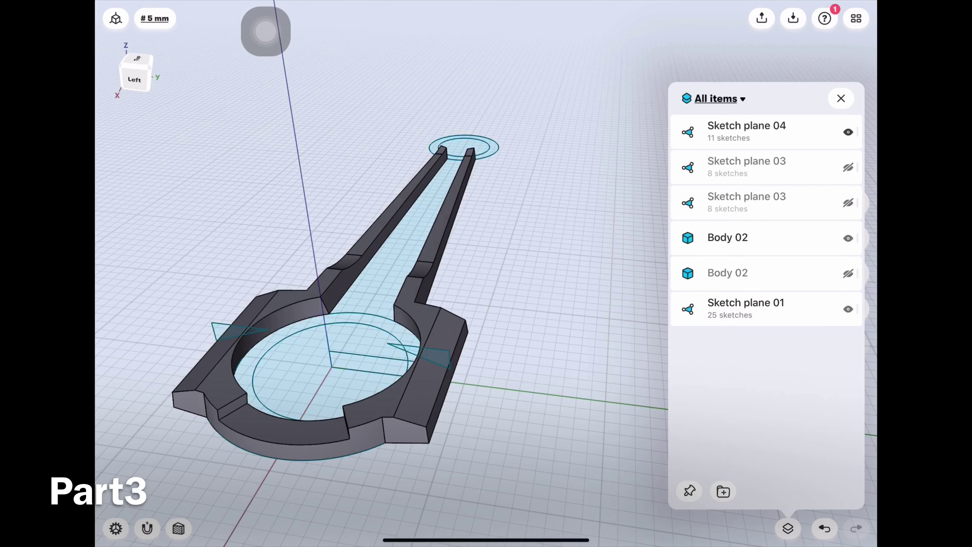
- Delete Sketch plane 04 and make Sketch plane 01 visible again
{"action": "left_click", "coordinate": [845, 132]}
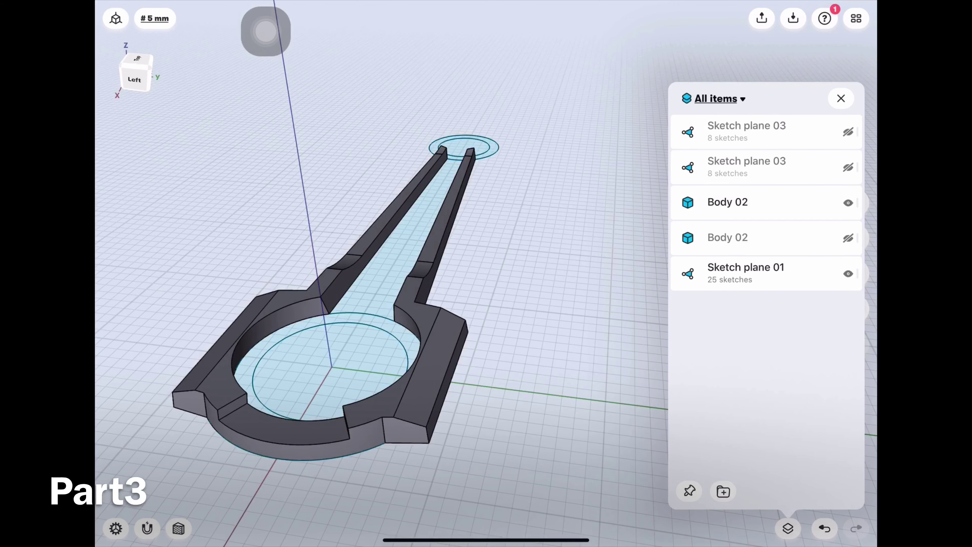
{"action": "left_click", "coordinate": [841, 99]}
{"action": "left_click_drag", "start_coordinate": [498, 307], "coordinate": [364, 283]}
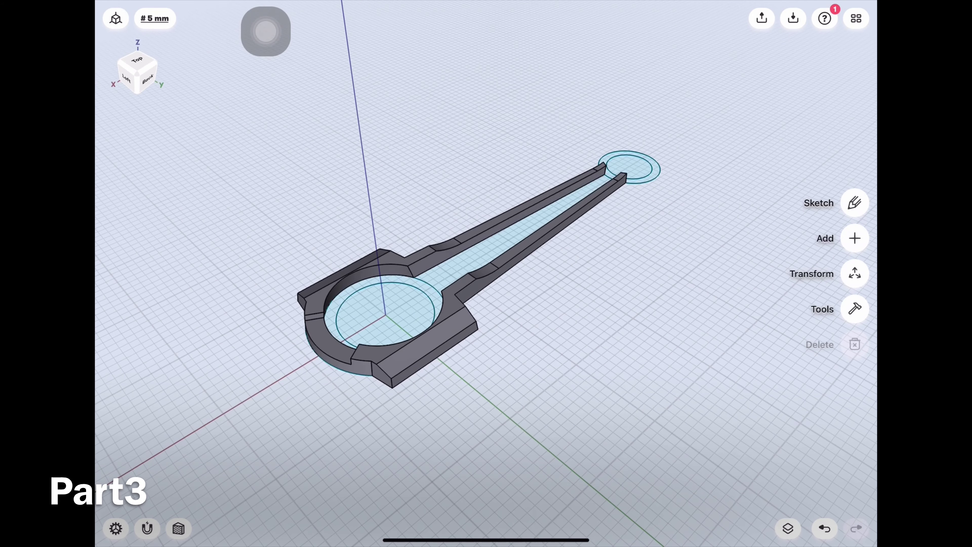
{"action": "left_click", "coordinate": [788, 528]}
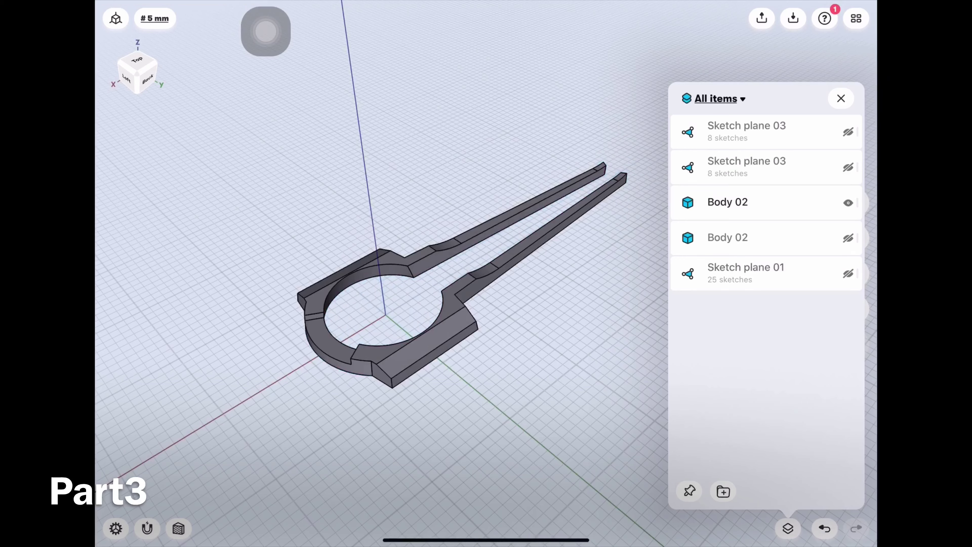
{"action": "left_click", "coordinate": [847, 274]}
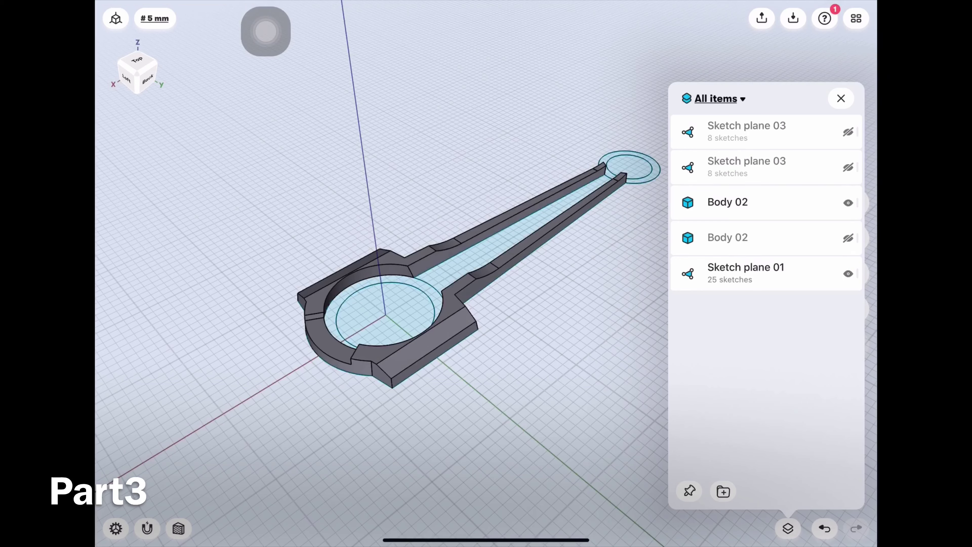
{"action": "left_click", "coordinate": [841, 98]}
{"action": "left_click_drag", "start_coordinate": [460, 345], "coordinate": [459, 230]}
- Recess the small rectangular face and long strip face on the first boss edge
{"action": "scroll", "coordinate": [383, 307], "scroll_direction": "up", "scroll_amount": 3}
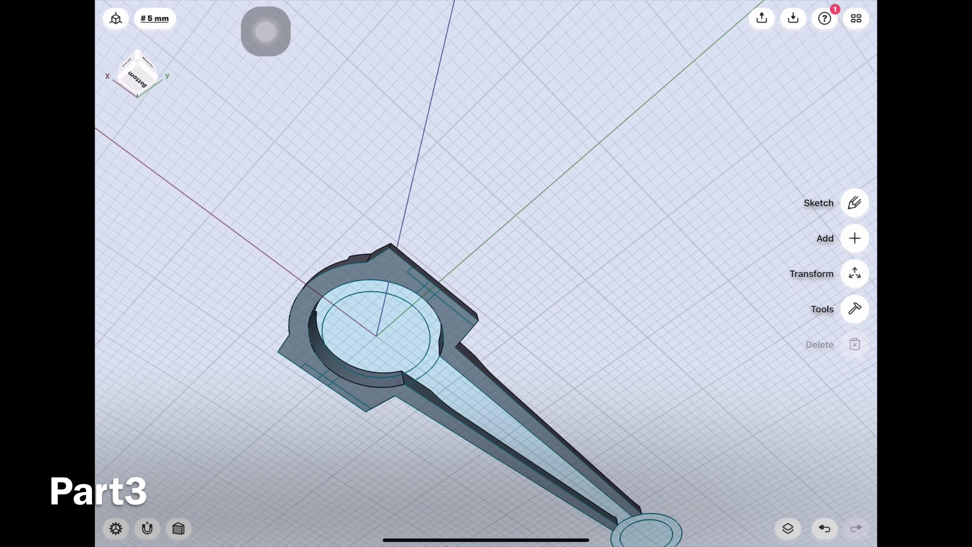
{"action": "scroll", "coordinate": [383, 306], "scroll_direction": "up", "scroll_amount": 3}
{"action": "scroll", "coordinate": [383, 307], "scroll_direction": "up", "scroll_amount": 3}
{"action": "scroll", "coordinate": [382, 268], "scroll_direction": "up", "scroll_amount": 3}
{"action": "scroll", "coordinate": [383, 268], "scroll_direction": "up", "scroll_amount": 3}
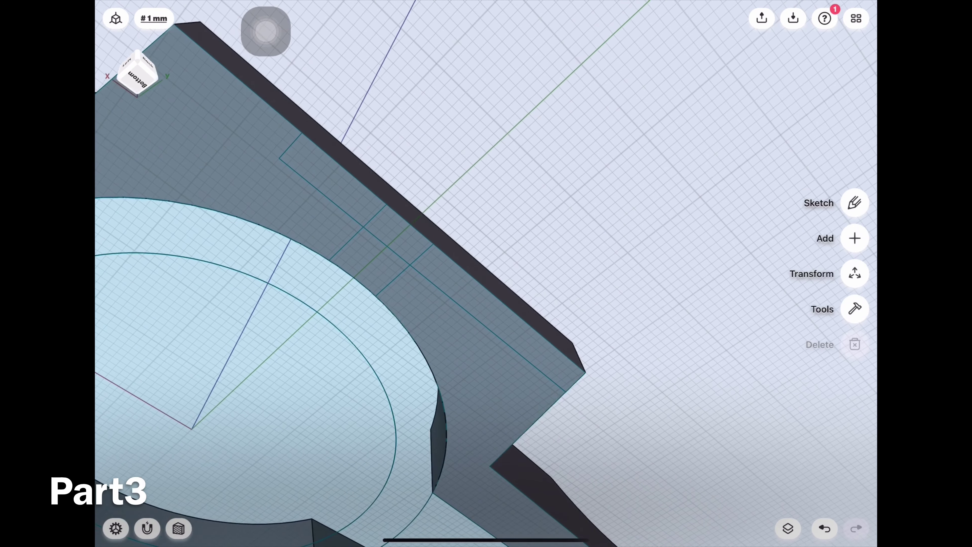
{"action": "left_click", "coordinate": [356, 198]}
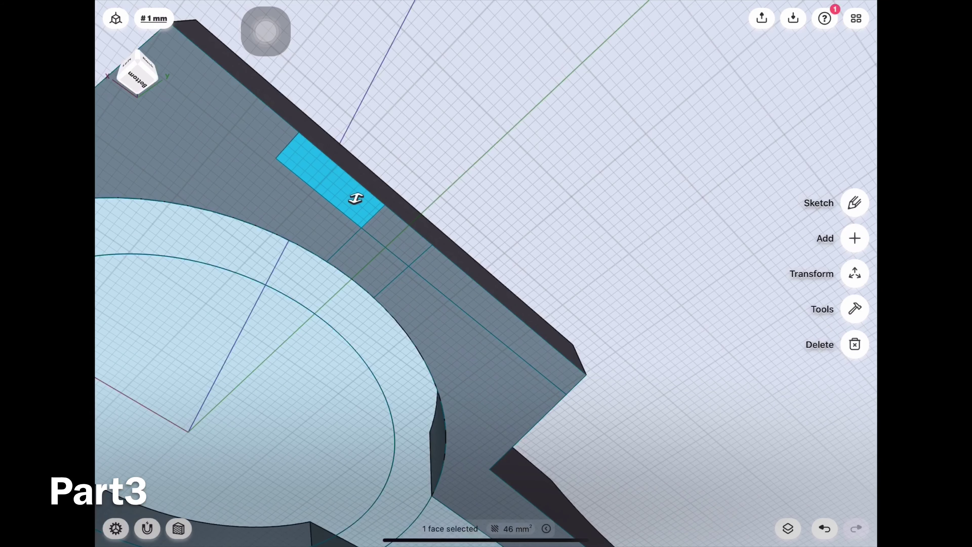
{"action": "left_click", "coordinate": [455, 285]}
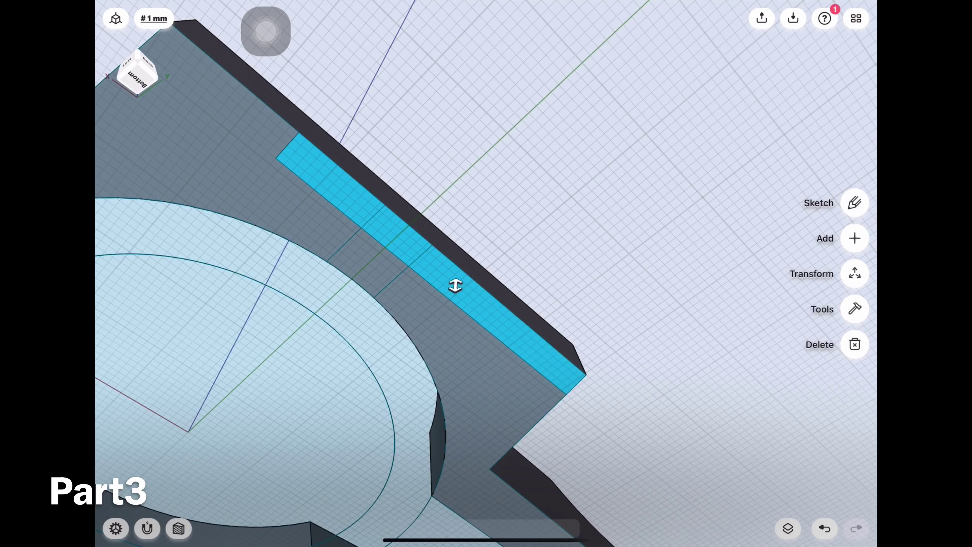
{"action": "left_click_drag", "start_coordinate": [455, 285], "coordinate": [466, 139]}
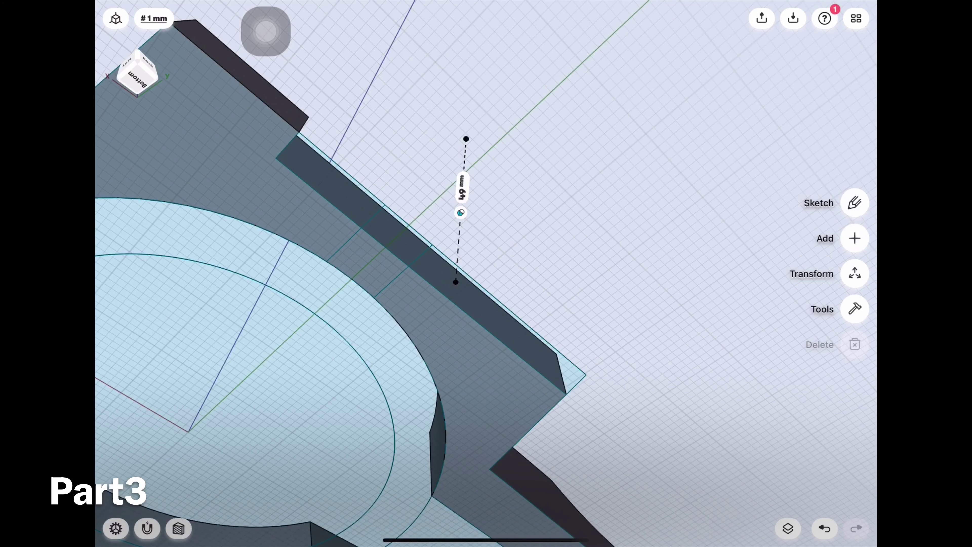
- Cut the three strip faces into the other boss, leaving stepped ledges
{"action": "middle_click_drag", "start_coordinate": [486, 273], "coordinate": [421, 207]}
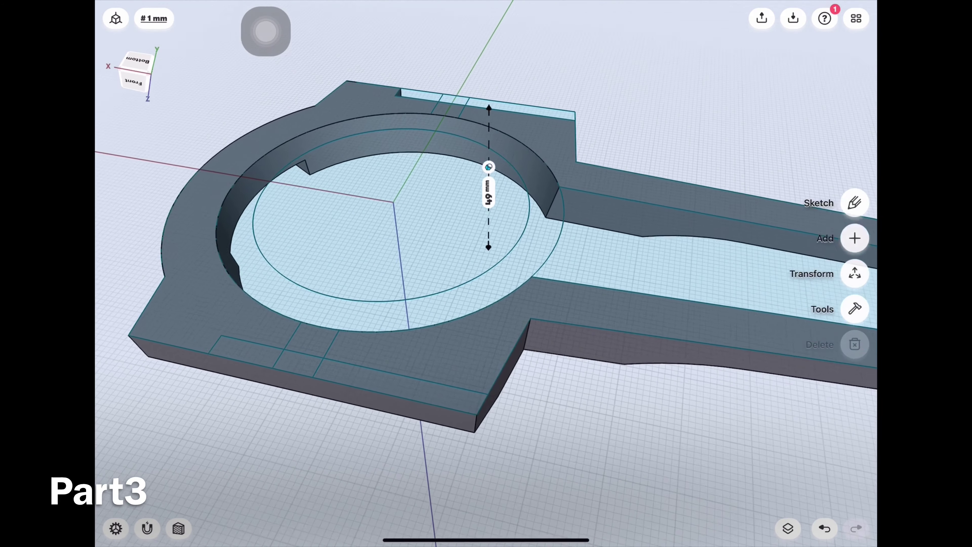
{"action": "middle_click_drag", "start_coordinate": [486, 245], "coordinate": [505, 222]}
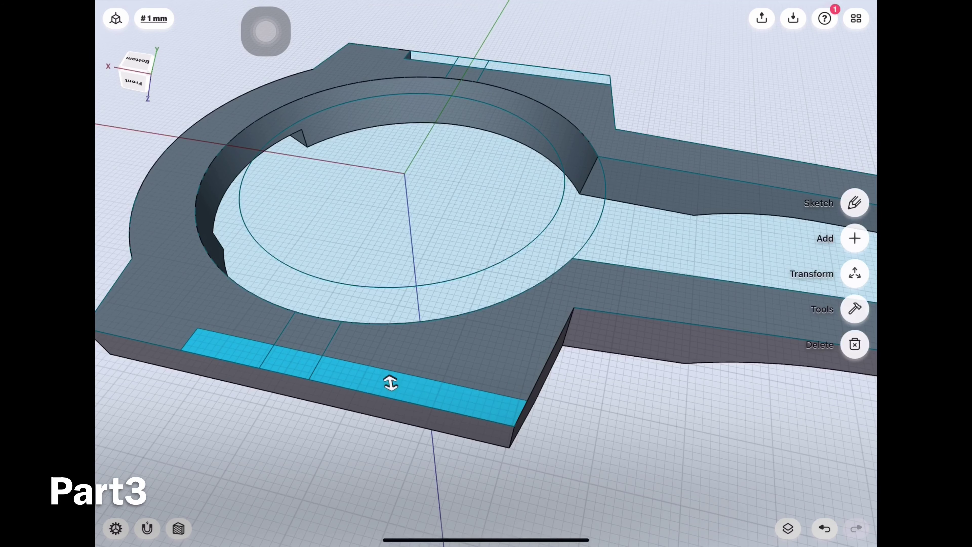
{"action": "left_click_drag", "start_coordinate": [391, 383], "coordinate": [403, 456]}
{"action": "scroll", "coordinate": [486, 268], "scroll_direction": "down", "scroll_amount": 3}
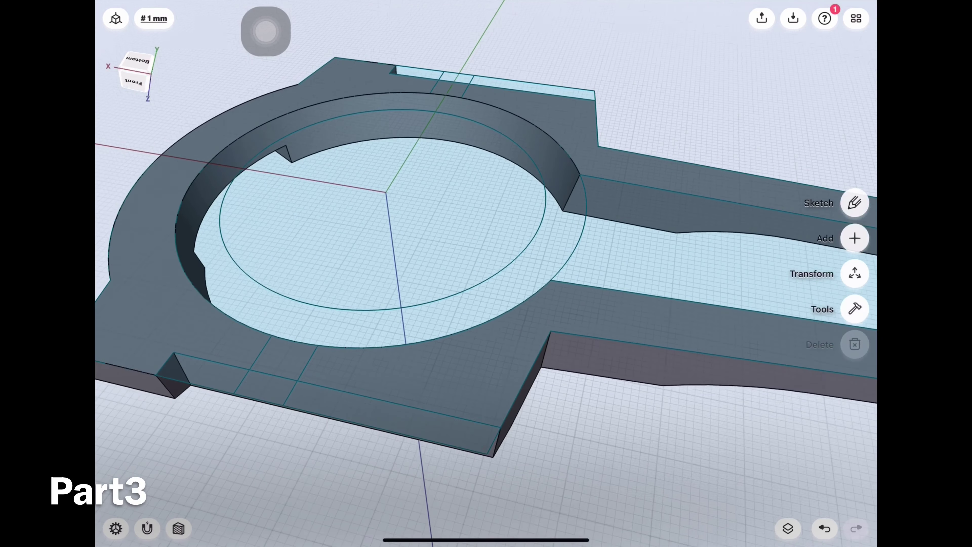
{"action": "mouse_move", "coordinate": [486, 268]}
{"action": "middle_mouse_down"}
{"action": "mouse_move", "coordinate": [421, 249]}
{"action": "mouse_move", "coordinate": [383, 307]}
{"action": "middle_mouse_up"}
{"action": "middle_click_drag", "start_coordinate": [487, 306], "coordinate": [497, 161]}
- Extrude the first small boss face 10 mm as new body Body 03
{"action": "scroll", "coordinate": [383, 364], "scroll_direction": "up", "scroll_amount": 2}
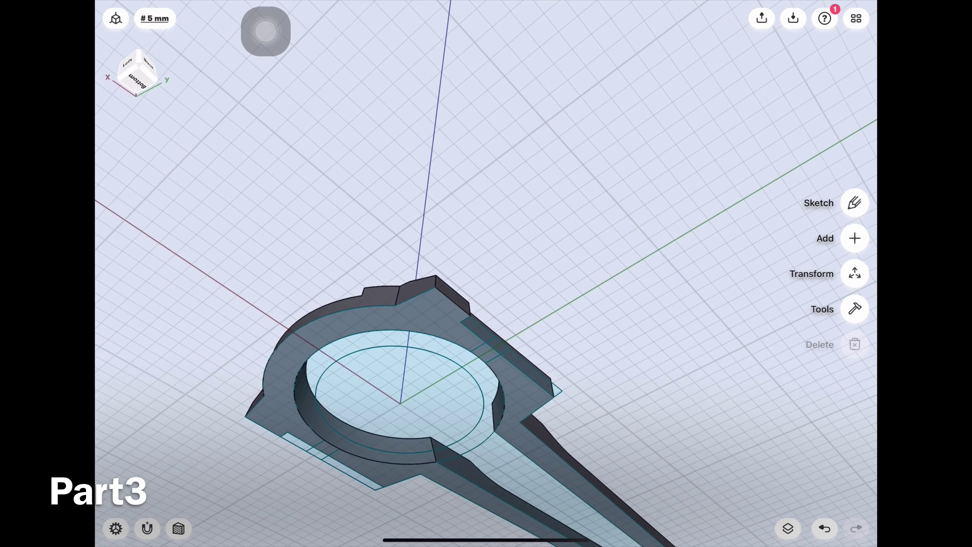
{"action": "scroll", "coordinate": [383, 364], "scroll_direction": "up", "scroll_amount": 2}
{"action": "scroll", "coordinate": [383, 363], "scroll_direction": "up", "scroll_amount": 4}
{"action": "mouse_move", "coordinate": [486, 268]}
{"action": "middle_mouse_down"}
{"action": "mouse_move", "coordinate": [486, 214]}
{"action": "mouse_move", "coordinate": [486, 291]}
{"action": "mouse_move", "coordinate": [486, 199]}
{"action": "middle_mouse_up"}
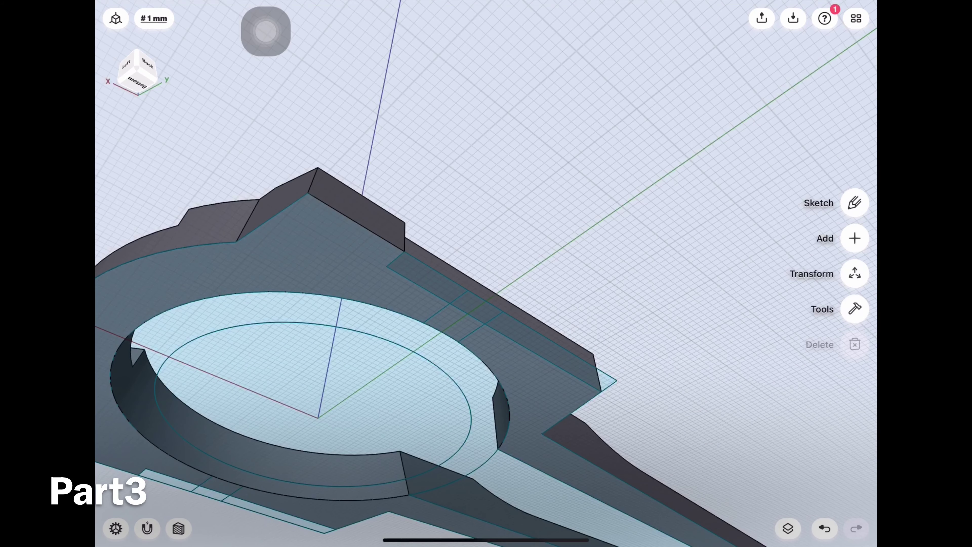
{"action": "left_click_drag", "start_coordinate": [462, 329], "coordinate": [462, 275]}
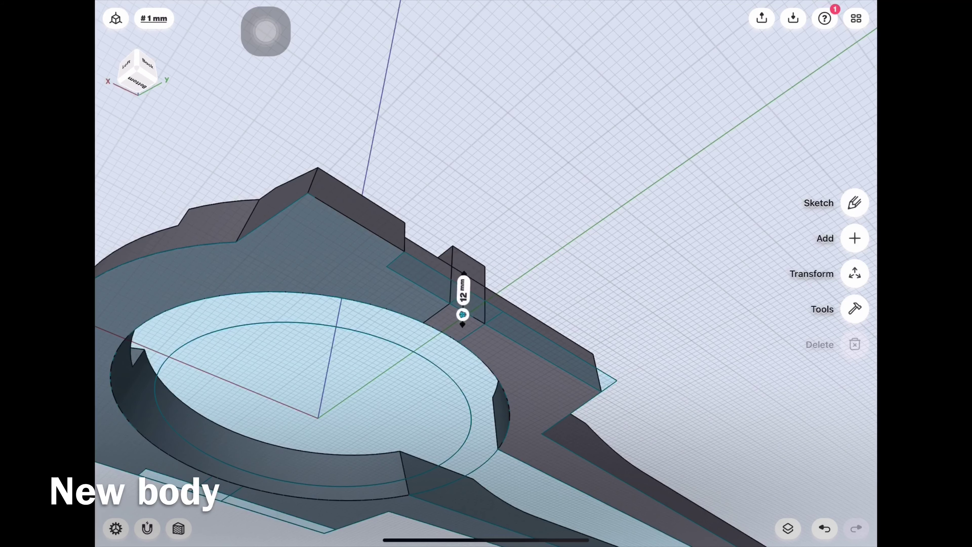
{"action": "left_click", "coordinate": [450, 351]}
{"action": "left_click", "coordinate": [502, 324]}
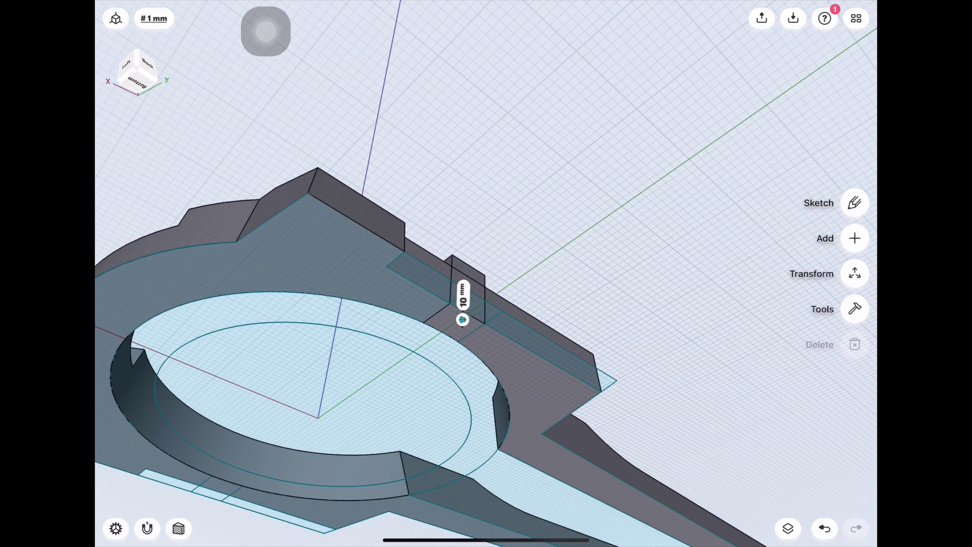
- Extrude the other boss's small face 10 mm as new body Body 04
{"action": "middle_click_drag", "start_coordinate": [487, 292], "coordinate": [612, 268]}
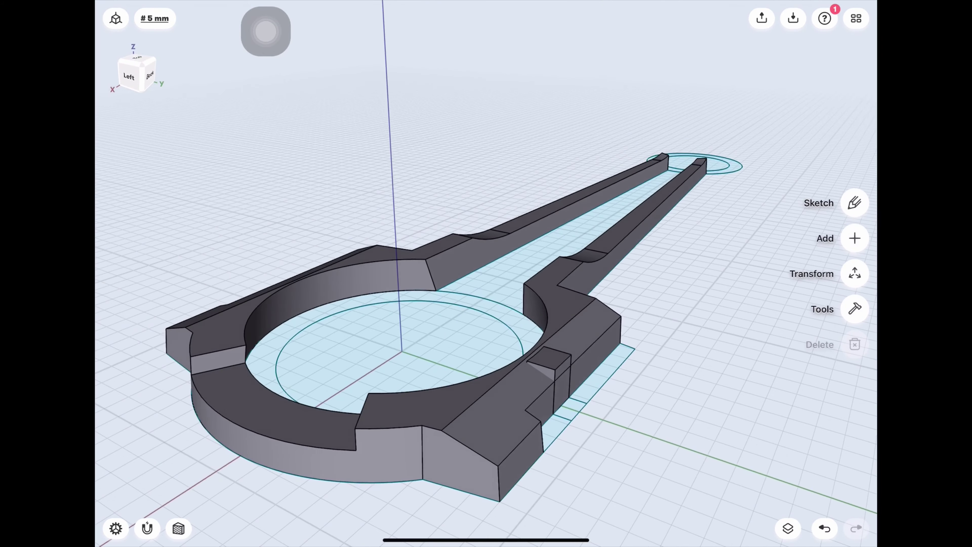
{"action": "mouse_move", "coordinate": [486, 292]}
{"action": "middle_mouse_down"}
{"action": "mouse_move", "coordinate": [383, 269]}
{"action": "mouse_move", "coordinate": [459, 249]}
{"action": "mouse_move", "coordinate": [478, 383]}
{"action": "mouse_move", "coordinate": [478, 268]}
{"action": "mouse_move", "coordinate": [421, 191]}
{"action": "middle_mouse_up"}
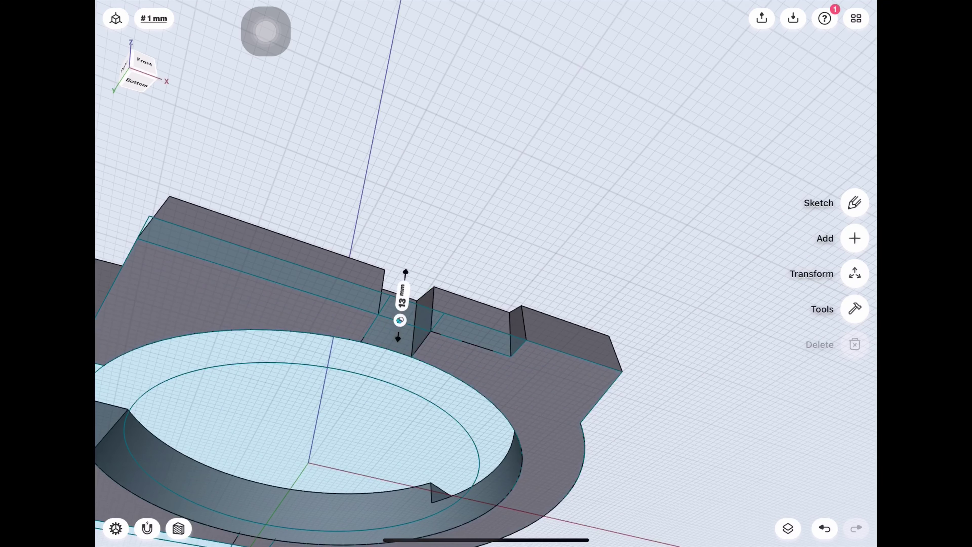
{"action": "left_click", "coordinate": [400, 320]}
{"action": "left_click", "coordinate": [373, 289]}
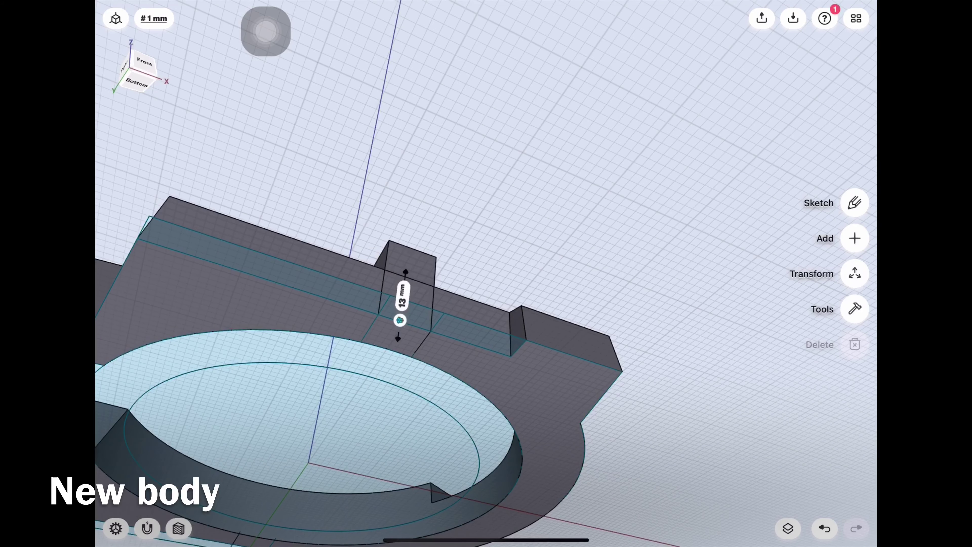
{"action": "left_click", "coordinate": [402, 294]}
{"action": "left_click", "coordinate": [390, 356]}
{"action": "left_click", "coordinate": [442, 330]}
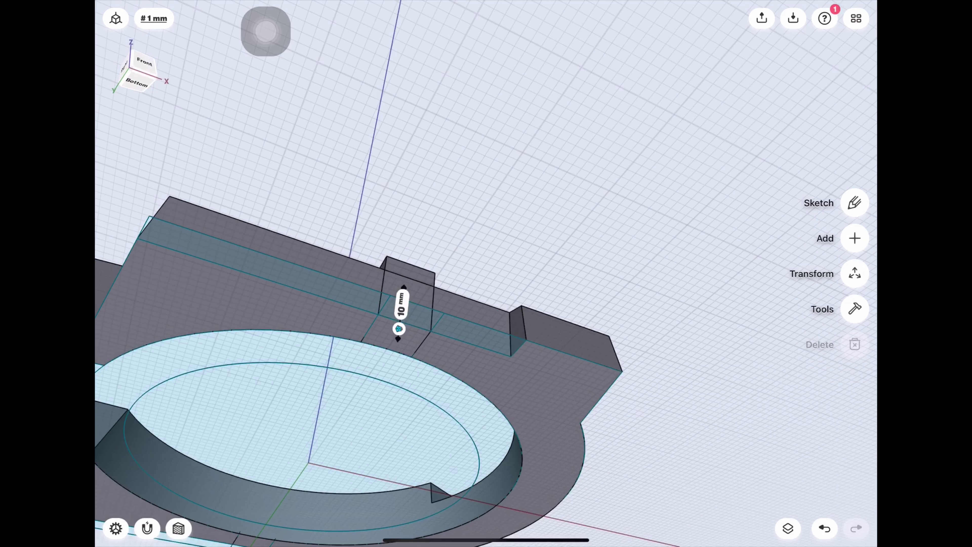
{"action": "mouse_move", "coordinate": [497, 230]}
{"action": "middle_mouse_down"}
{"action": "mouse_move", "coordinate": [441, 154]}
{"action": "mouse_move", "coordinate": [479, 192]}
{"action": "mouse_move", "coordinate": [574, 249]}
{"action": "middle_mouse_up"}
{"action": "left_click", "coordinate": [787, 528]}
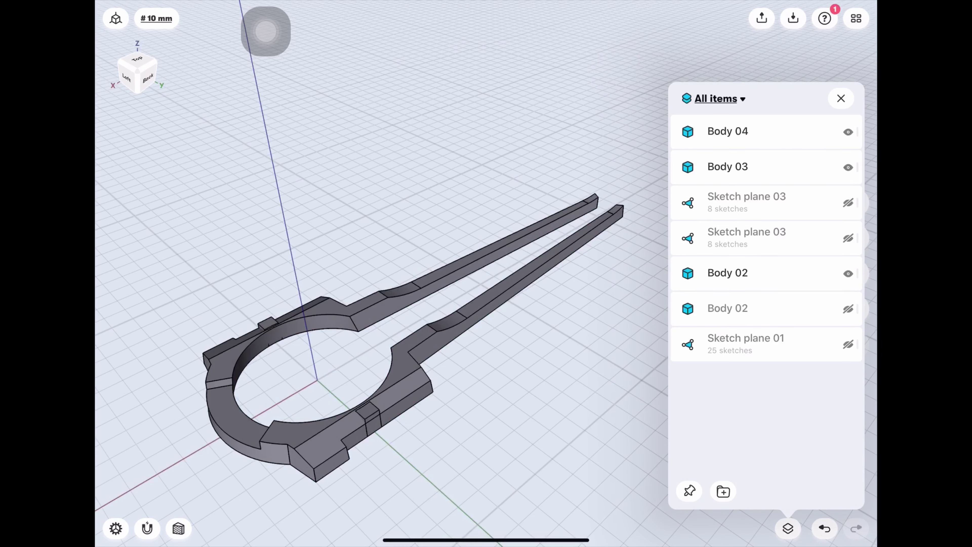
- Union the curved rod body with the wedge block into one body
{"action": "left_click", "coordinate": [840, 99]}
{"action": "middle_click_drag", "start_coordinate": [459, 268], "coordinate": [325, 230]}
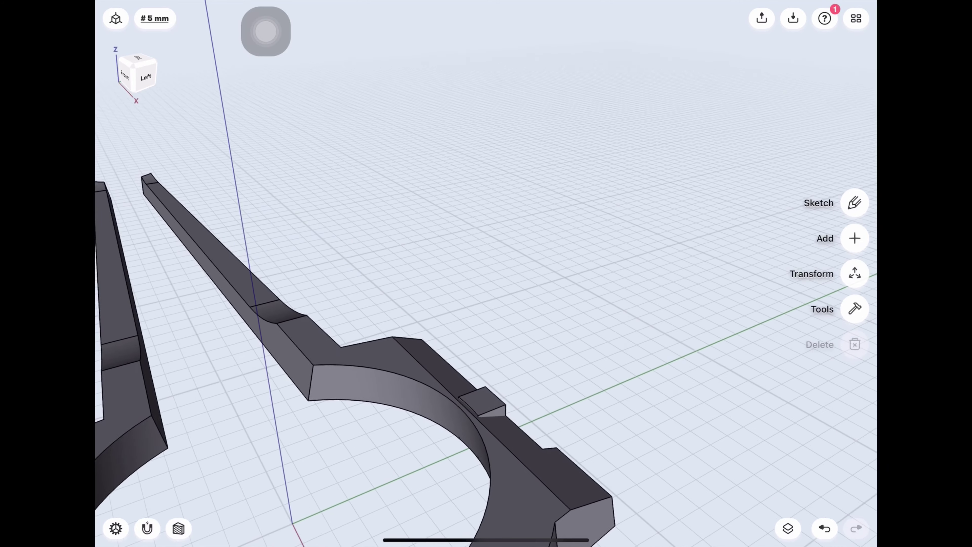
{"action": "scroll", "coordinate": [482, 401], "scroll_direction": "up", "scroll_amount": 3}
{"action": "scroll", "coordinate": [483, 400], "scroll_direction": "up", "scroll_amount": 3}
{"action": "scroll", "coordinate": [482, 400], "scroll_direction": "up", "scroll_amount": 3}
{"action": "scroll", "coordinate": [482, 400], "scroll_direction": "up", "scroll_amount": 2}
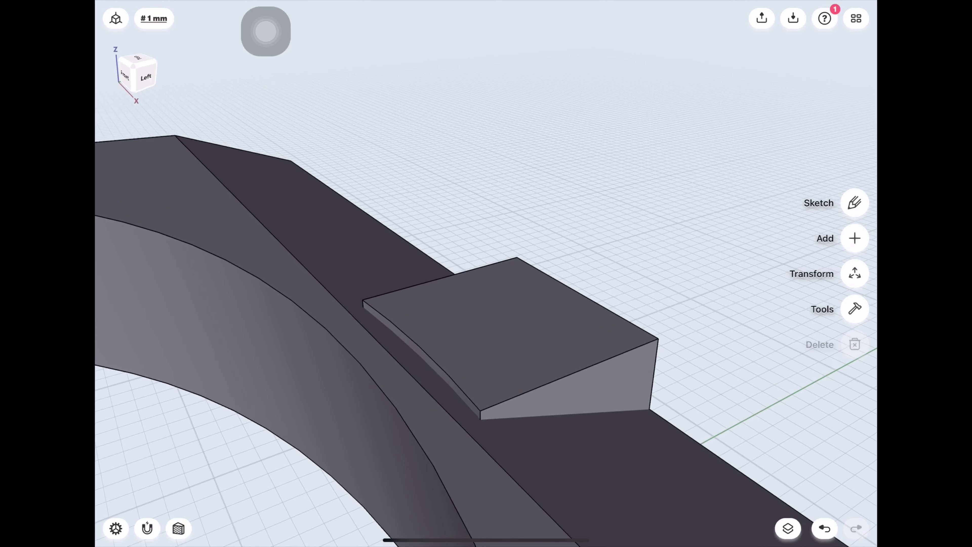
{"action": "left_click", "coordinate": [855, 309]}
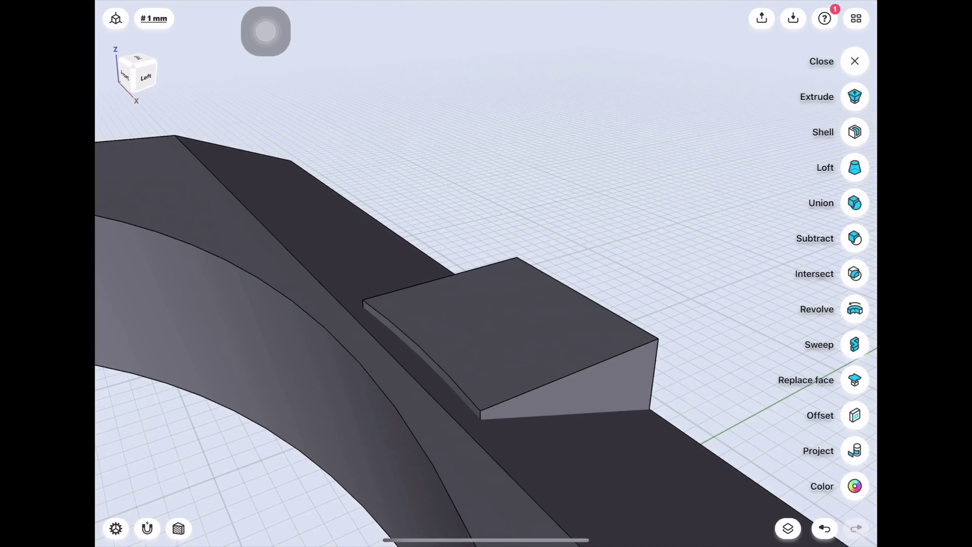
{"action": "left_click", "coordinate": [855, 201]}
{"action": "left_click", "coordinate": [268, 307]}
{"action": "left_click", "coordinate": [509, 337]}
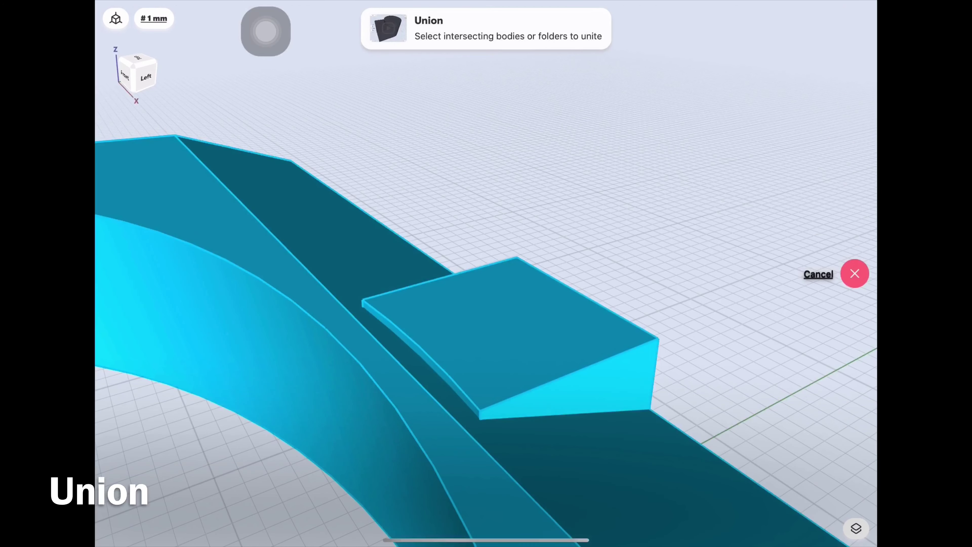
{"action": "scroll", "coordinate": [486, 345], "scroll_direction": "down", "scroll_amount": 5}
{"action": "scroll", "coordinate": [486, 345], "scroll_direction": "down", "scroll_amount": 1}
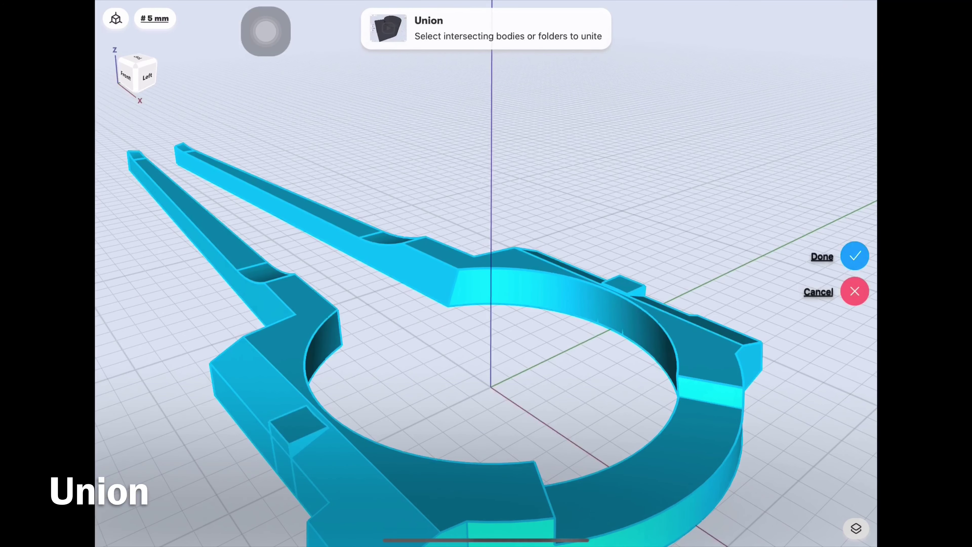
{"action": "left_click", "coordinate": [855, 256]}
- Zoom in and begin Replace face on the wedge's thin side face
{"action": "scroll", "coordinate": [613, 287], "scroll_direction": "up", "scroll_amount": 5}
{"action": "scroll", "coordinate": [575, 299], "scroll_direction": "up", "scroll_amount": 3}
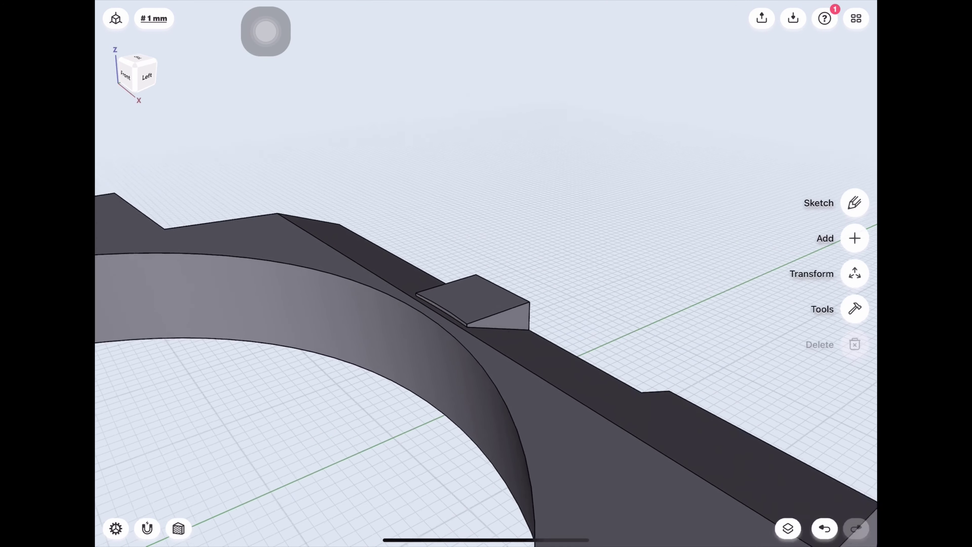
{"action": "scroll", "coordinate": [543, 314], "scroll_direction": "up", "scroll_amount": 2}
{"action": "scroll", "coordinate": [544, 314], "scroll_direction": "up", "scroll_amount": 2}
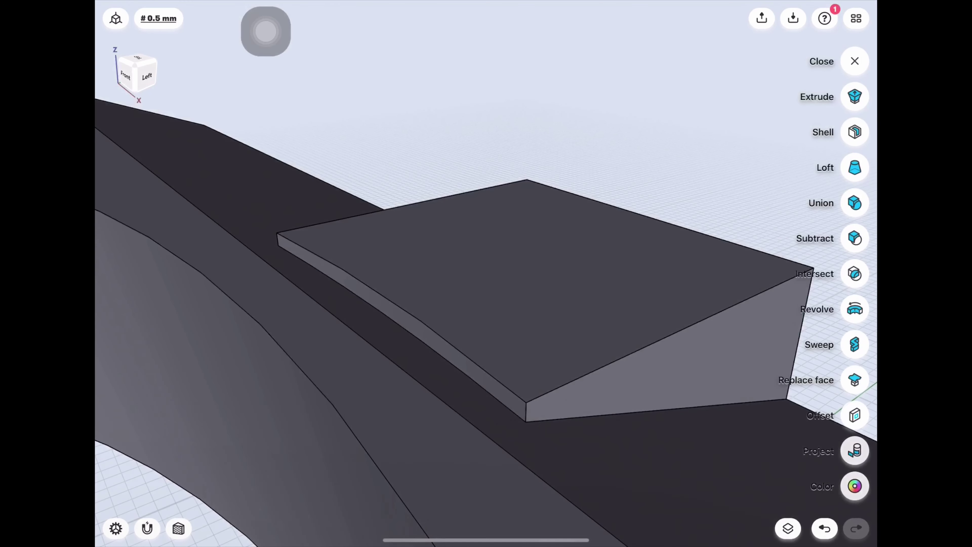
{"action": "left_click", "coordinate": [855, 380]}
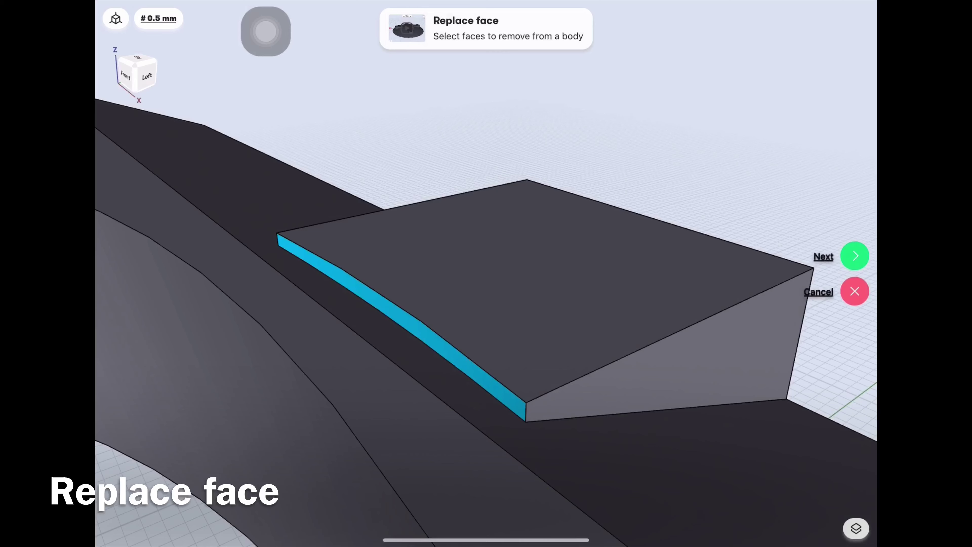
- Replace the first thin side face with the rod surface below
{"action": "left_click", "coordinate": [855, 255]}
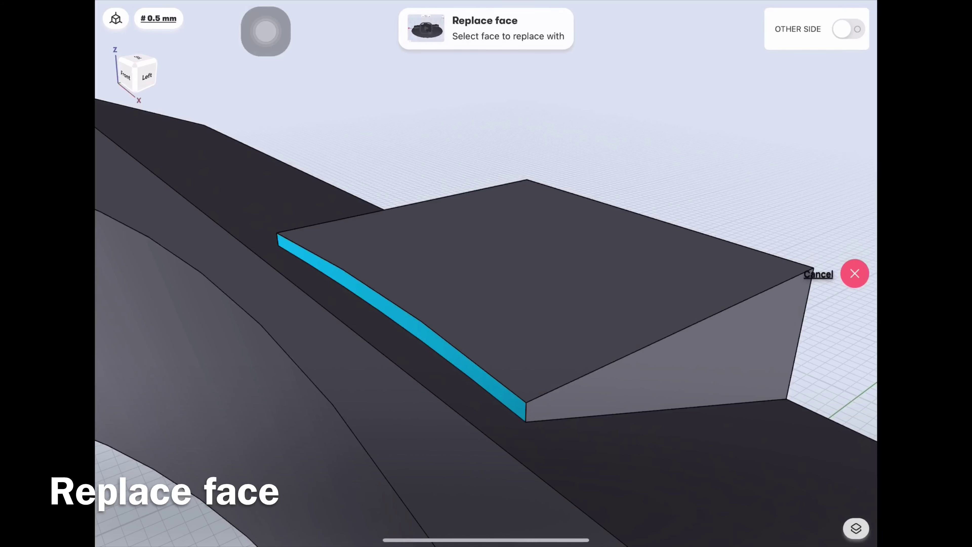
{"action": "left_click", "coordinate": [708, 471]}
{"action": "left_click", "coordinate": [855, 255]}
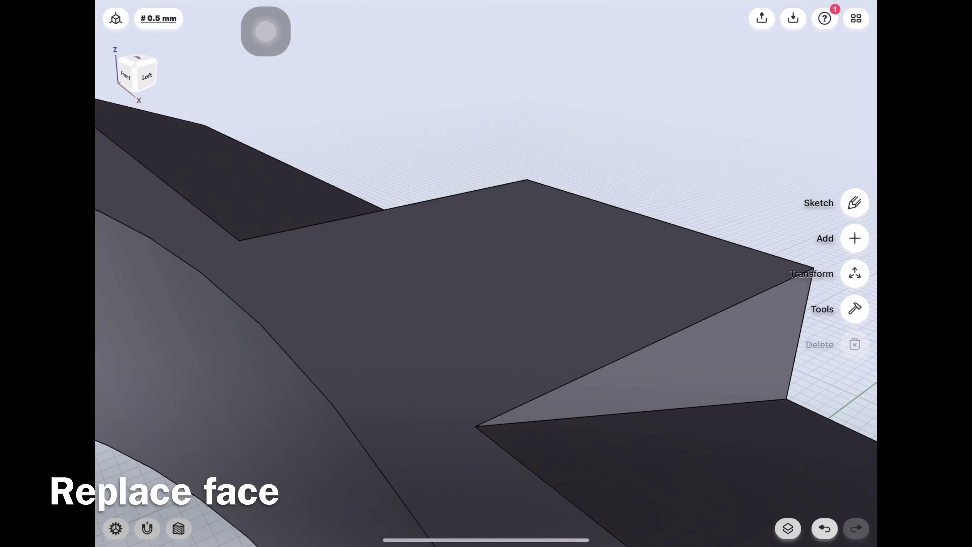
{"action": "scroll", "coordinate": [486, 273], "scroll_direction": "down", "scroll_amount": 5}
{"action": "scroll", "coordinate": [486, 273], "scroll_direction": "down", "scroll_amount": 5}
{"action": "scroll", "coordinate": [486, 273], "scroll_direction": "down", "scroll_amount": 5}
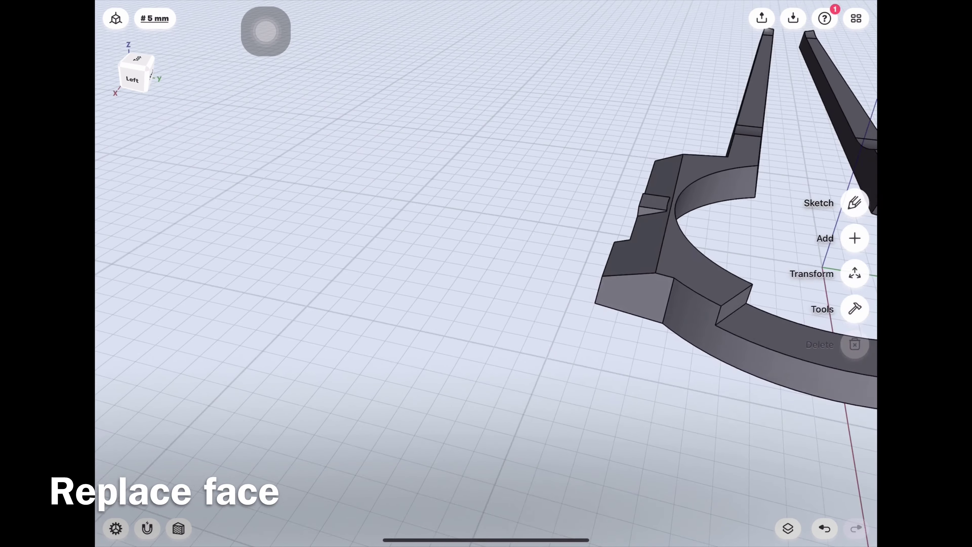
{"action": "scroll", "coordinate": [486, 273], "scroll_direction": "up", "scroll_amount": 5}
{"action": "scroll", "coordinate": [486, 274], "scroll_direction": "up", "scroll_amount": 3}
{"action": "scroll", "coordinate": [486, 273], "scroll_direction": "up", "scroll_amount": 3}
{"action": "scroll", "coordinate": [486, 273], "scroll_direction": "up", "scroll_amount": 3}
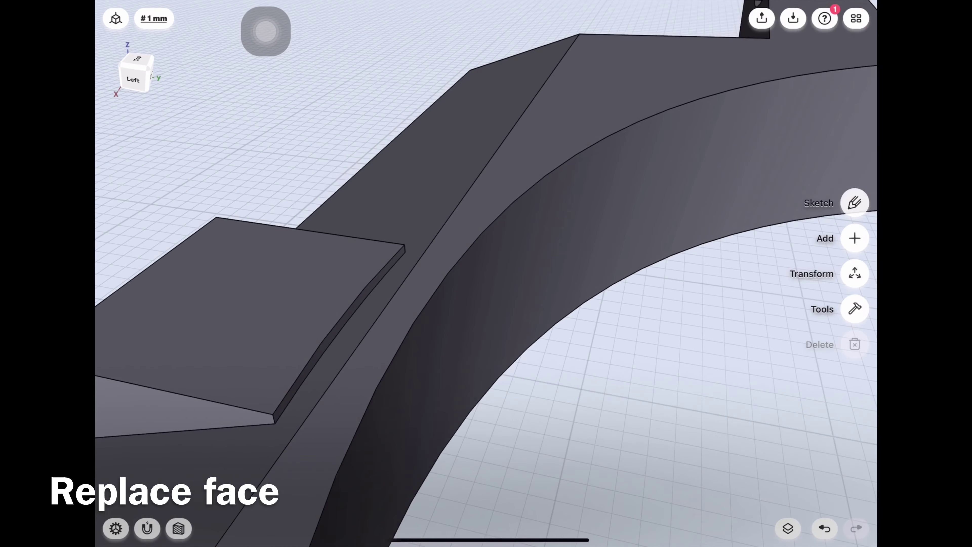
{"action": "scroll", "coordinate": [486, 273], "scroll_direction": "up", "scroll_amount": 3}
{"action": "scroll", "coordinate": [486, 274], "scroll_direction": "up", "scroll_amount": 3}
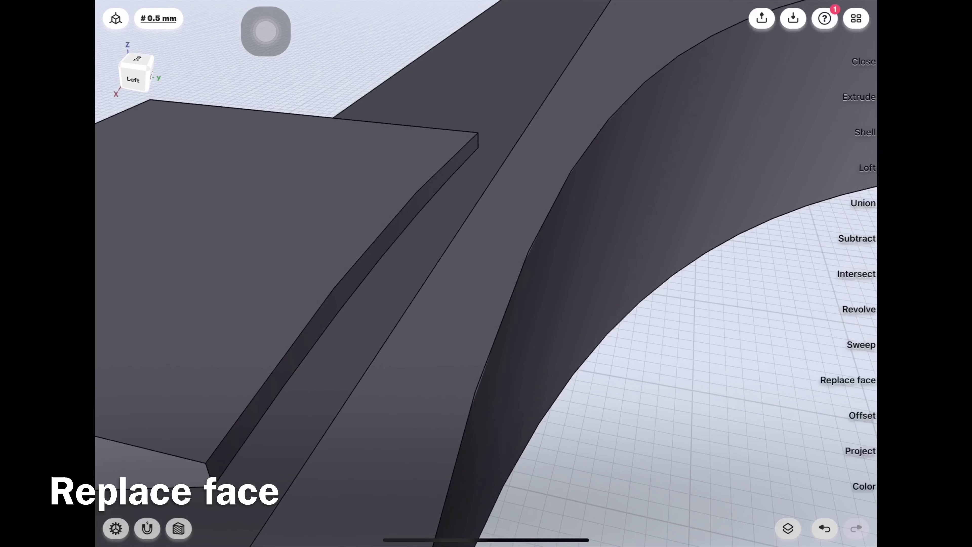
- Replace the second thin side face so the wedge sits flush
{"action": "left_click", "coordinate": [853, 380]}
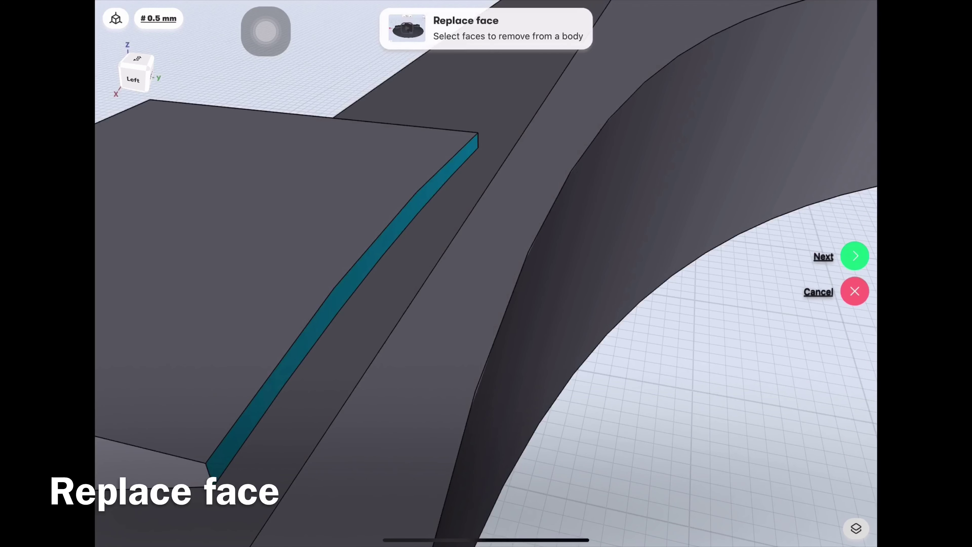
{"action": "left_click", "coordinate": [855, 255]}
{"action": "left_click", "coordinate": [855, 256]}
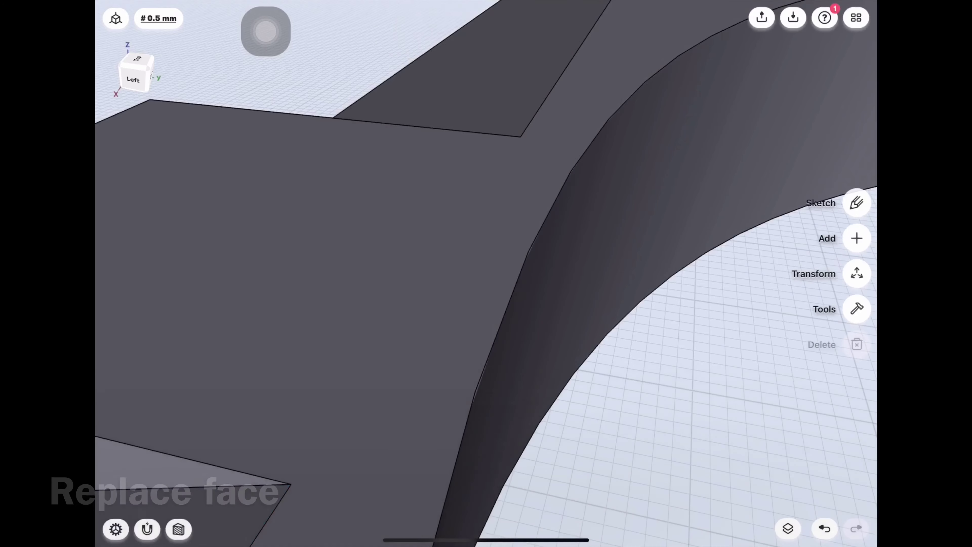
{"action": "scroll", "coordinate": [486, 273], "scroll_direction": "down", "scroll_amount": 3}
{"action": "scroll", "coordinate": [486, 274], "scroll_direction": "down", "scroll_amount": 3}
- Unhide the second Body 02 and orbit around the complete rod to inspect it
{"action": "scroll", "coordinate": [486, 274], "scroll_direction": "down", "scroll_amount": 5}
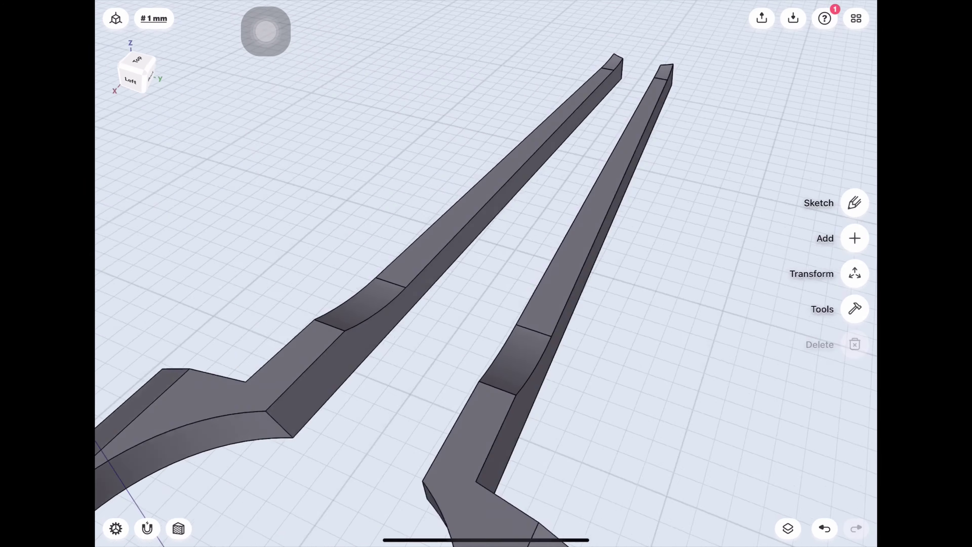
{"action": "scroll", "coordinate": [486, 273], "scroll_direction": "down", "scroll_amount": 3}
{"action": "left_click", "coordinate": [787, 528]}
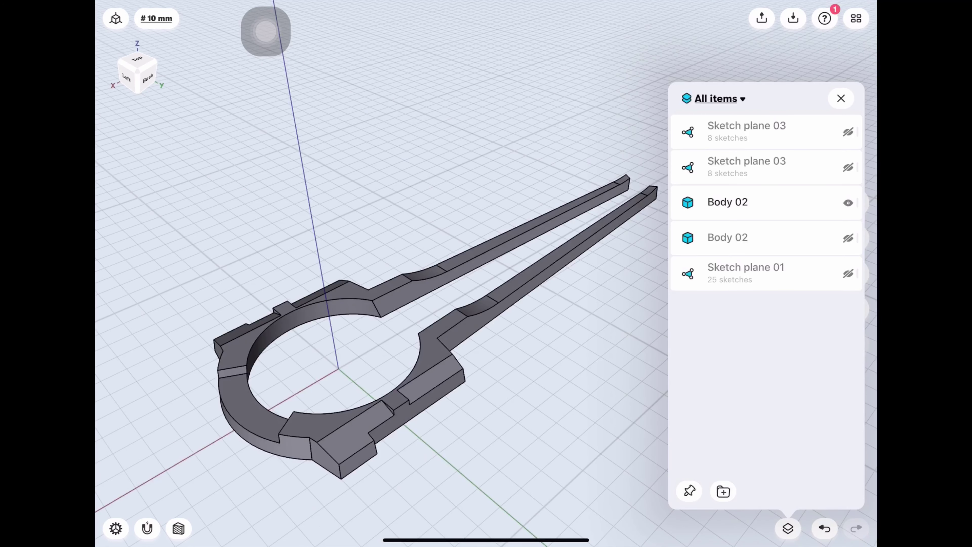
{"action": "left_click", "coordinate": [841, 98]}
{"action": "left_click_drag", "start_coordinate": [459, 153], "coordinate": [459, 249]}
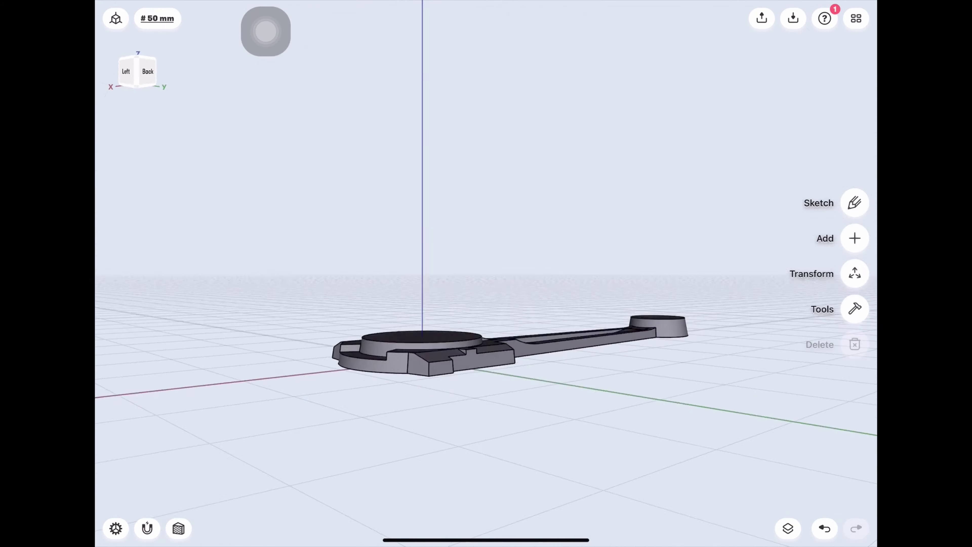
{"action": "mouse_move", "coordinate": [486, 344]}
{"action": "left_mouse_down"}
{"action": "mouse_move", "coordinate": [421, 268]}
{"action": "mouse_move", "coordinate": [383, 306]}
{"action": "mouse_move", "coordinate": [440, 364]}
{"action": "left_mouse_up"}
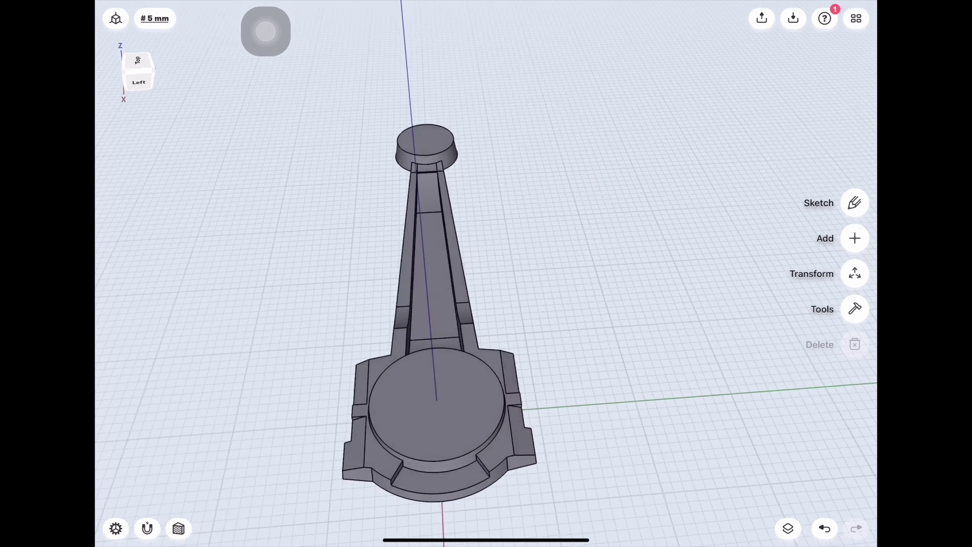
{"action": "mouse_move", "coordinate": [440, 306]}
{"action": "left_mouse_down"}
{"action": "mouse_move", "coordinate": [555, 287]}
{"action": "mouse_move", "coordinate": [620, 318]}
{"action": "left_mouse_up"}
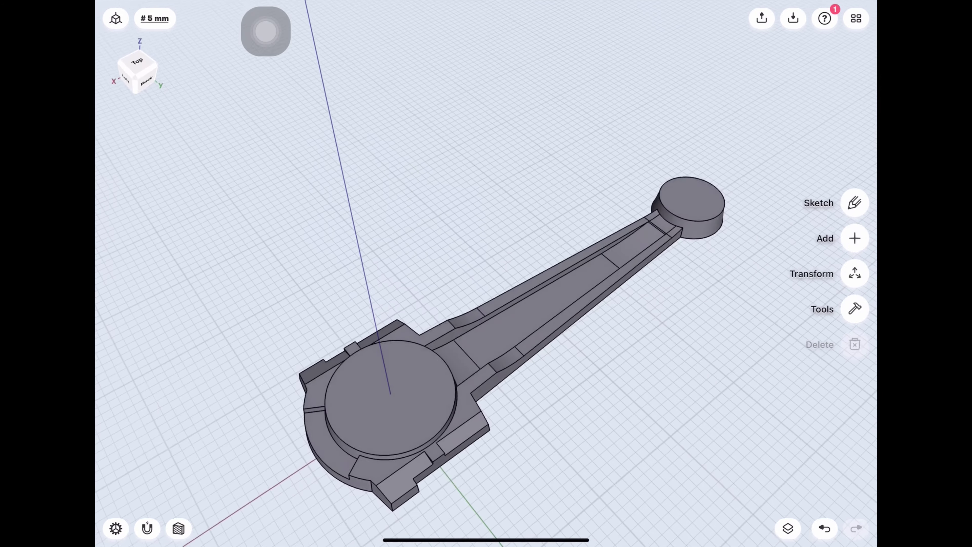
{"action": "mouse_move", "coordinate": [459, 268]}
{"action": "left_mouse_down"}
{"action": "mouse_move", "coordinate": [460, 210]}
{"action": "mouse_move", "coordinate": [478, 326]}
{"action": "mouse_move", "coordinate": [460, 230]}
{"action": "mouse_move", "coordinate": [459, 248]}
{"action": "left_mouse_up"}
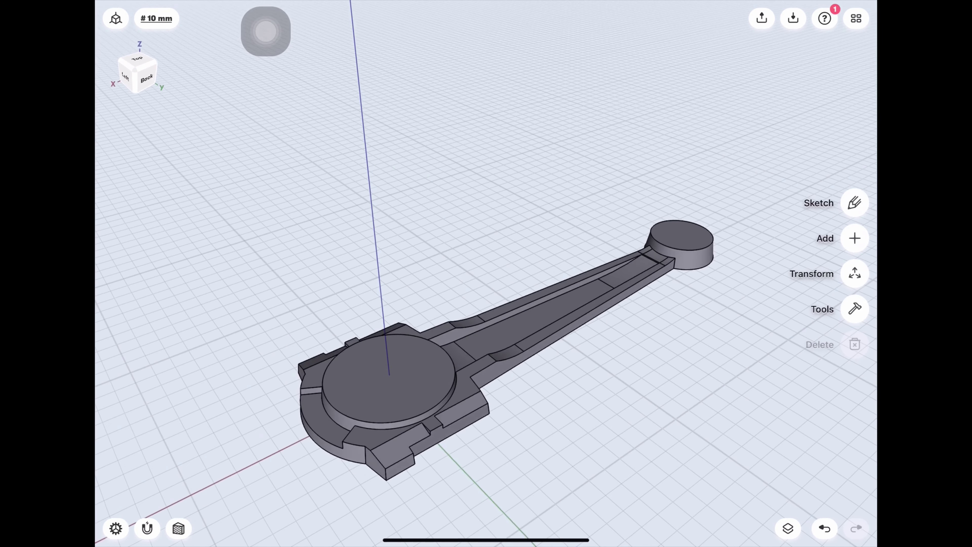
{"action": "mouse_move", "coordinate": [460, 306]}
{"action": "left_mouse_down"}
{"action": "mouse_move", "coordinate": [383, 306]}
{"action": "mouse_move", "coordinate": [364, 292]}
{"action": "left_mouse_up"}
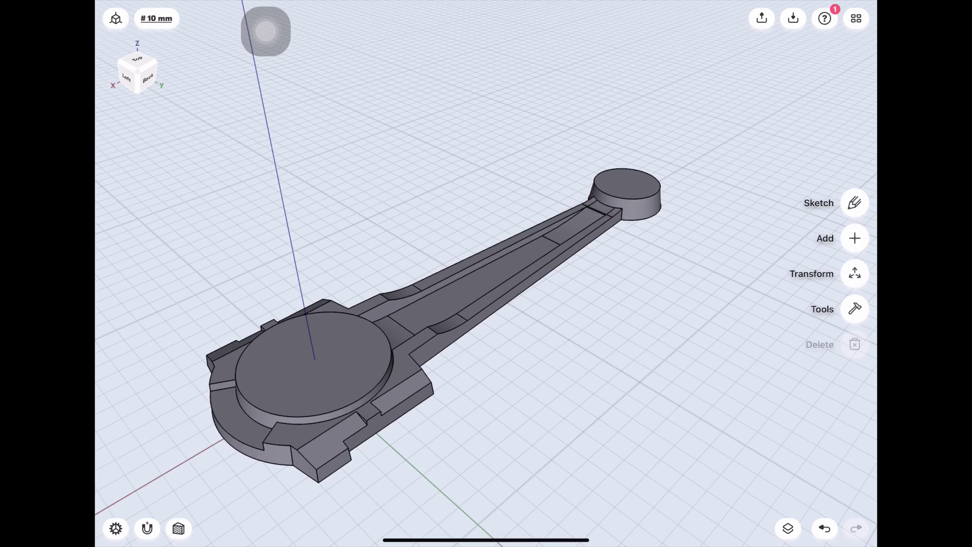
{"action": "left_click", "coordinate": [787, 528]}
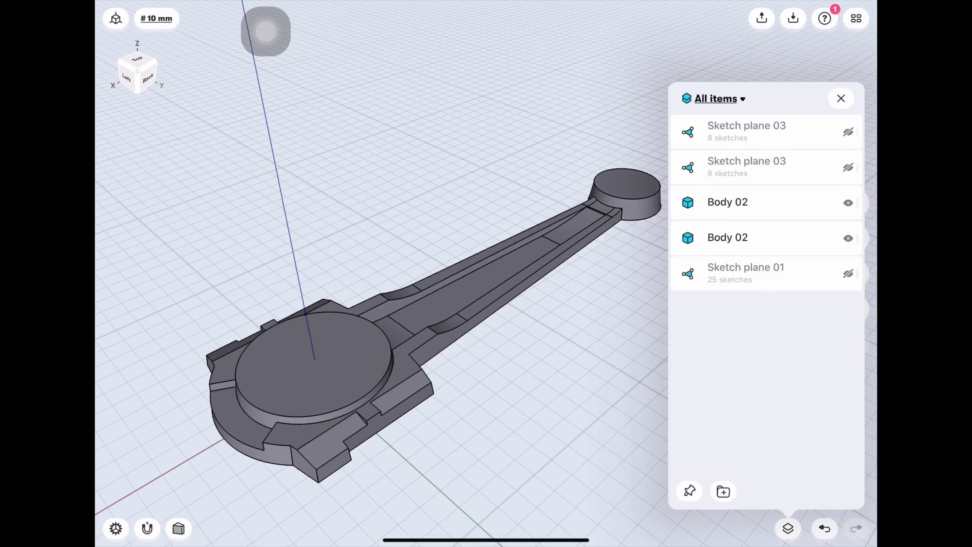
{"action": "left_click", "coordinate": [841, 99]}
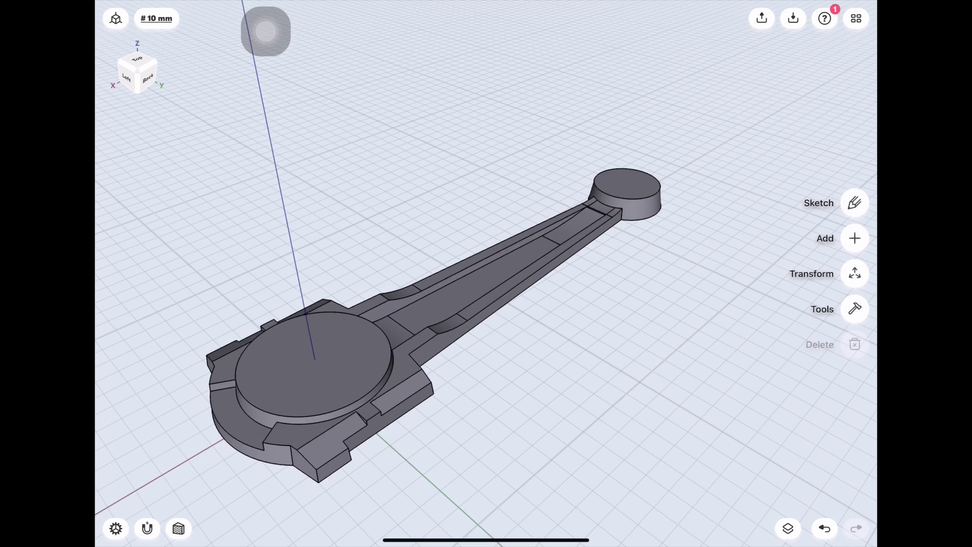
{"action": "left_click", "coordinate": [854, 309]}
- Union the two Body 02 halves into a single rod body
{"action": "left_click", "coordinate": [854, 202]}
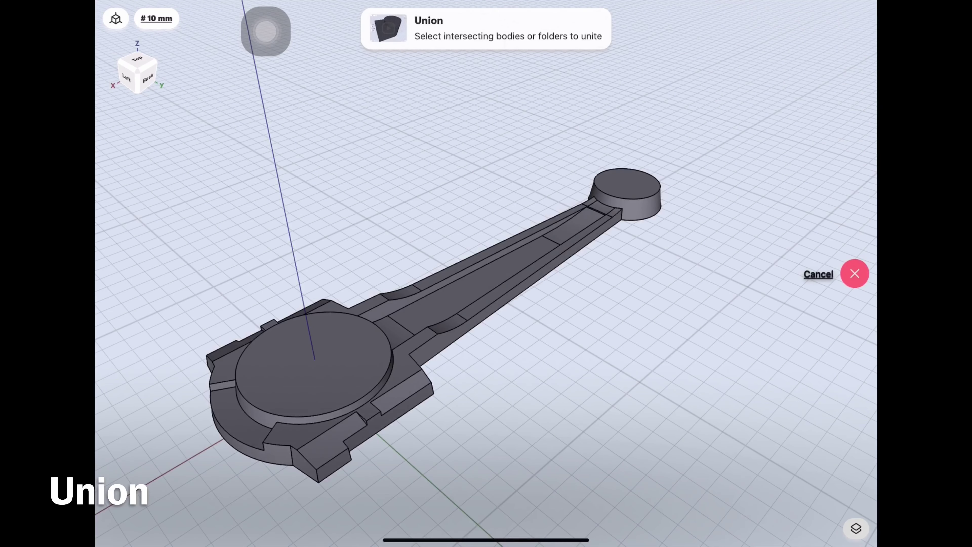
{"action": "left_click", "coordinate": [855, 256]}
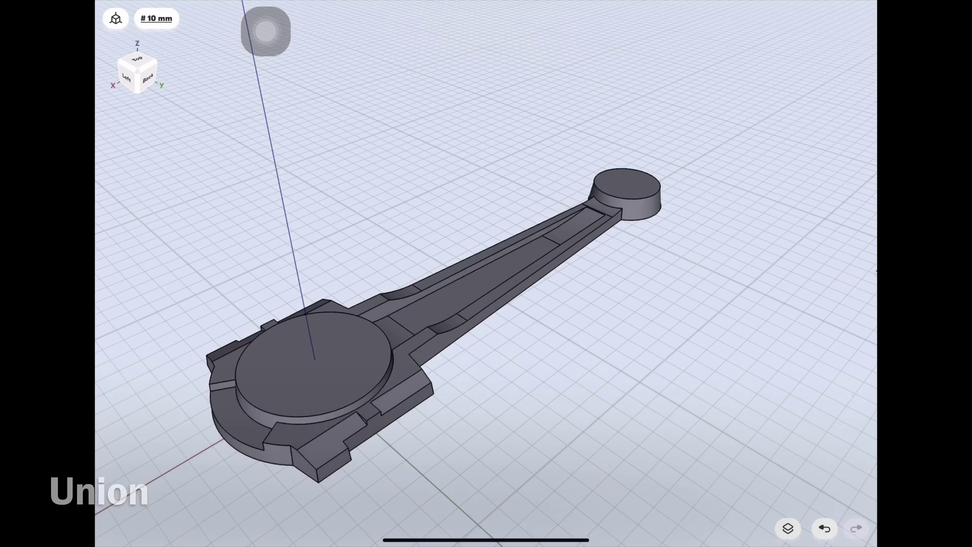
{"action": "left_click_drag", "start_coordinate": [459, 344], "coordinate": [459, 172]}
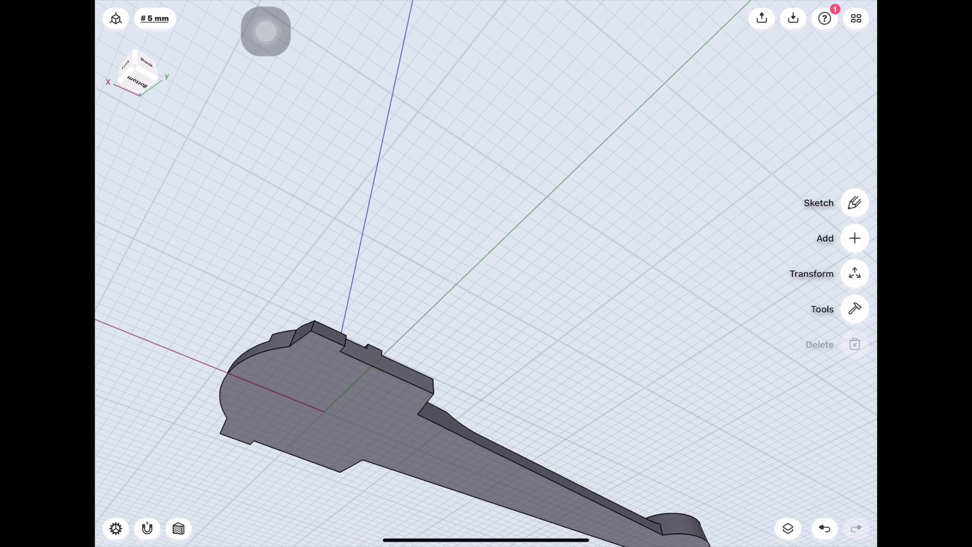
{"action": "left_click", "coordinate": [788, 528]}
- Push the big-end disc face through to cut holes in the end discs
{"action": "left_click", "coordinate": [324, 409]}
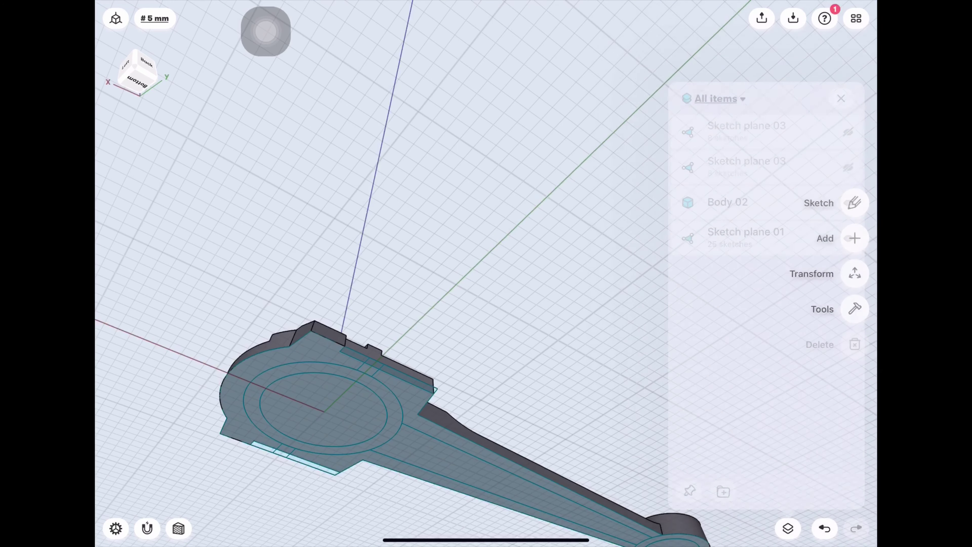
{"action": "scroll", "coordinate": [382, 383], "scroll_direction": "down", "scroll_amount": 3}
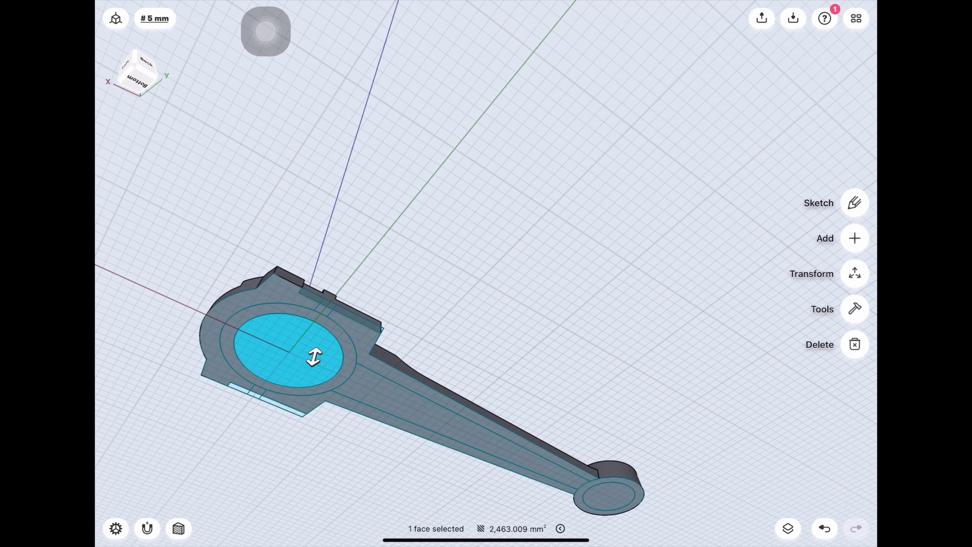
{"action": "left_click_drag", "start_coordinate": [609, 496], "coordinate": [588, 364]}
{"action": "middle_click_drag", "start_coordinate": [421, 230], "coordinate": [421, 383]}
{"action": "left_click", "coordinate": [788, 528]}
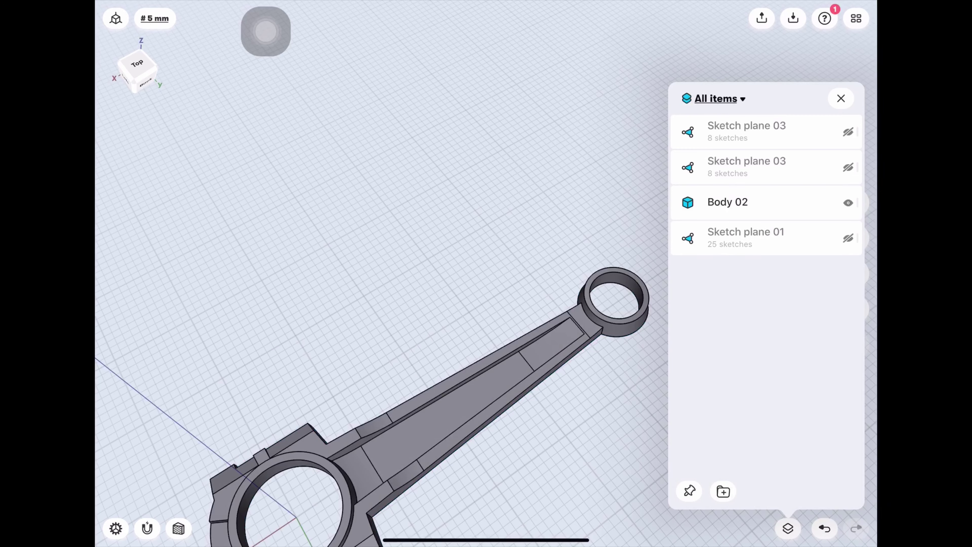
{"action": "left_click", "coordinate": [383, 229]}
{"action": "middle_click_drag", "start_coordinate": [383, 306], "coordinate": [421, 230]}
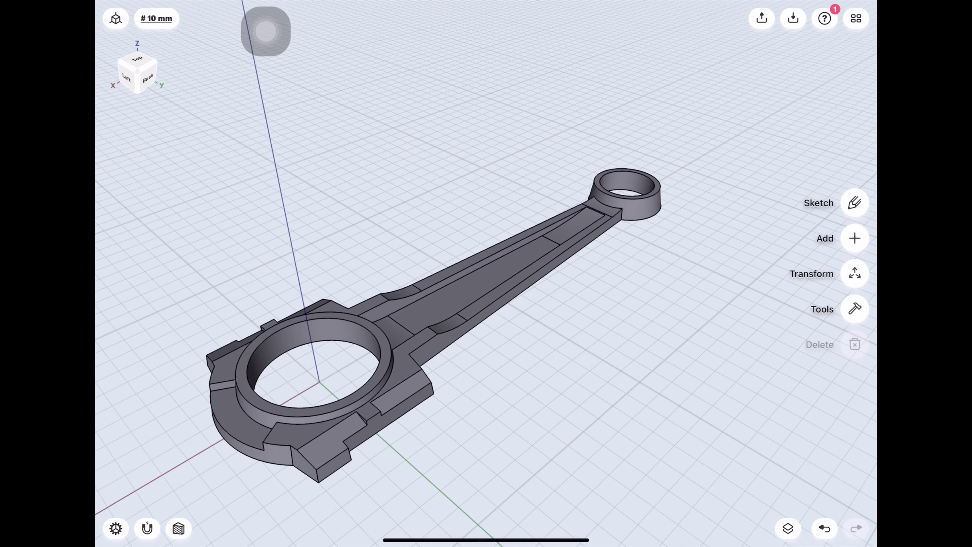
{"action": "mouse_move", "coordinate": [421, 268]}
{"action": "middle_mouse_down"}
{"action": "mouse_move", "coordinate": [421, 325]}
{"action": "mouse_move", "coordinate": [478, 287]}
{"action": "mouse_move", "coordinate": [401, 268]}
{"action": "mouse_move", "coordinate": [440, 268]}
{"action": "mouse_move", "coordinate": [418, 260]}
{"action": "middle_mouse_up"}
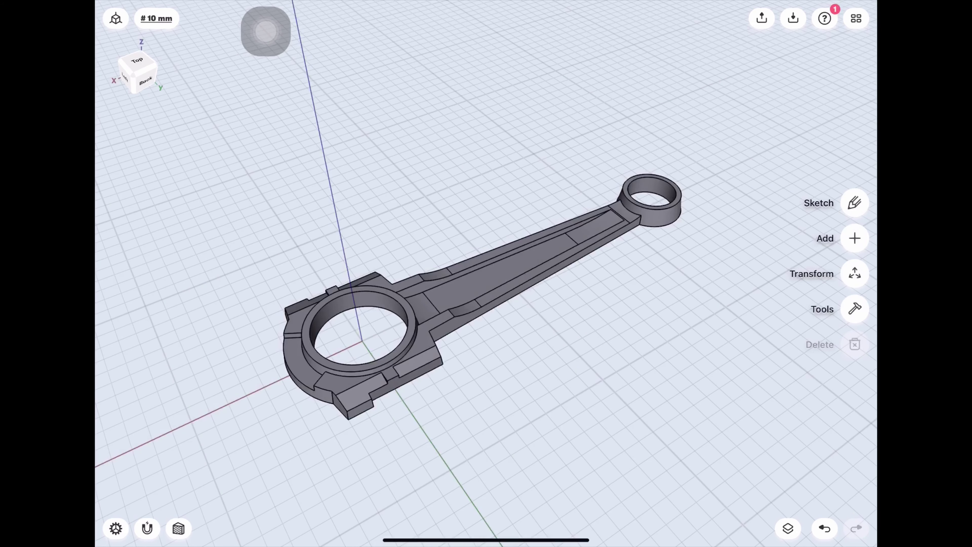
- Mirror the rod across the ground grid plane as a copy
{"action": "left_click", "coordinate": [855, 311]}
{"action": "mouse_move", "coordinate": [421, 306]}
{"action": "middle_mouse_down"}
{"action": "mouse_move", "coordinate": [421, 249]}
{"action": "mouse_move", "coordinate": [441, 211]}
{"action": "middle_mouse_up"}
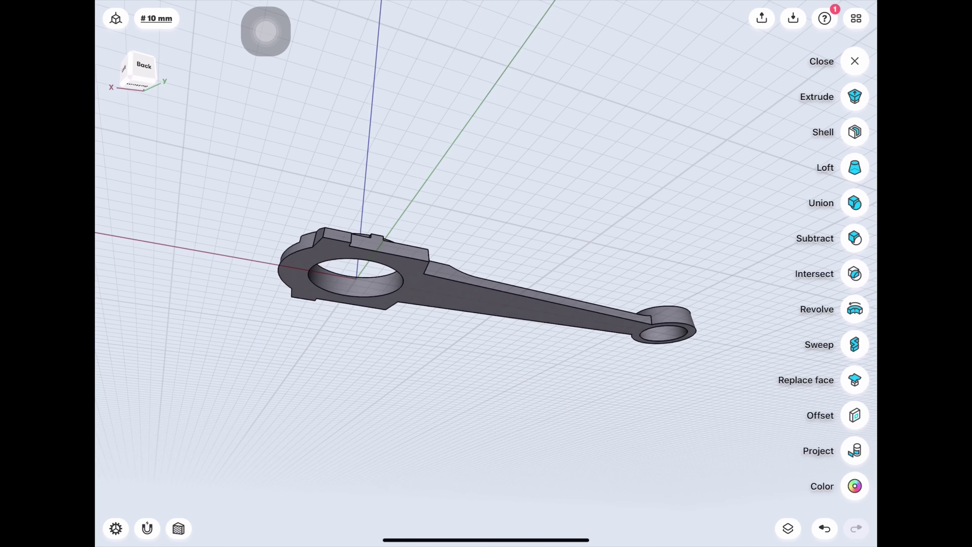
{"action": "left_click", "coordinate": [855, 61]}
{"action": "left_click", "coordinate": [854, 274]}
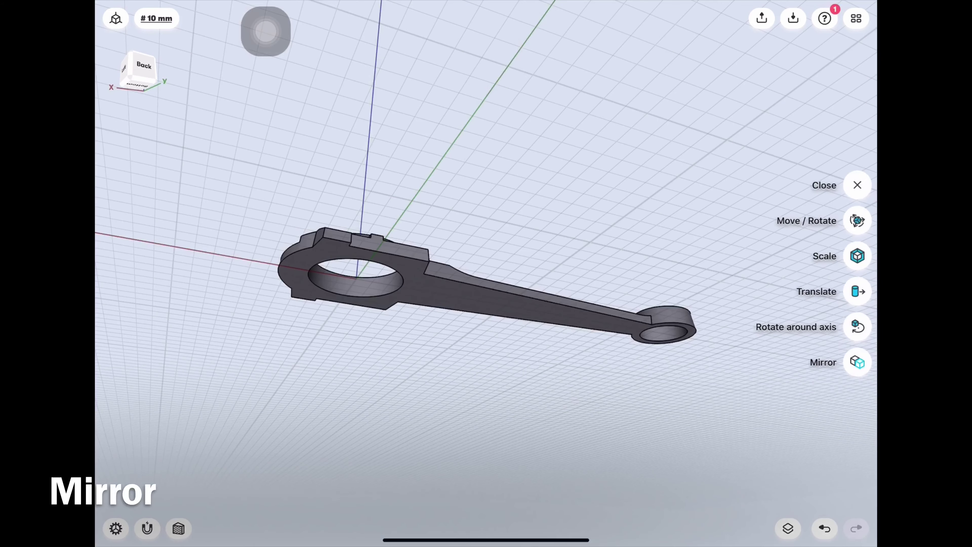
{"action": "left_click", "coordinate": [854, 362]}
{"action": "left_click", "coordinate": [498, 291]}
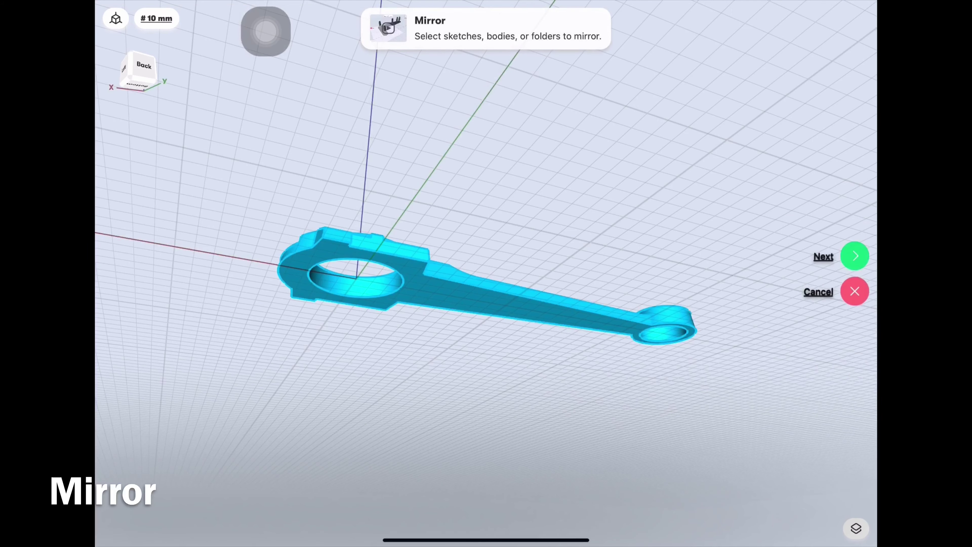
{"action": "left_click", "coordinate": [855, 256]}
{"action": "left_click", "coordinate": [498, 154]}
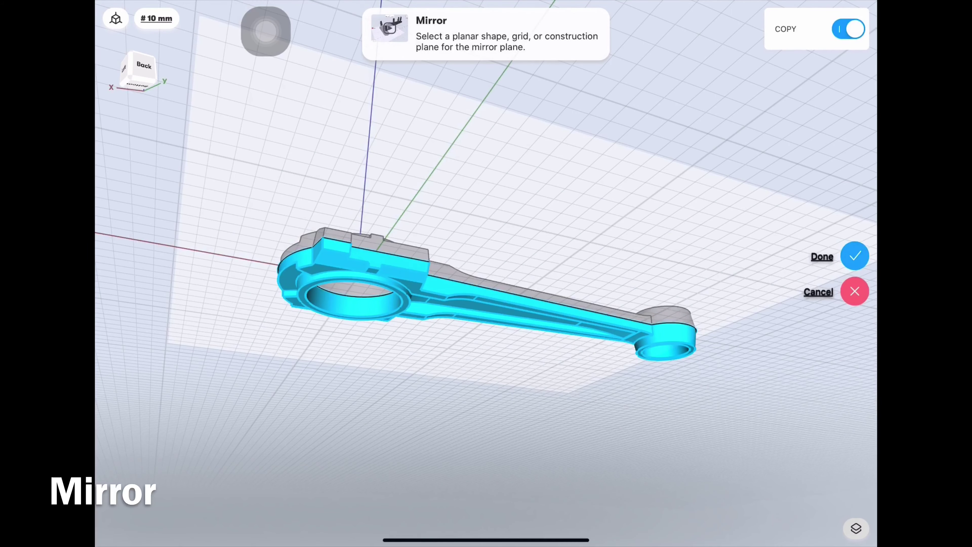
{"action": "left_click", "coordinate": [854, 256]}
- Orbit to a high isometric view, snapping briefly to the back view
{"action": "left_click_drag", "start_coordinate": [141, 67], "coordinate": [141, 79]}
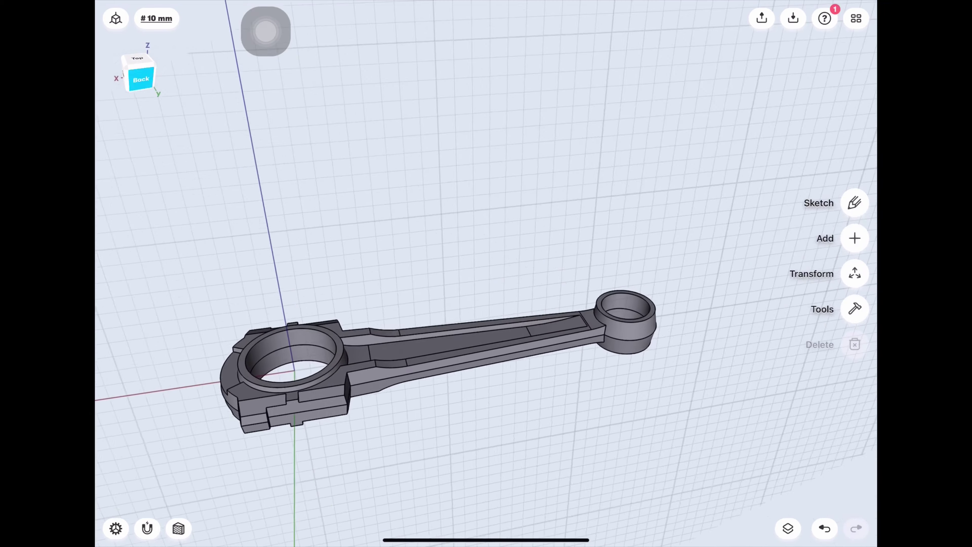
{"action": "left_click_drag", "start_coordinate": [497, 230], "coordinate": [440, 306]}
{"action": "scroll", "coordinate": [460, 306], "scroll_direction": "up", "scroll_amount": 3}
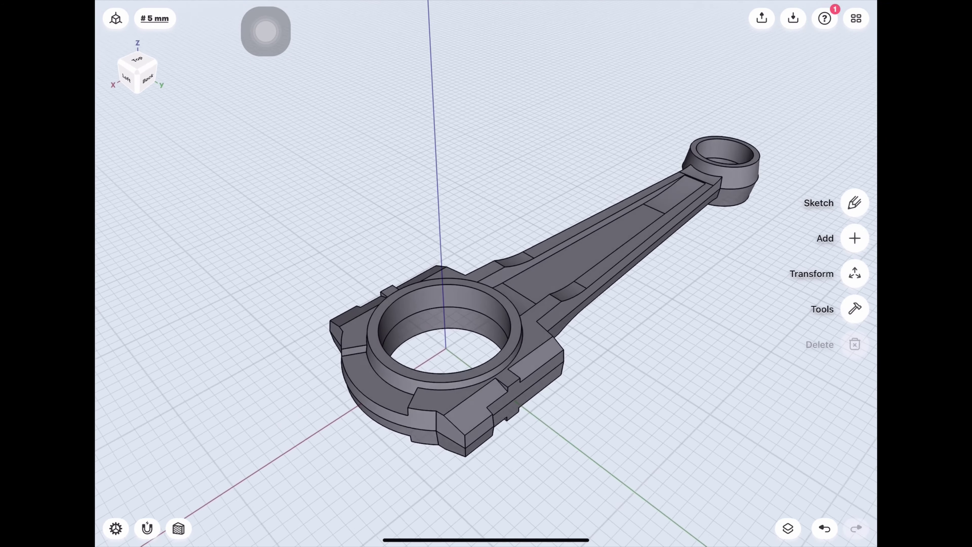
{"action": "left_click", "coordinate": [148, 79]}
{"action": "left_click_drag", "start_coordinate": [497, 230], "coordinate": [498, 306]}
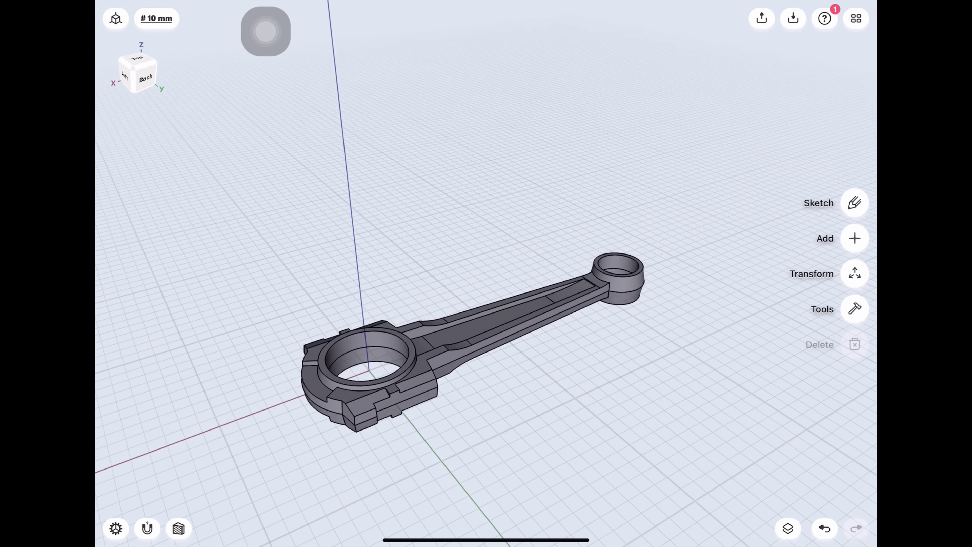
{"action": "left_click", "coordinate": [855, 309]}
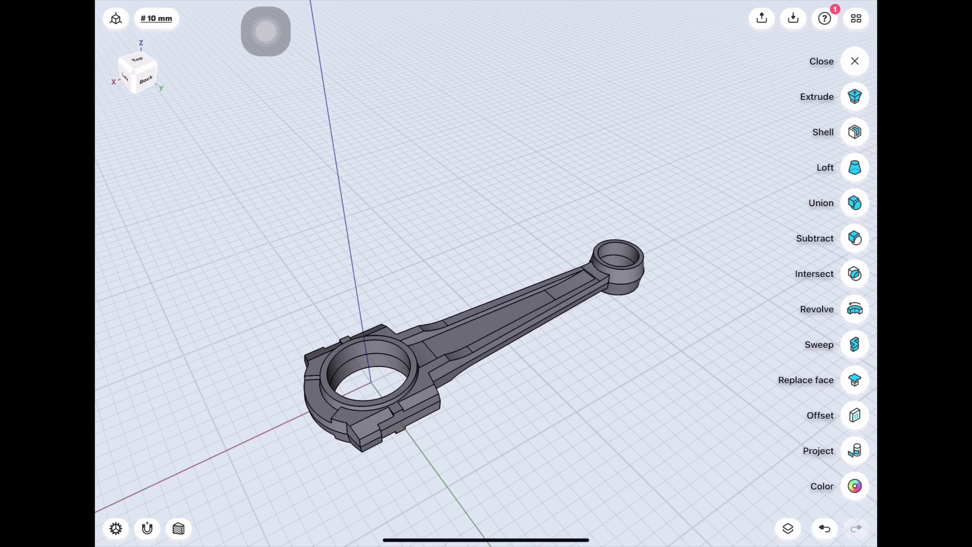
- Union the two mirrored halves into one connecting rod body
{"action": "left_click", "coordinate": [854, 202]}
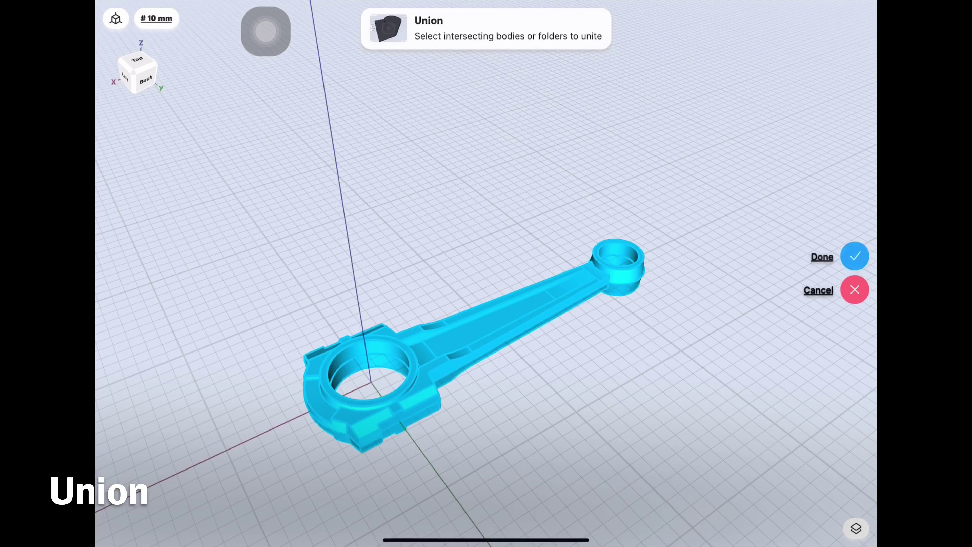
{"action": "left_click", "coordinate": [854, 255]}
{"action": "mouse_move", "coordinate": [497, 306]}
{"action": "left_mouse_down"}
{"action": "mouse_move", "coordinate": [498, 172]}
{"action": "mouse_move", "coordinate": [497, 364]}
{"action": "left_mouse_up"}
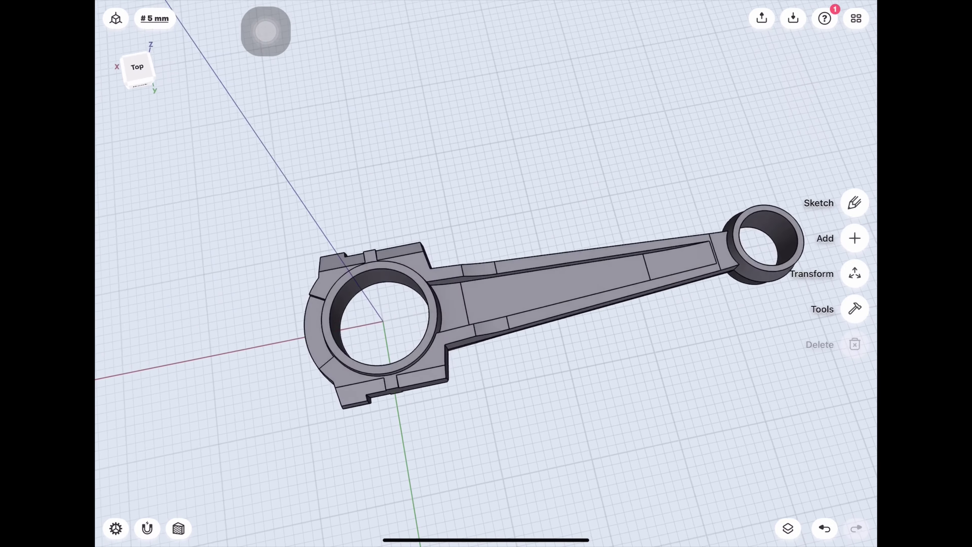
{"action": "left_click_drag", "start_coordinate": [497, 230], "coordinate": [555, 364]}
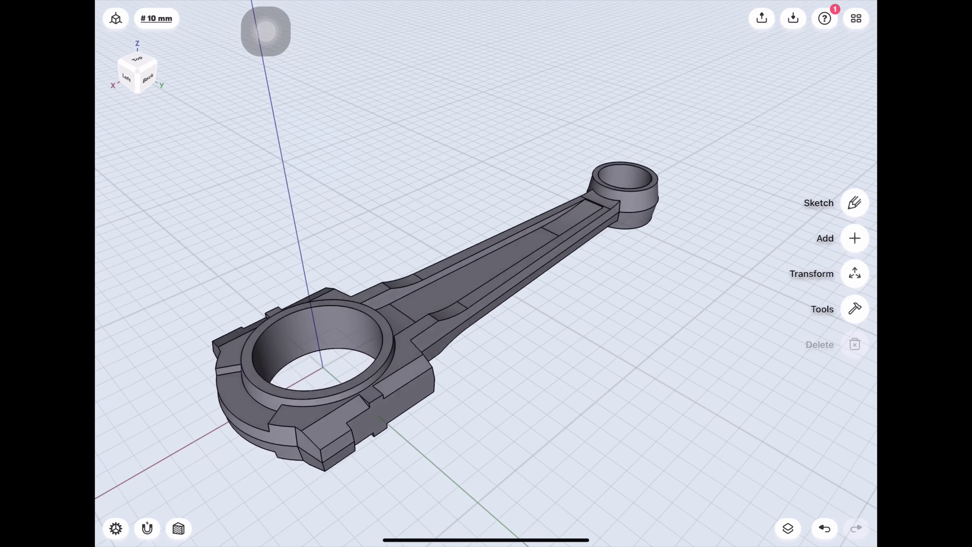
- Snap to the Back view and toggle Section View on, then off
{"action": "left_click", "coordinate": [148, 78]}
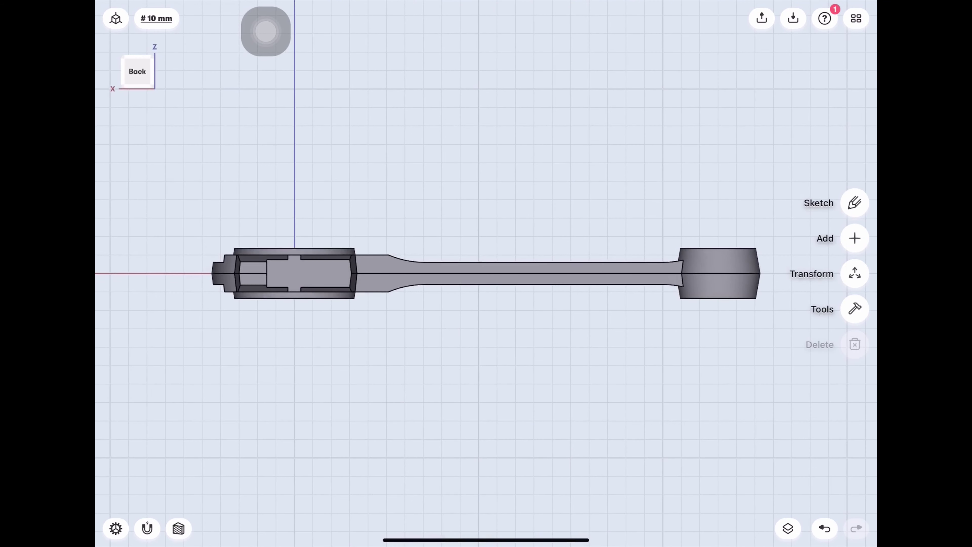
{"action": "left_click", "coordinate": [178, 529]}
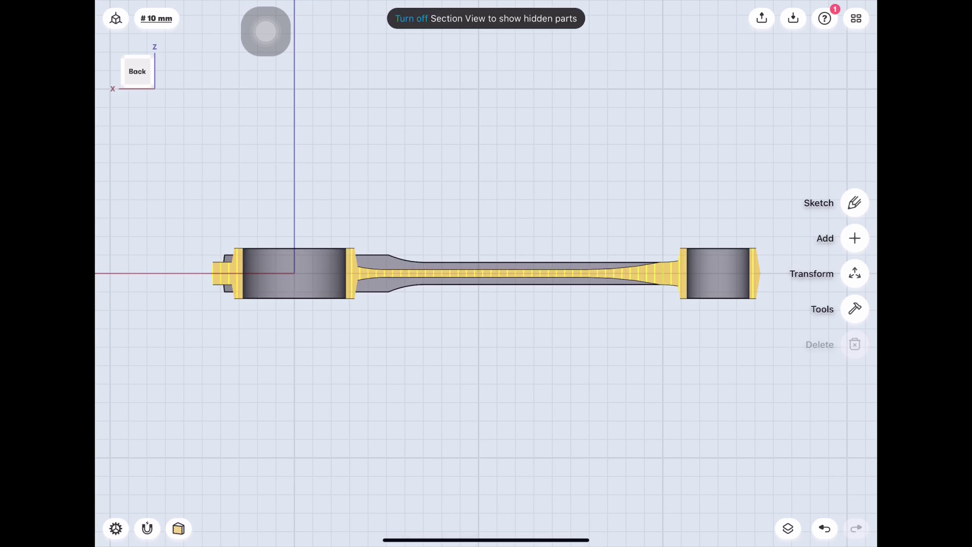
{"action": "left_click", "coordinate": [178, 528]}
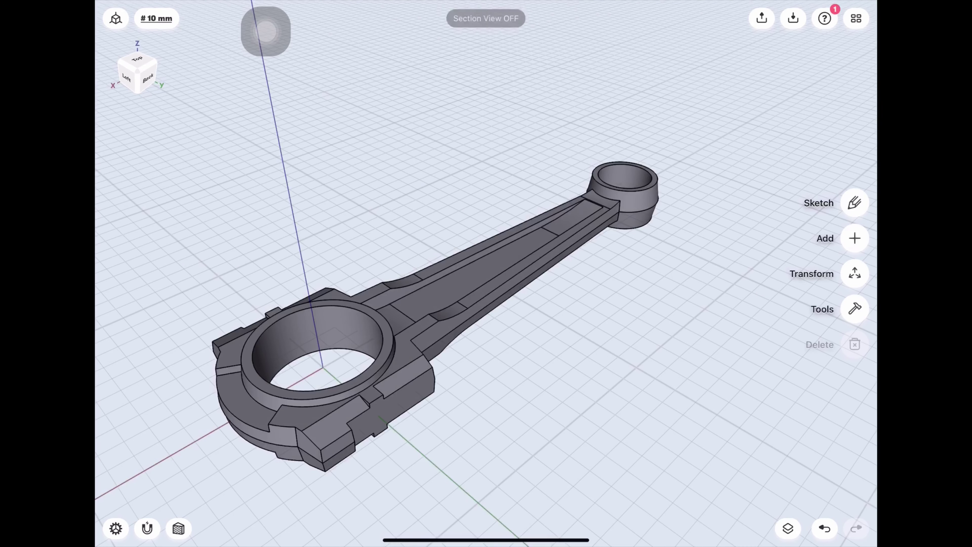
{"action": "scroll", "coordinate": [486, 273], "scroll_direction": "up", "scroll_amount": 3}
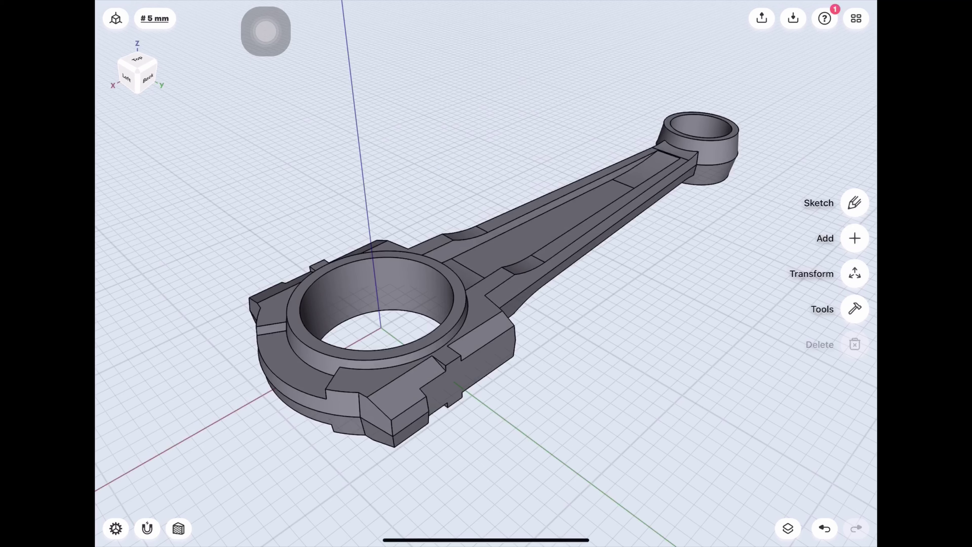
- Add a midplane construction plane between two opposite faces of the big end
{"action": "left_click", "coordinate": [854, 238]}
{"action": "left_click", "coordinate": [854, 273]}
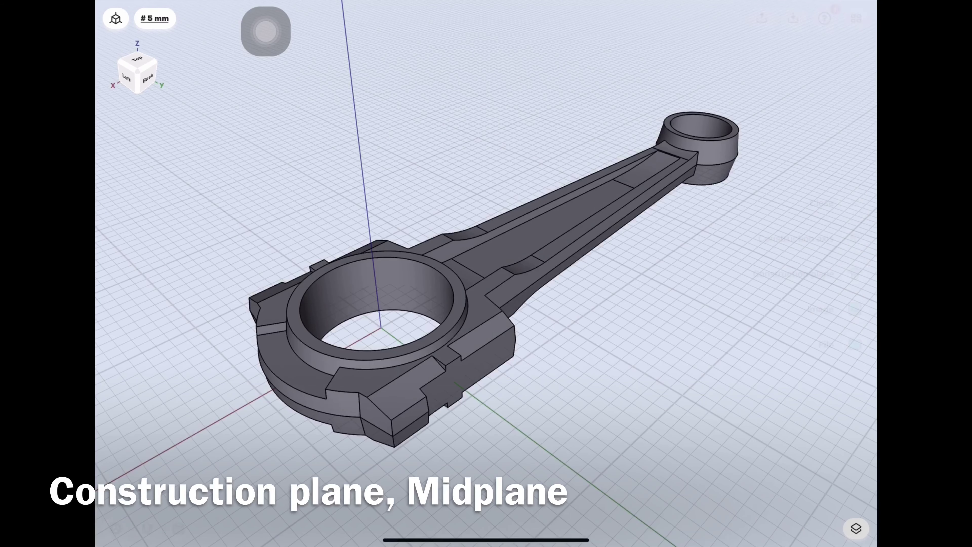
{"action": "left_click", "coordinate": [855, 255]}
{"action": "left_click", "coordinate": [666, 328]}
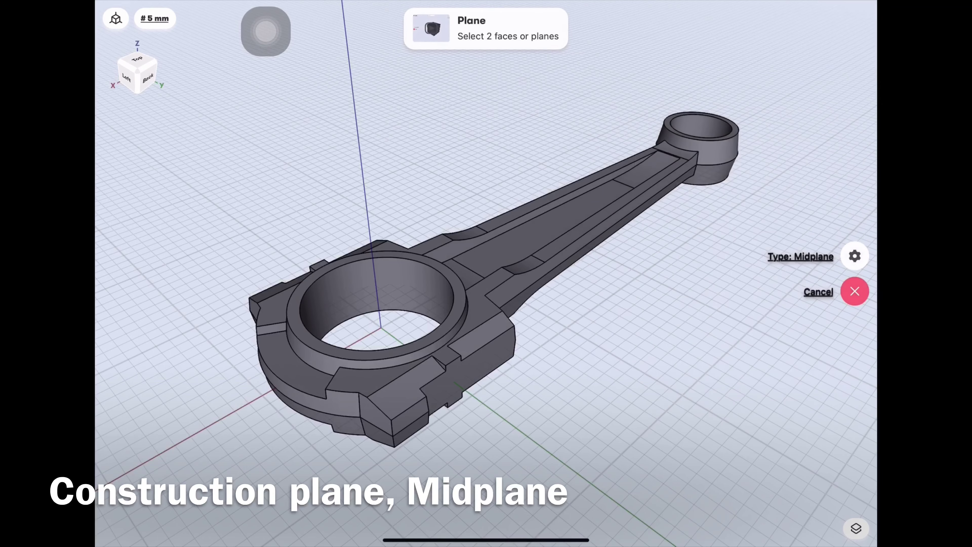
{"action": "left_click", "coordinate": [467, 379]}
{"action": "left_click_drag", "start_coordinate": [536, 269], "coordinate": [383, 172]}
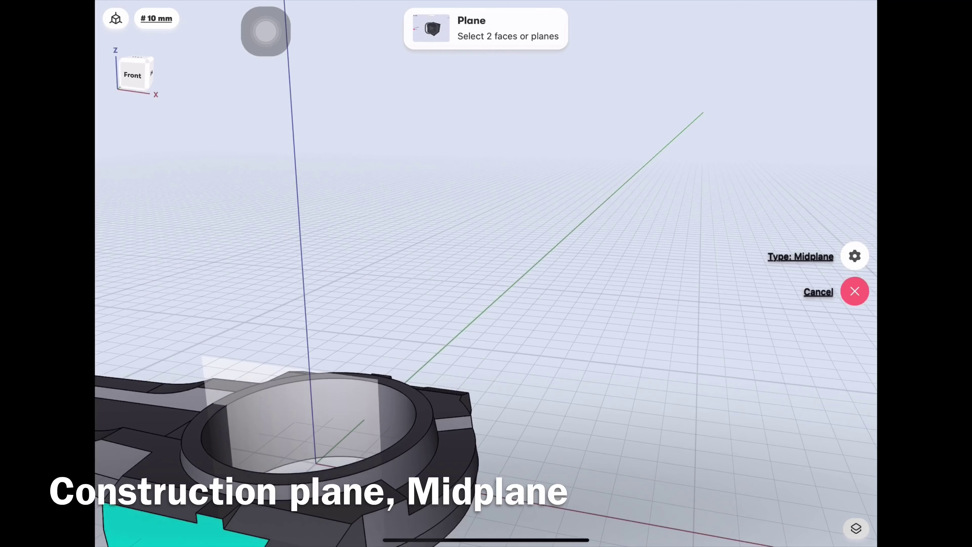
{"action": "mouse_move", "coordinate": [497, 192]}
{"action": "left_mouse_down"}
{"action": "mouse_move", "coordinate": [459, 287]}
{"action": "mouse_move", "coordinate": [383, 326]}
{"action": "mouse_move", "coordinate": [345, 364]}
{"action": "left_mouse_up"}
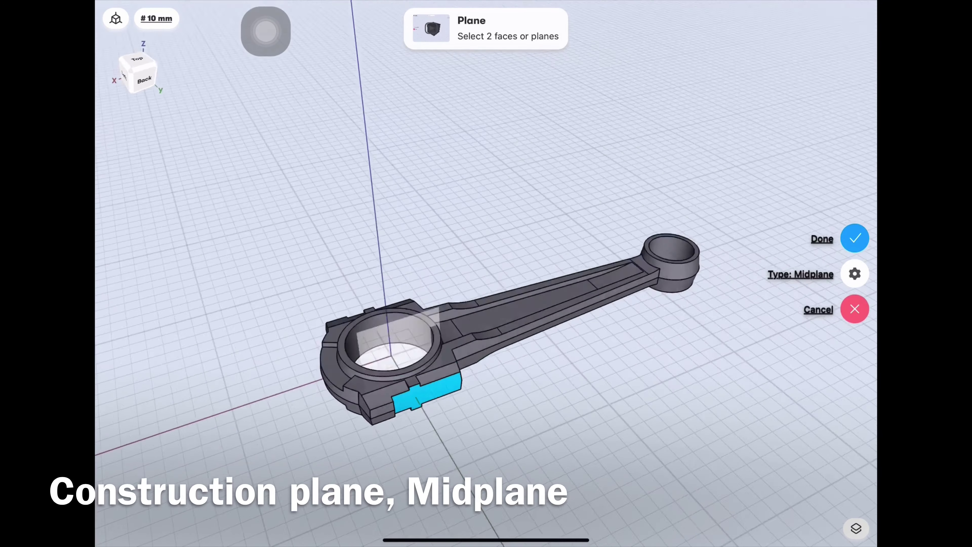
{"action": "left_click_drag", "start_coordinate": [536, 229], "coordinate": [536, 180]}
{"action": "left_click", "coordinate": [854, 238]}
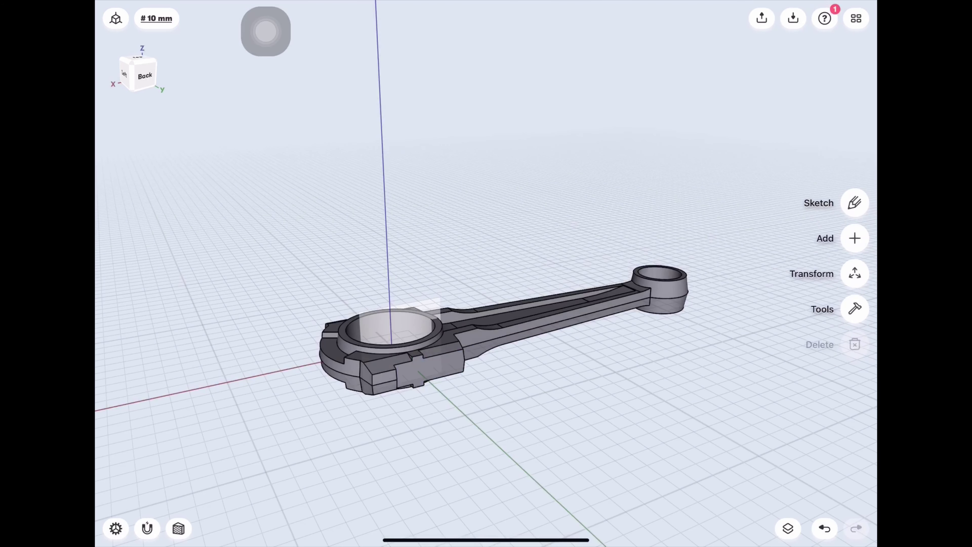
{"action": "left_click_drag", "start_coordinate": [497, 230], "coordinate": [459, 326]}
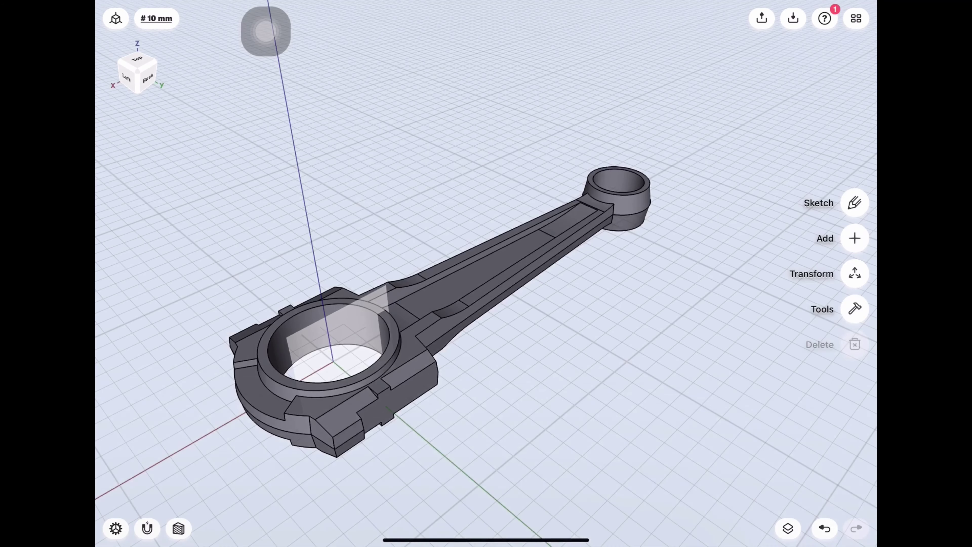
- Move the construction plane 34 mm from the big-end bore toward the end cap
{"action": "left_click", "coordinate": [855, 273]}
{"action": "left_click", "coordinate": [854, 219]}
{"action": "left_click", "coordinate": [336, 337]}
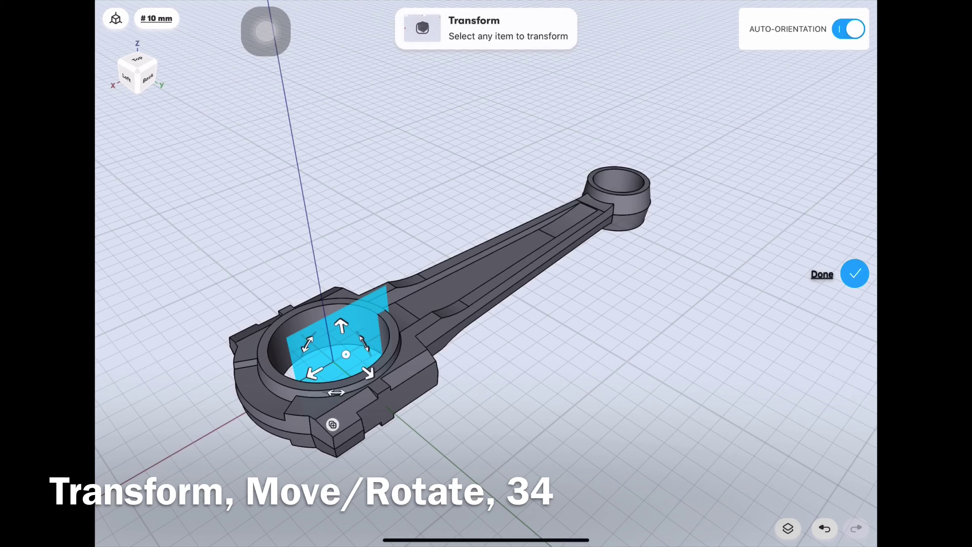
{"action": "left_click_drag", "start_coordinate": [368, 372], "coordinate": [415, 411]}
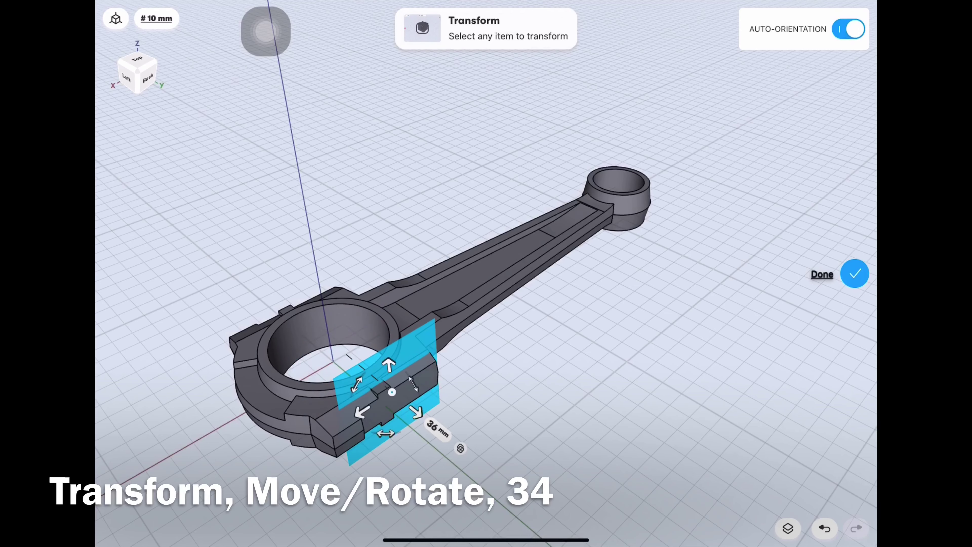
{"action": "type", "text": "34"}
{"action": "key", "text": "Return"}
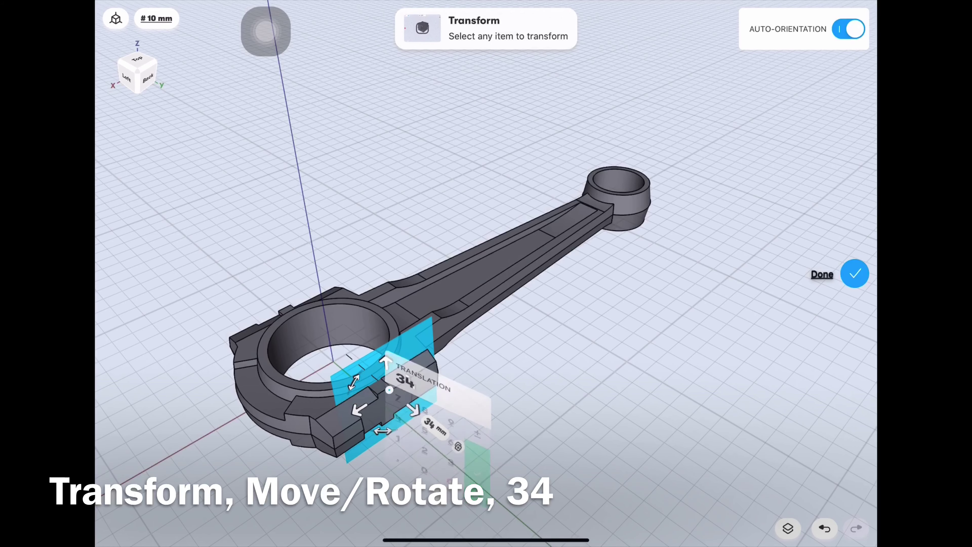
{"action": "left_click", "coordinate": [855, 274]}
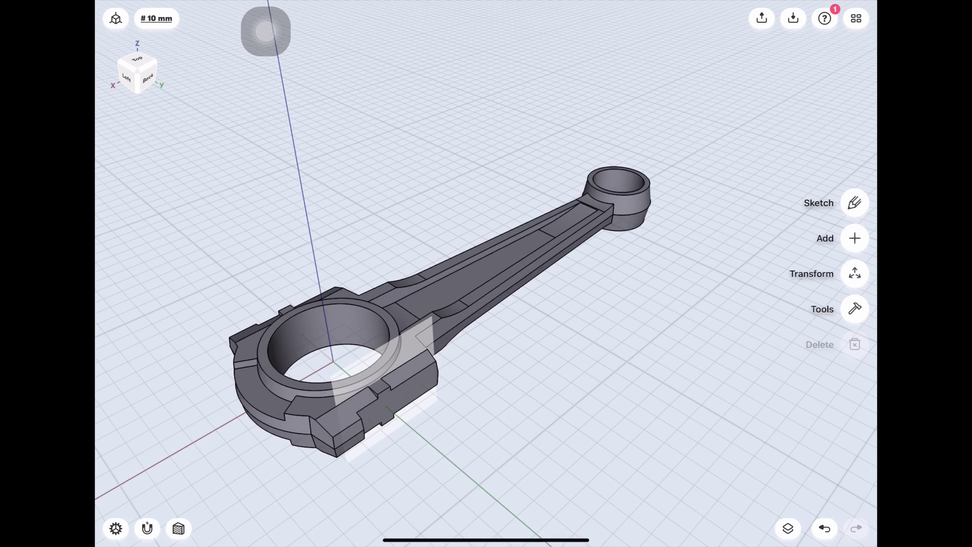
- Start a sketch on the construction plane and hide Body 02
{"action": "left_click_drag", "start_coordinate": [459, 230], "coordinate": [498, 345]}
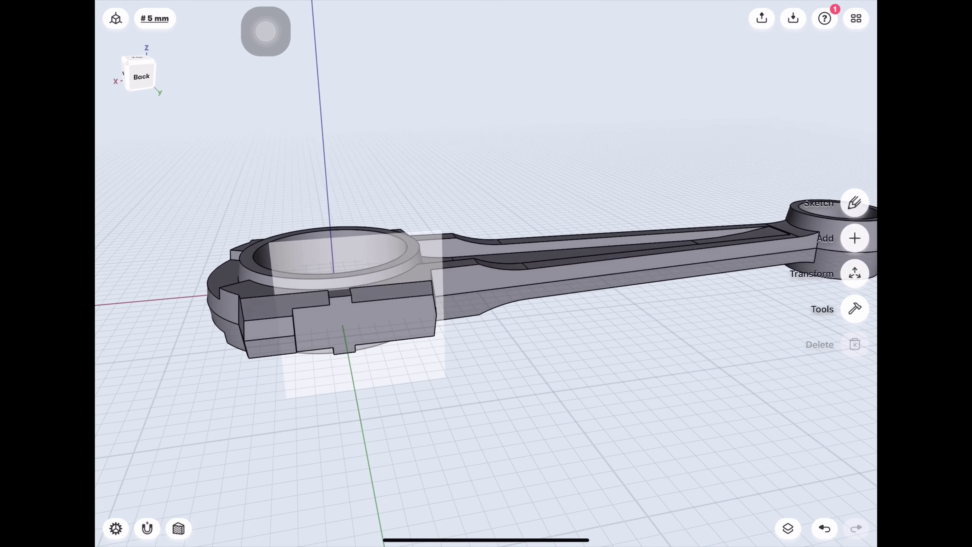
{"action": "left_click", "coordinate": [363, 375]}
{"action": "left_click", "coordinate": [855, 203]}
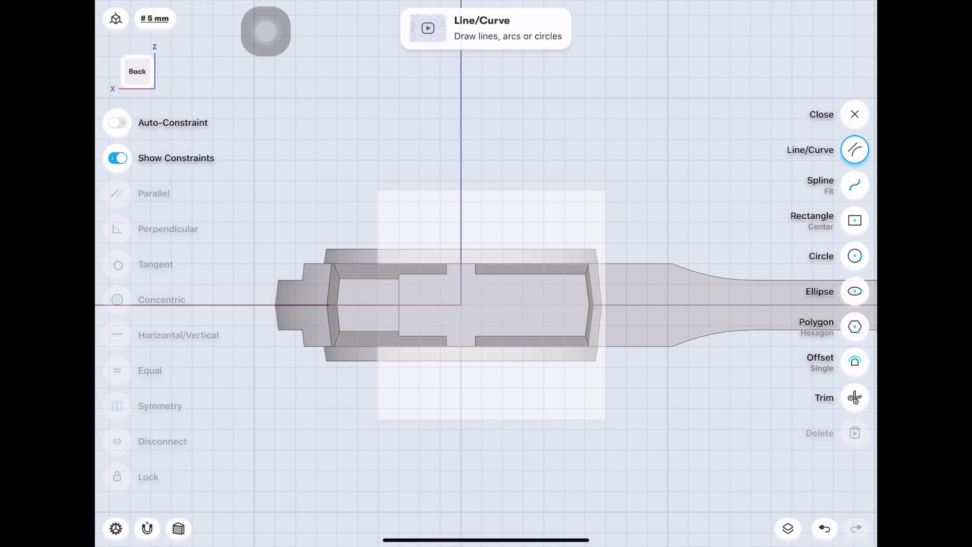
{"action": "left_click", "coordinate": [787, 528]}
{"action": "left_click", "coordinate": [848, 237]}
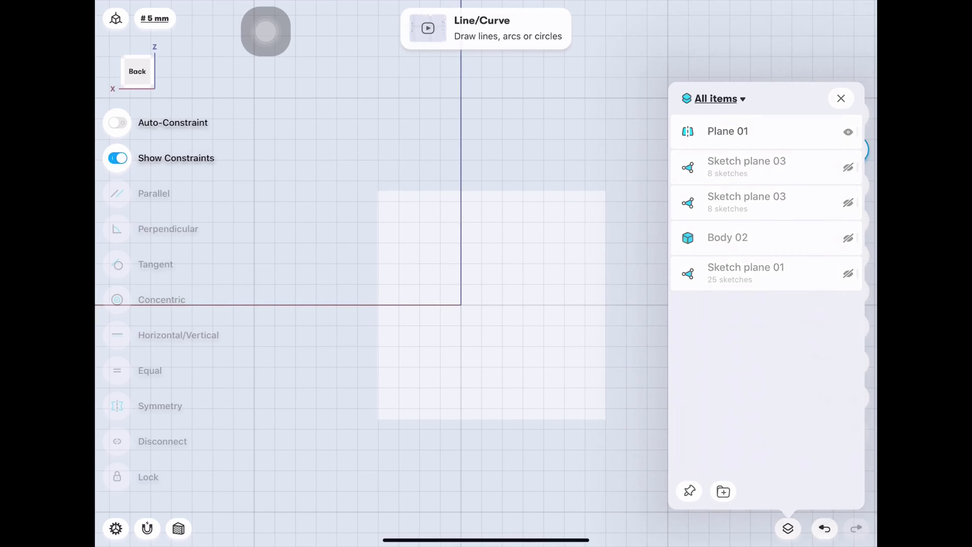
{"action": "left_click", "coordinate": [841, 98]}
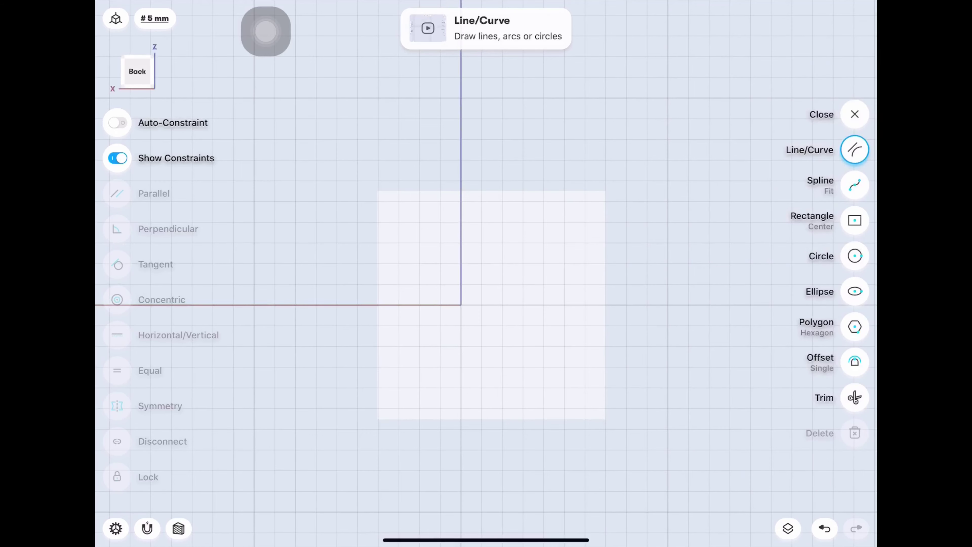
- Draw a 95 mm horizontal axis line with a parallel copy 4 mm above it
{"action": "left_click_drag", "start_coordinate": [275, 305], "coordinate": [668, 305]}
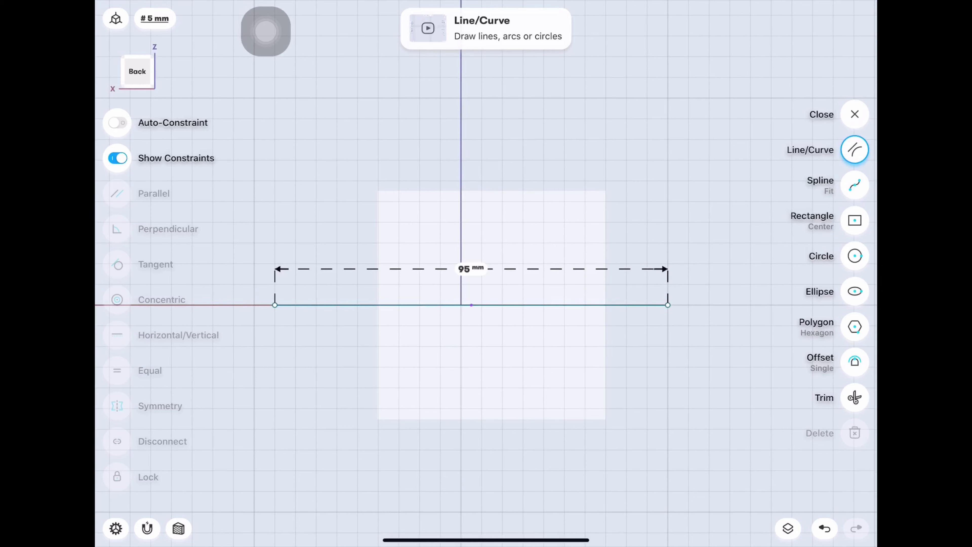
{"action": "left_click", "coordinate": [855, 362]}
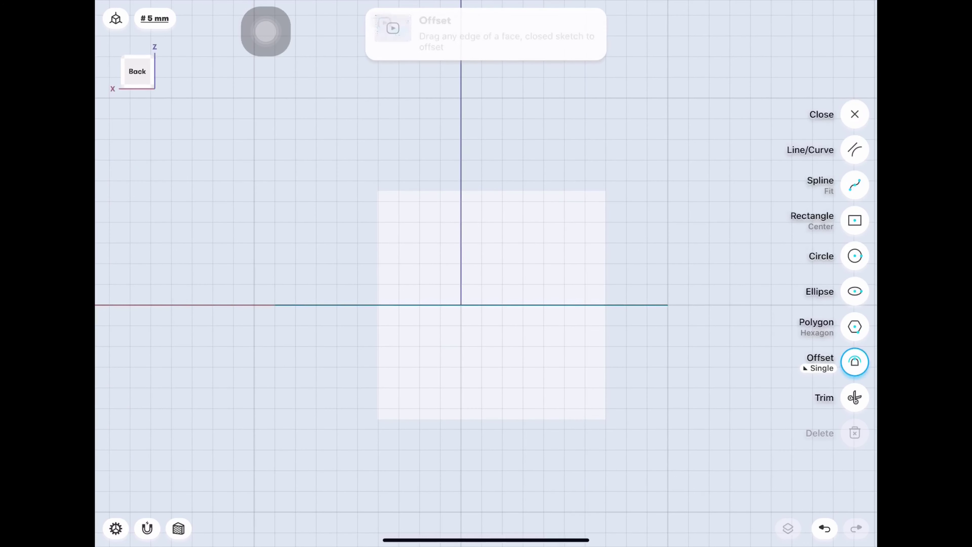
{"action": "left_click_drag", "start_coordinate": [508, 304], "coordinate": [508, 276]}
{"action": "left_click", "coordinate": [507, 290]}
{"action": "left_click", "coordinate": [466, 300]}
{"action": "left_click", "coordinate": [547, 321]}
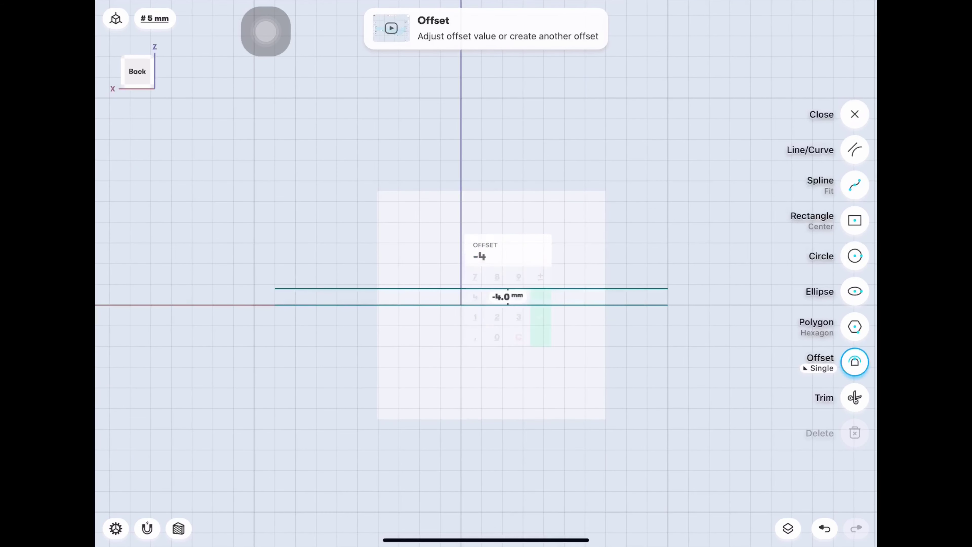
- Draw a vertical line at the origin, with offset copies -20 mm and a further -8 mm left
{"action": "left_click", "coordinate": [855, 149]}
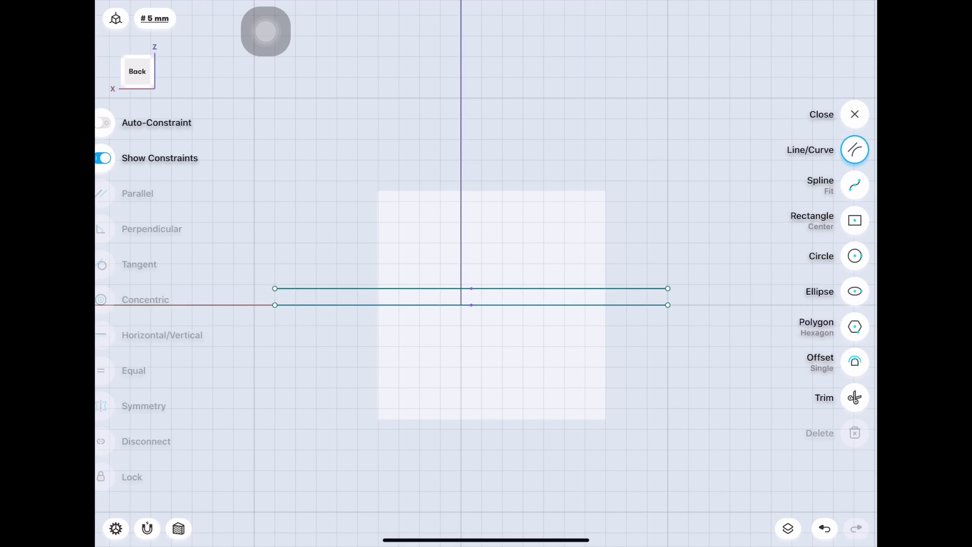
{"action": "left_click_drag", "start_coordinate": [461, 305], "coordinate": [462, 243]}
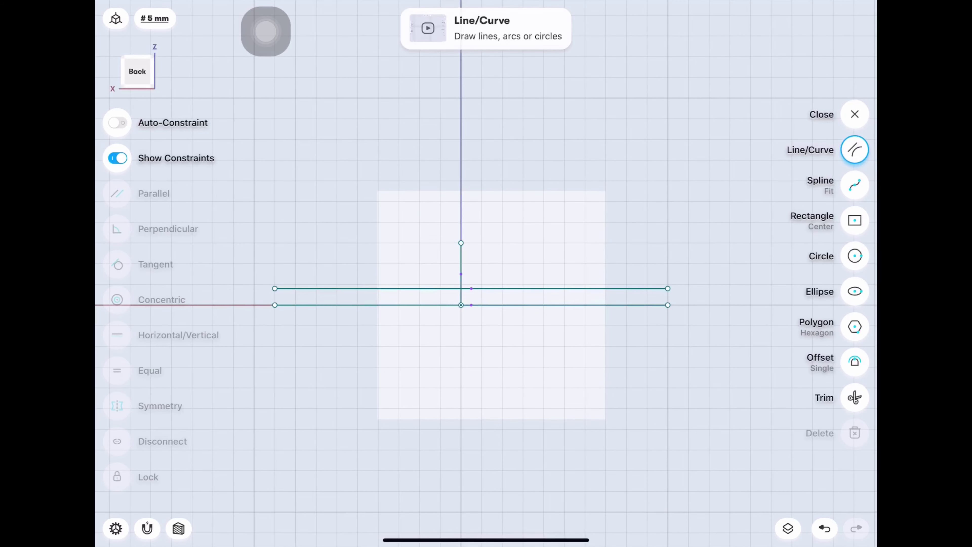
{"action": "left_click", "coordinate": [855, 361]}
{"action": "left_click_drag", "start_coordinate": [461, 274], "coordinate": [403, 273]}
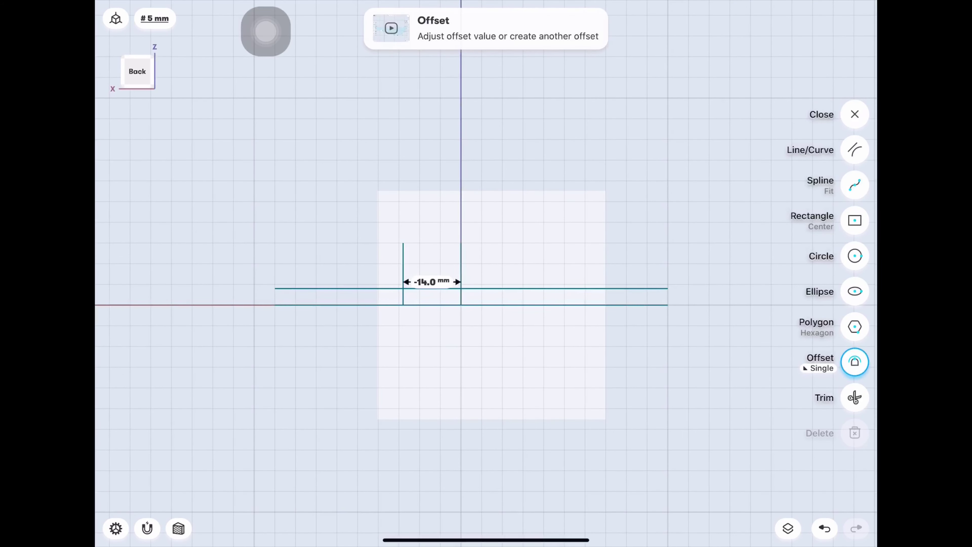
{"action": "left_click", "coordinate": [432, 282]}
{"action": "type", "text": "-20"}
{"action": "key", "text": "Return"}
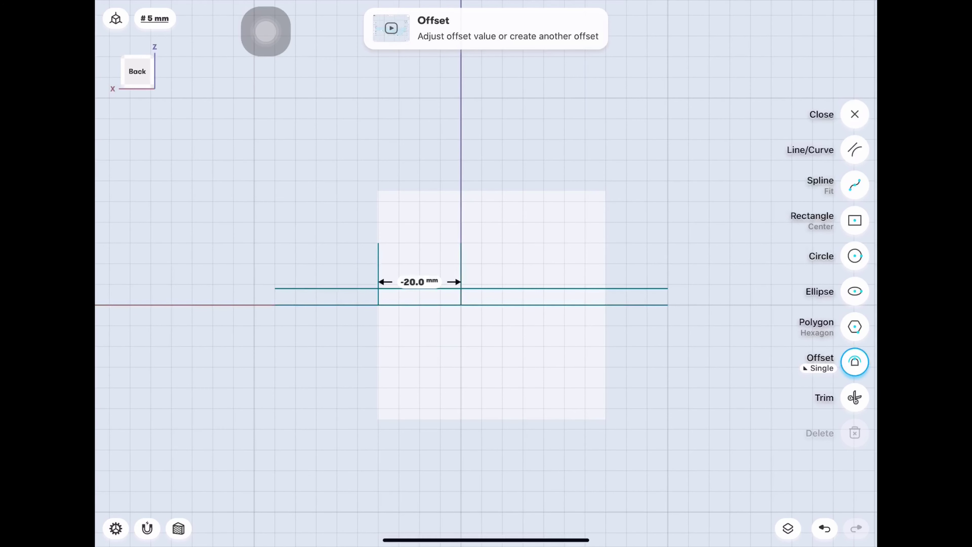
{"action": "left_click_drag", "start_coordinate": [379, 268], "coordinate": [416, 268]}
{"action": "left_click", "coordinate": [436, 281]}
{"action": "type", "text": "-8"}
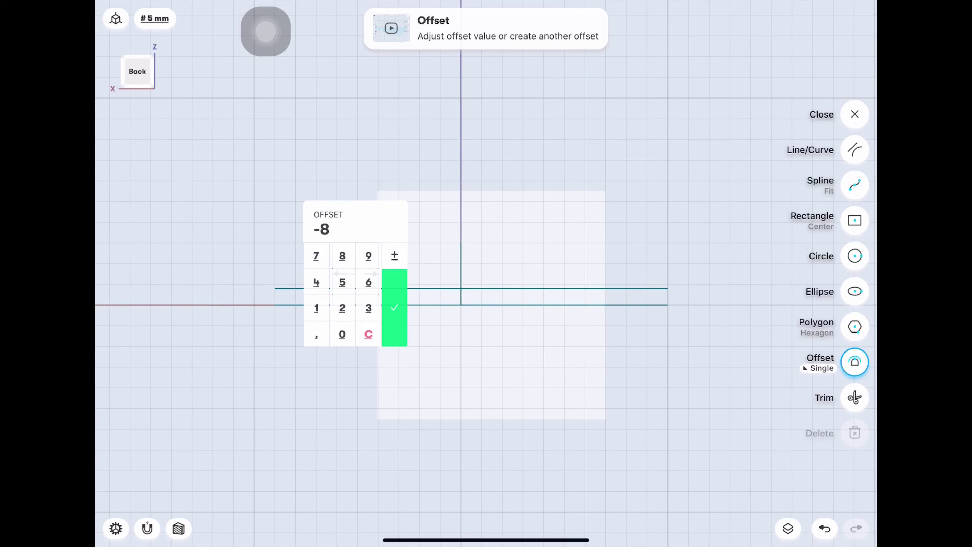
{"action": "left_click", "coordinate": [395, 308]}
- Briefly show Body 02 for reference, then close the horizontal pair's right end with a vertical line
{"action": "left_click", "coordinate": [855, 150]}
{"action": "left_click", "coordinate": [787, 528]}
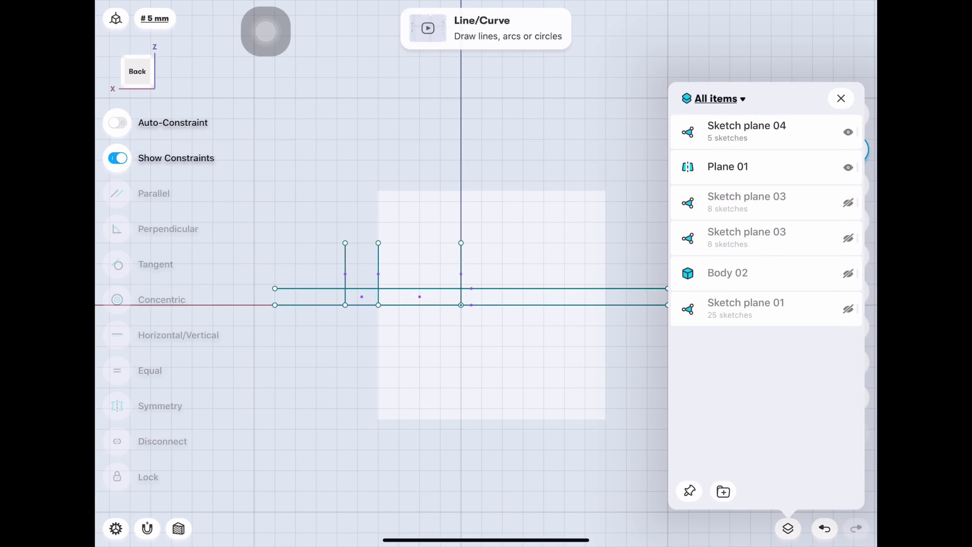
{"action": "left_click", "coordinate": [848, 272]}
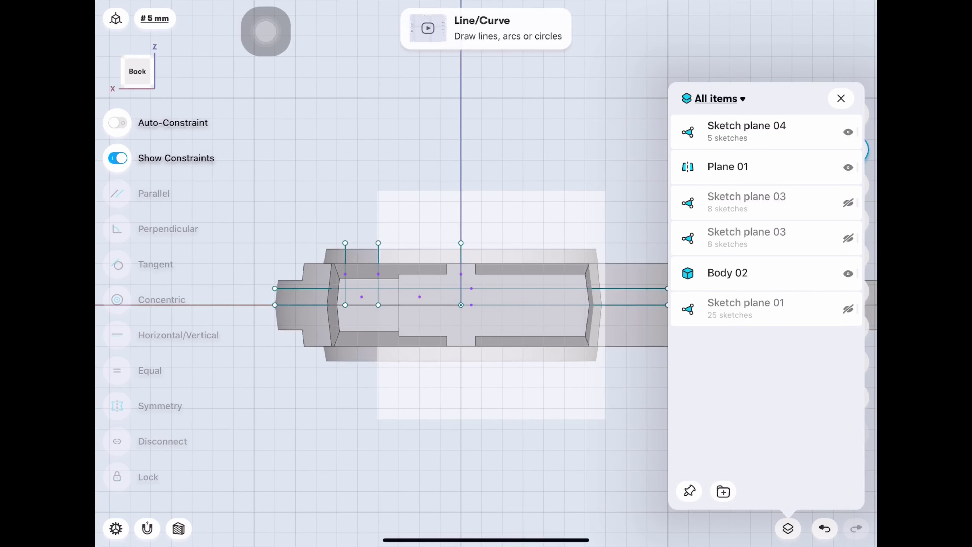
{"action": "left_click", "coordinate": [841, 99]}
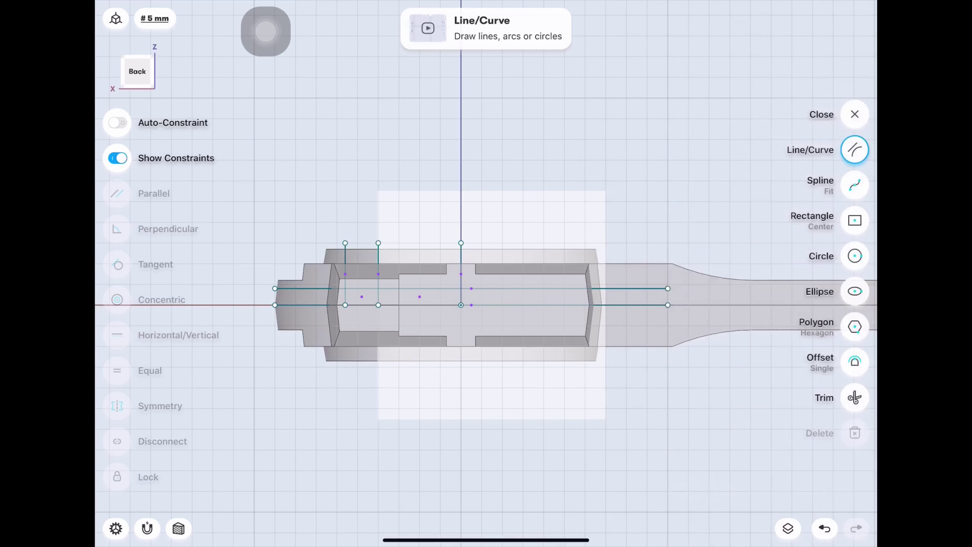
{"action": "left_click", "coordinate": [788, 528]}
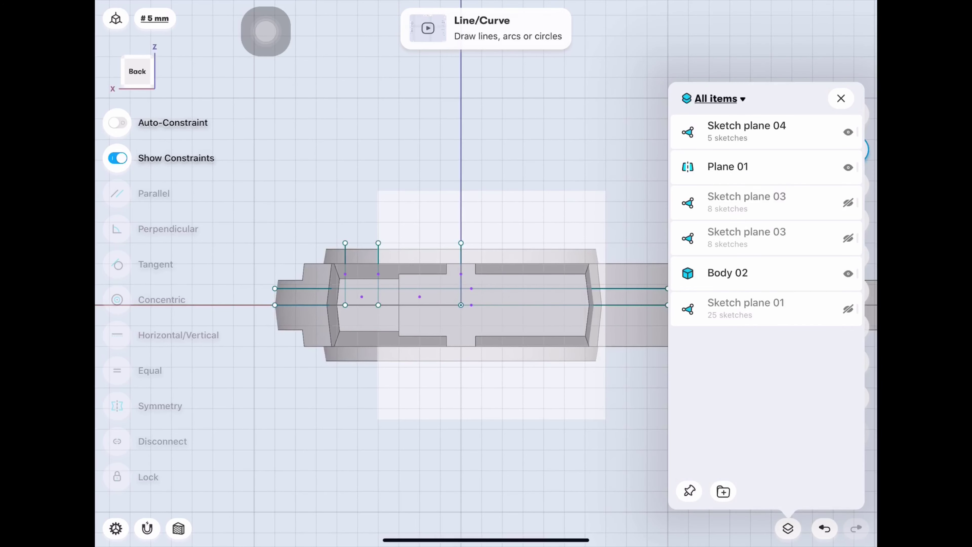
{"action": "left_click", "coordinate": [848, 273]}
{"action": "left_click", "coordinate": [840, 99]}
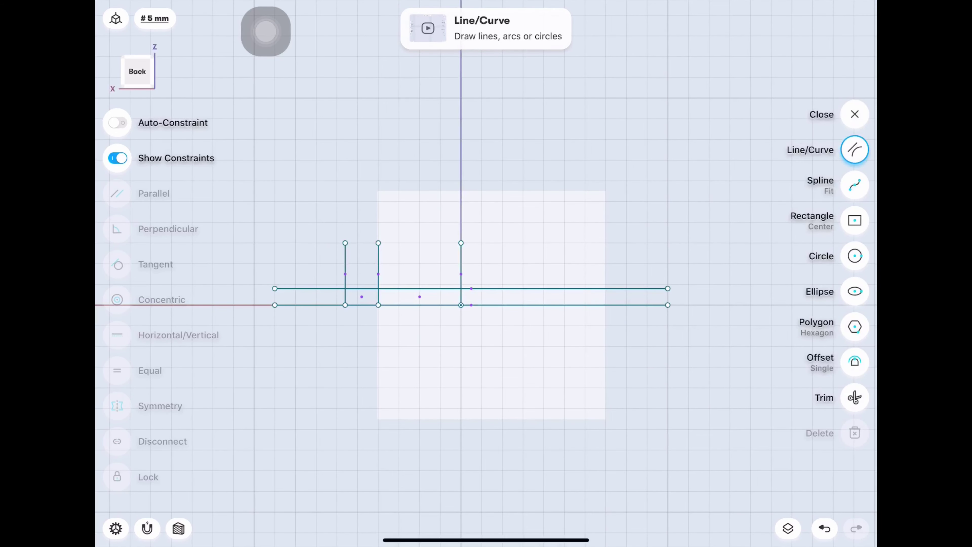
{"action": "left_click_drag", "start_coordinate": [668, 288], "coordinate": [668, 304]}
- Zoom in and try a -0.05 mm offset of the upper line, then undo it
{"action": "scroll", "coordinate": [288, 280], "scroll_direction": "up", "scroll_amount": 2}
{"action": "scroll", "coordinate": [289, 280], "scroll_direction": "up", "scroll_amount": 2}
{"action": "scroll", "coordinate": [289, 280], "scroll_direction": "up", "scroll_amount": 2}
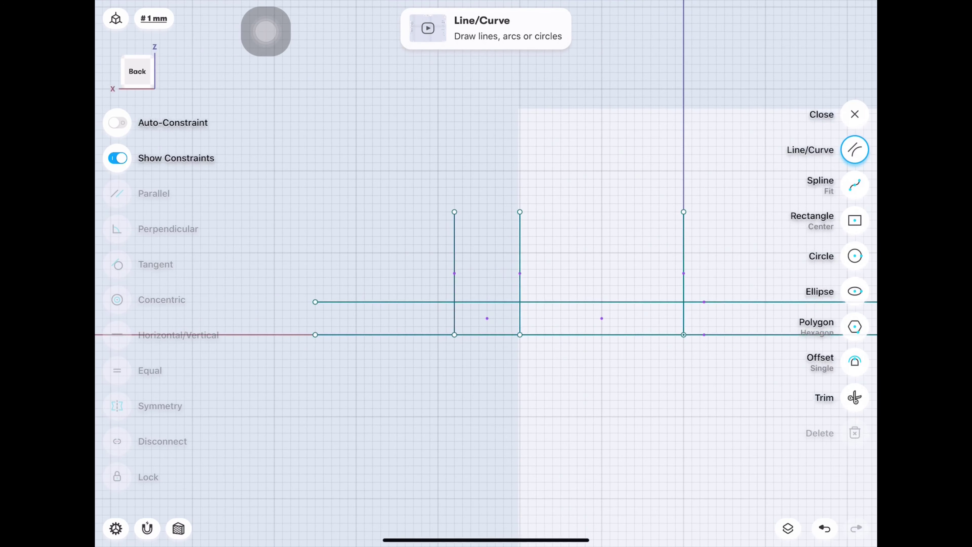
{"action": "scroll", "coordinate": [289, 280], "scroll_direction": "up", "scroll_amount": 1}
{"action": "scroll", "coordinate": [457, 398], "scroll_direction": "up", "scroll_amount": 2}
{"action": "scroll", "coordinate": [457, 398], "scroll_direction": "up", "scroll_amount": 1}
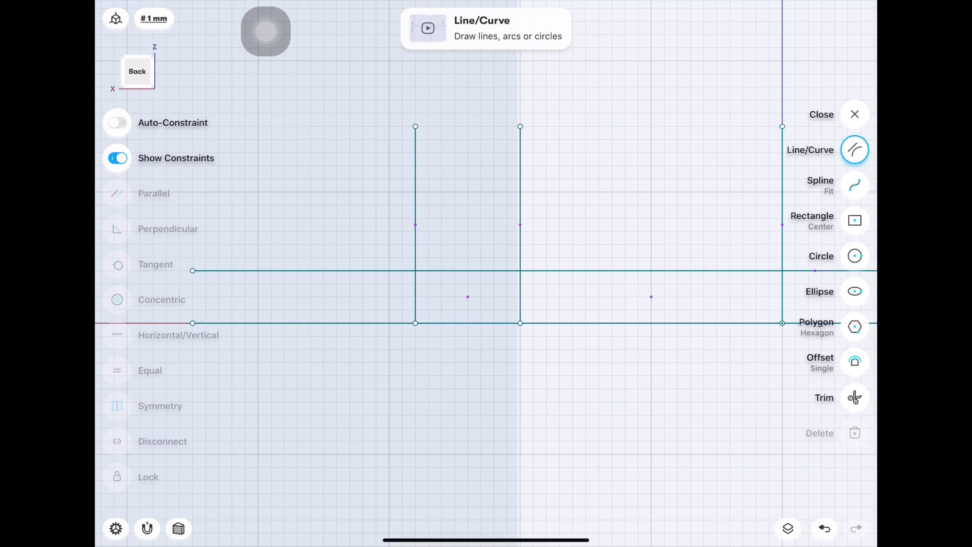
{"action": "scroll", "coordinate": [581, 198], "scroll_direction": "up", "scroll_amount": 2}
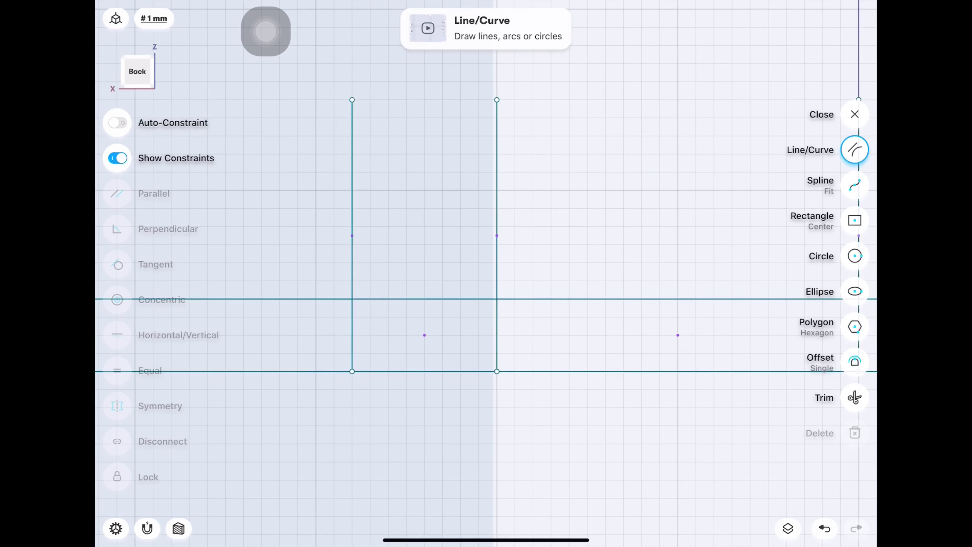
{"action": "left_click", "coordinate": [854, 361]}
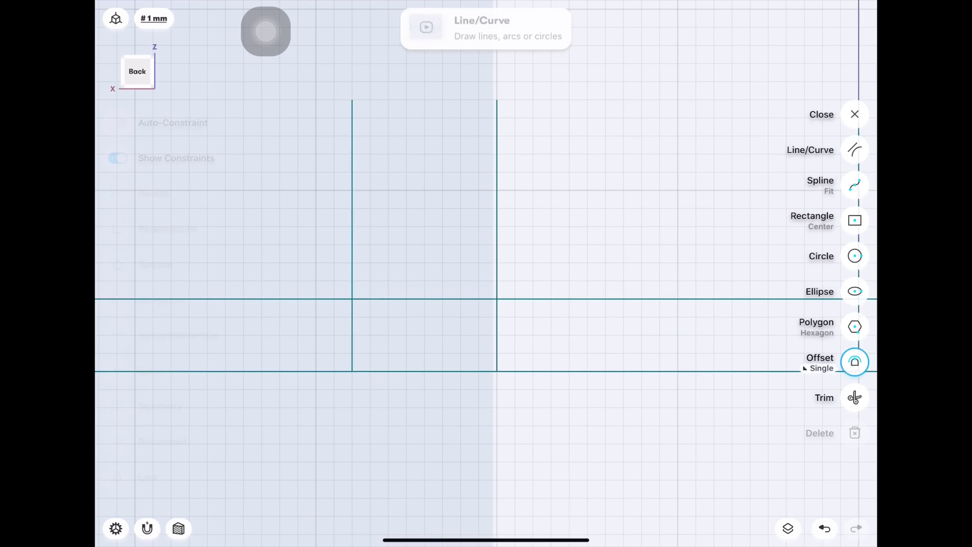
{"action": "left_click", "coordinate": [462, 298]}
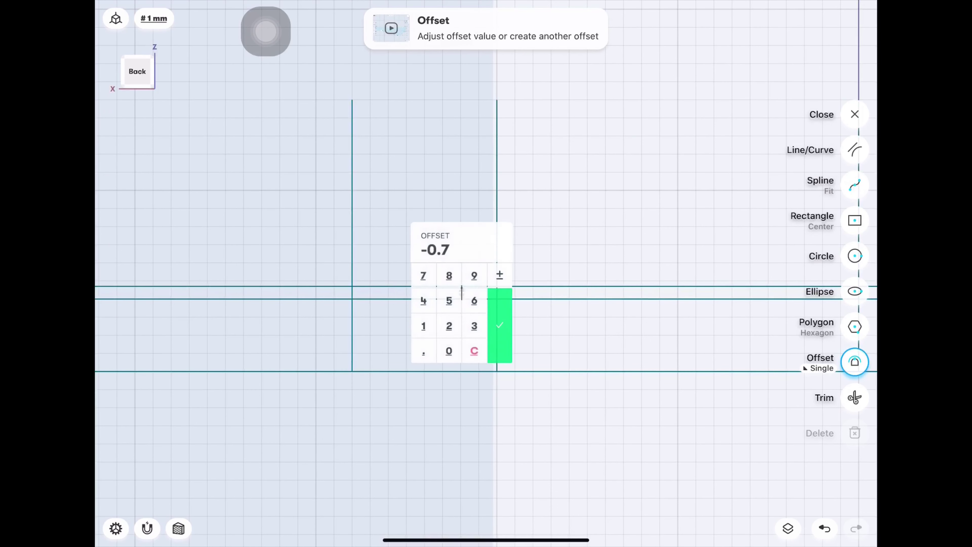
{"action": "key", "text": "BackSpace"}
{"action": "type", "text": "05"}
{"action": "key", "text": "Return"}
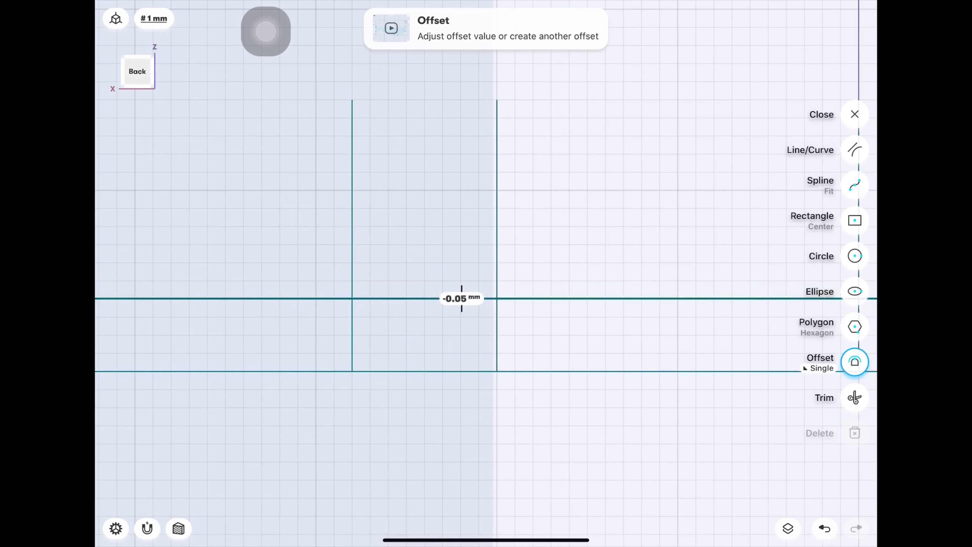
{"action": "key", "text": "ctrl+z"}
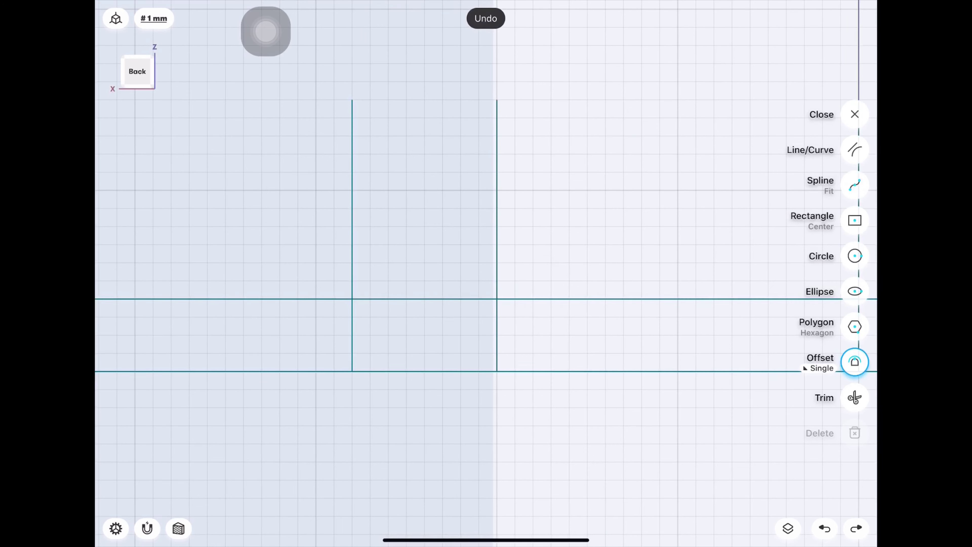
- Offset the upper horizontal line 0.5 mm upward with a single-line offset
{"action": "left_click", "coordinate": [803, 365]}
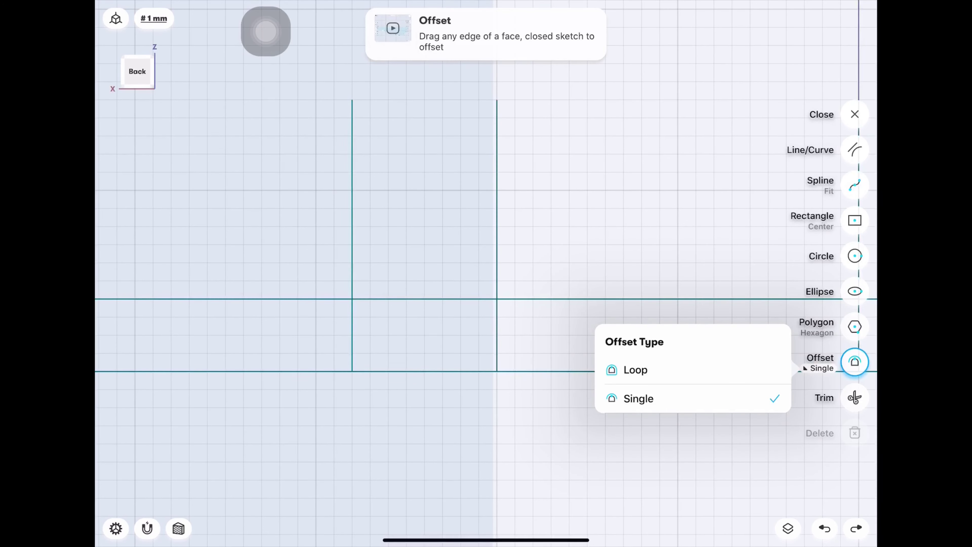
{"action": "left_click", "coordinate": [639, 399]}
{"action": "left_click_drag", "start_coordinate": [464, 299], "coordinate": [464, 288]}
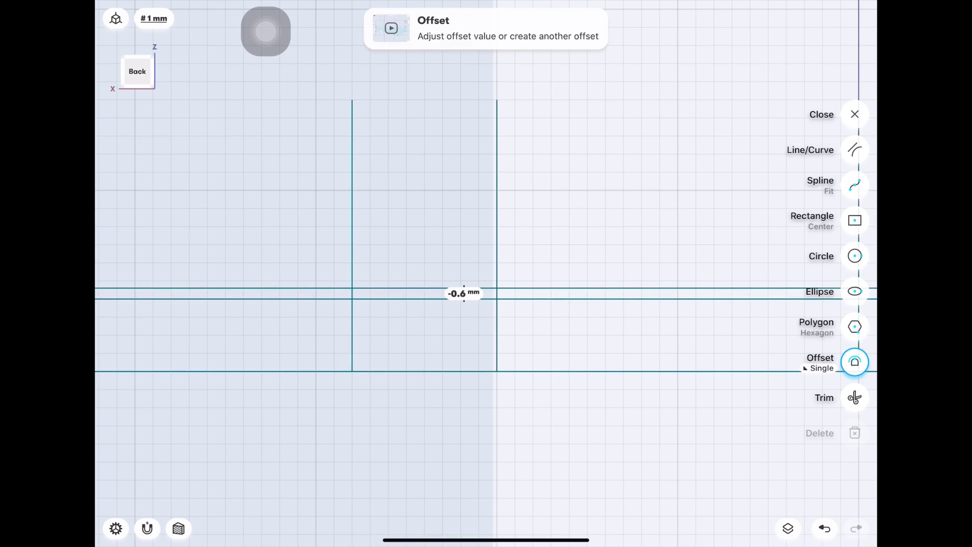
{"action": "left_click", "coordinate": [463, 293]}
{"action": "left_click", "coordinate": [425, 353]}
{"action": "left_click", "coordinate": [451, 302]}
{"action": "left_click", "coordinate": [505, 326]}
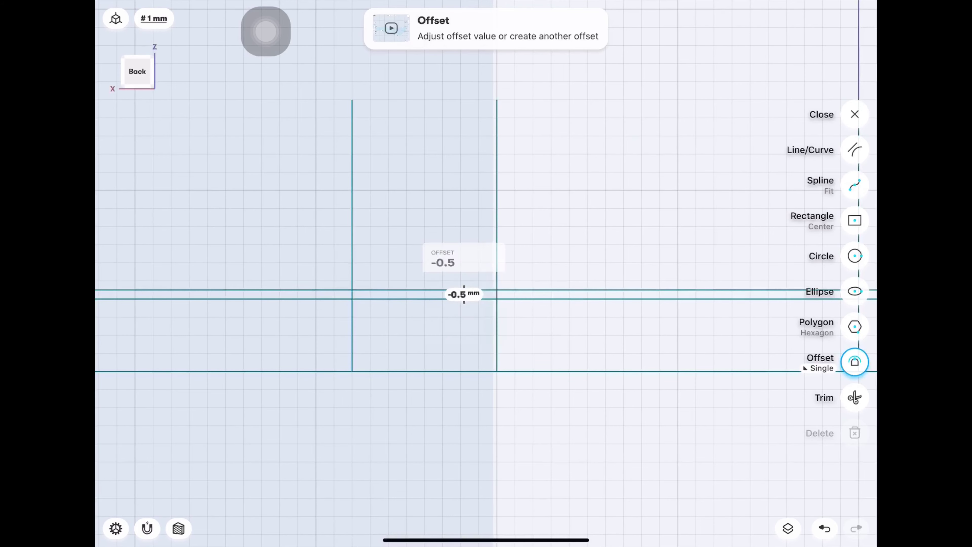
- Trim the new offset line back to the vertical line
{"action": "left_click", "coordinate": [854, 398]}
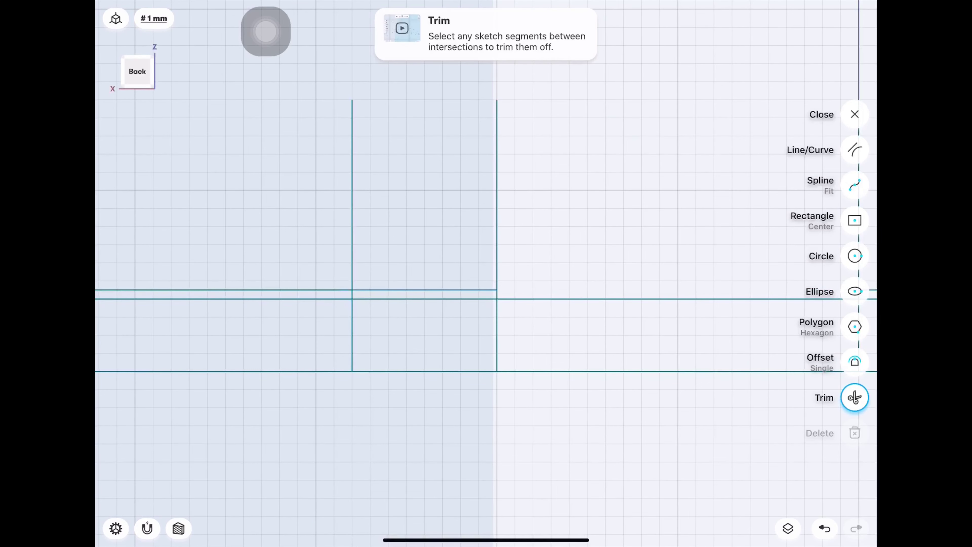
{"action": "scroll", "coordinate": [301, 274], "scroll_direction": "down", "scroll_amount": 5}
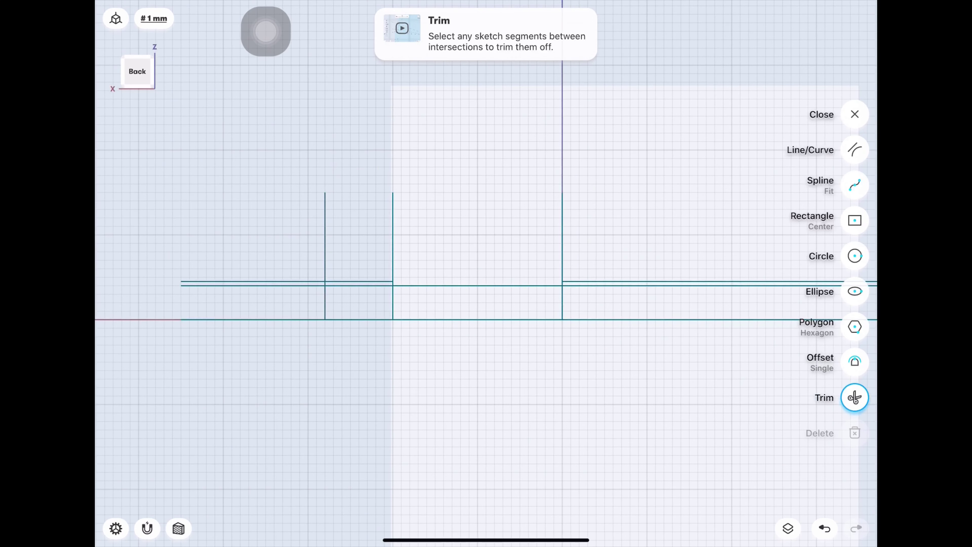
{"action": "left_click", "coordinate": [705, 282]}
{"action": "scroll", "coordinate": [280, 277], "scroll_direction": "up", "scroll_amount": 2}
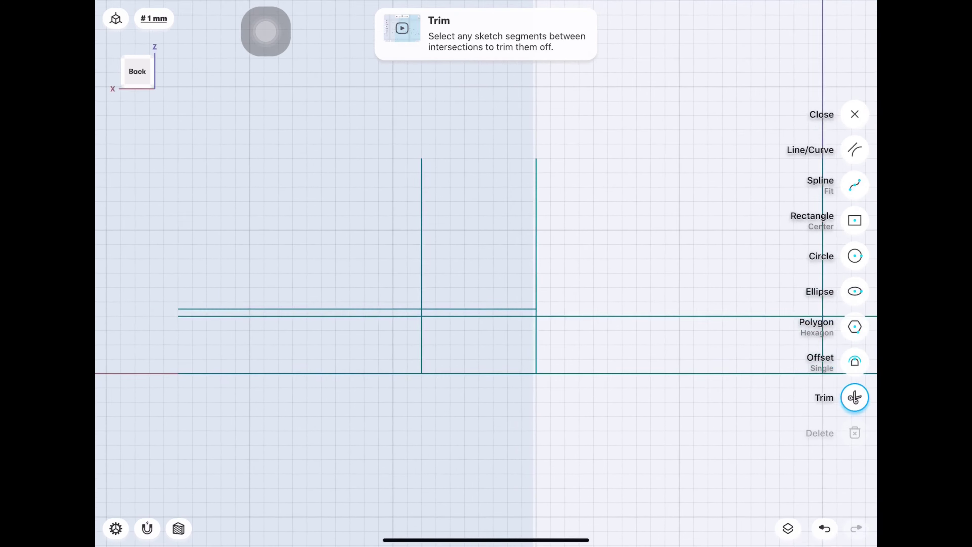
{"action": "scroll", "coordinate": [280, 277], "scroll_direction": "up", "scroll_amount": 1}
{"action": "scroll", "coordinate": [280, 277], "scroll_direction": "up", "scroll_amount": 1}
- Fix the right vertical and upper horizontal edges, then draw a diagonal to the left vertical
{"action": "left_click", "coordinate": [855, 150]}
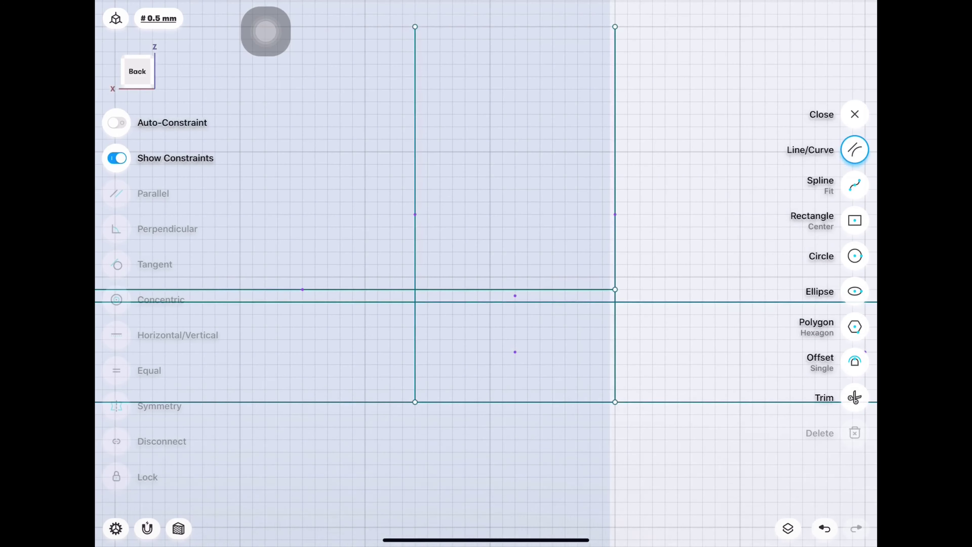
{"action": "left_click", "coordinate": [615, 154]}
{"action": "left_click", "coordinate": [383, 289]}
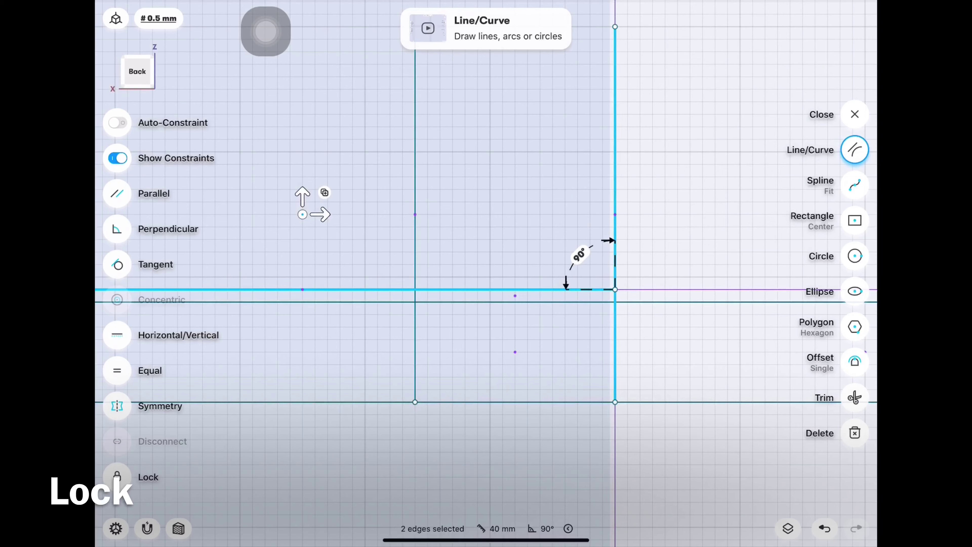
{"action": "left_click", "coordinate": [117, 477]}
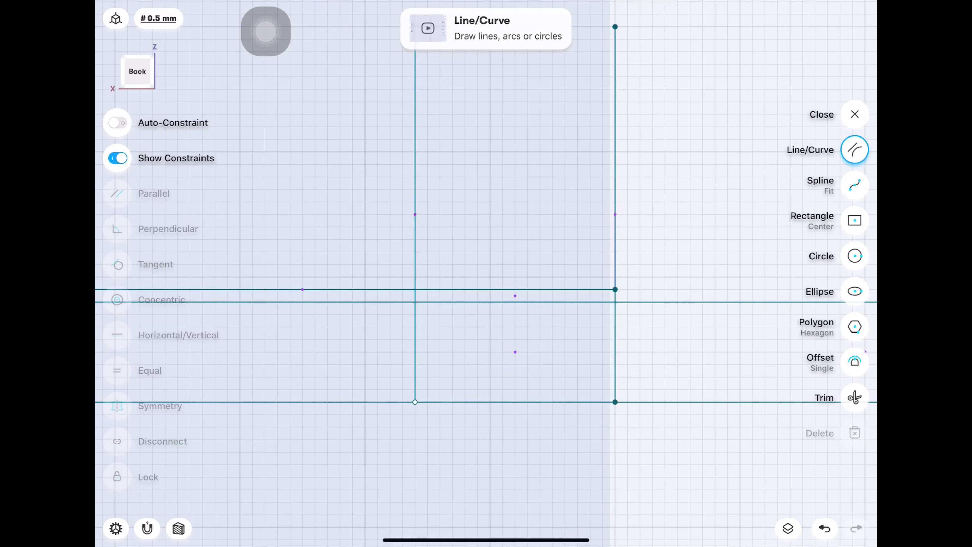
{"action": "mouse_move", "coordinate": [615, 289]}
{"action": "left_mouse_down"}
{"action": "mouse_move", "coordinate": [475, 264]}
{"action": "mouse_move", "coordinate": [376, 265]}
{"action": "mouse_move", "coordinate": [415, 265]}
{"action": "left_mouse_up"}
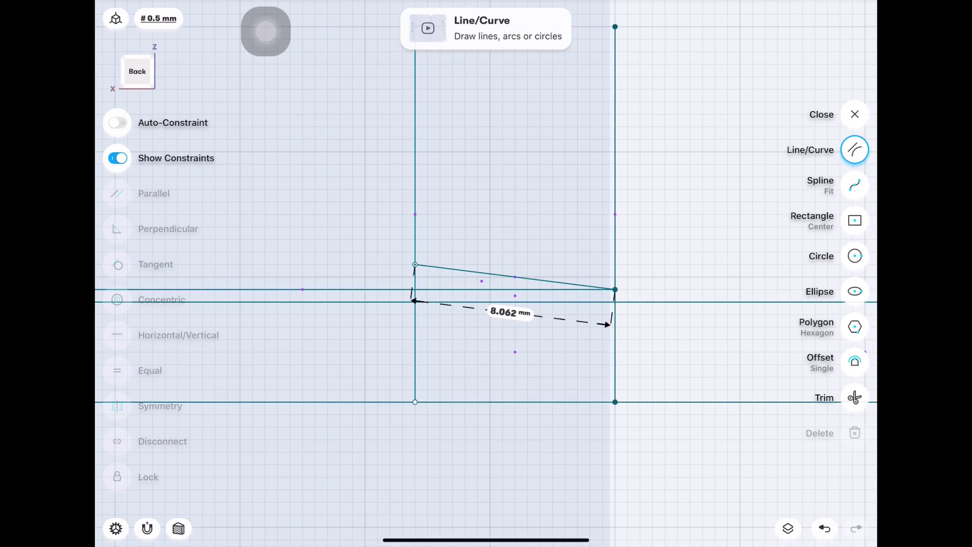
- Set the sloped edge at 5° to the horizontal line
{"action": "left_click", "coordinate": [302, 289]}
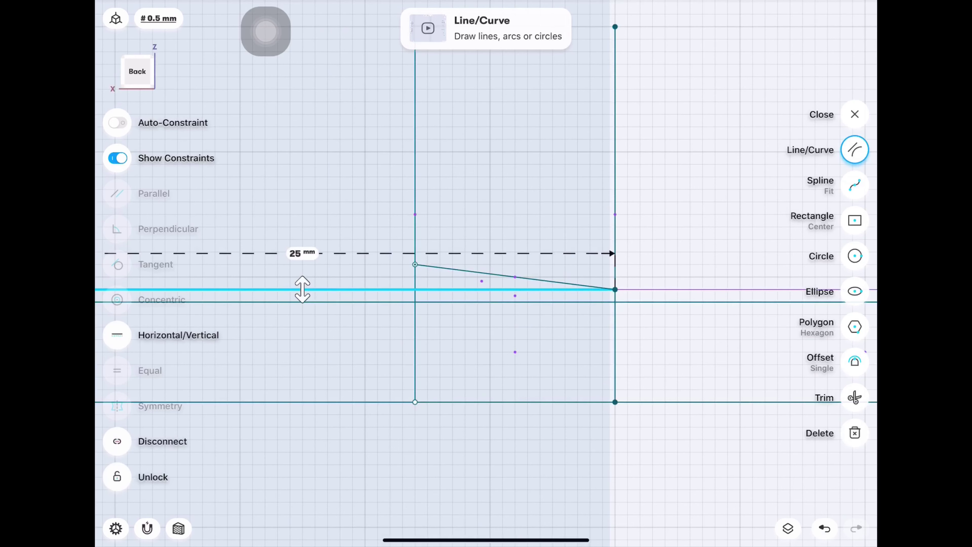
{"action": "left_click", "coordinate": [478, 273]}
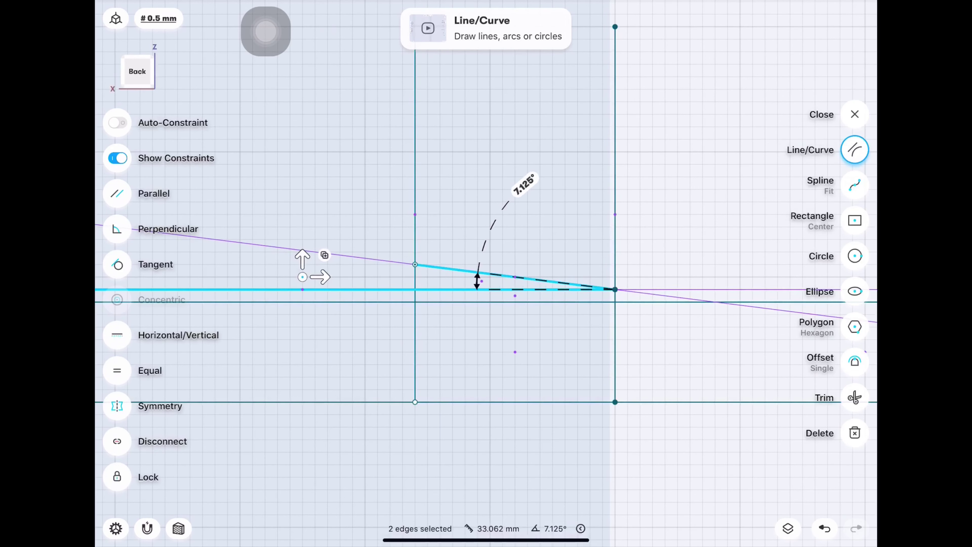
{"action": "left_click", "coordinate": [555, 237]}
{"action": "type", "text": "5"}
{"action": "key", "text": "Return"}
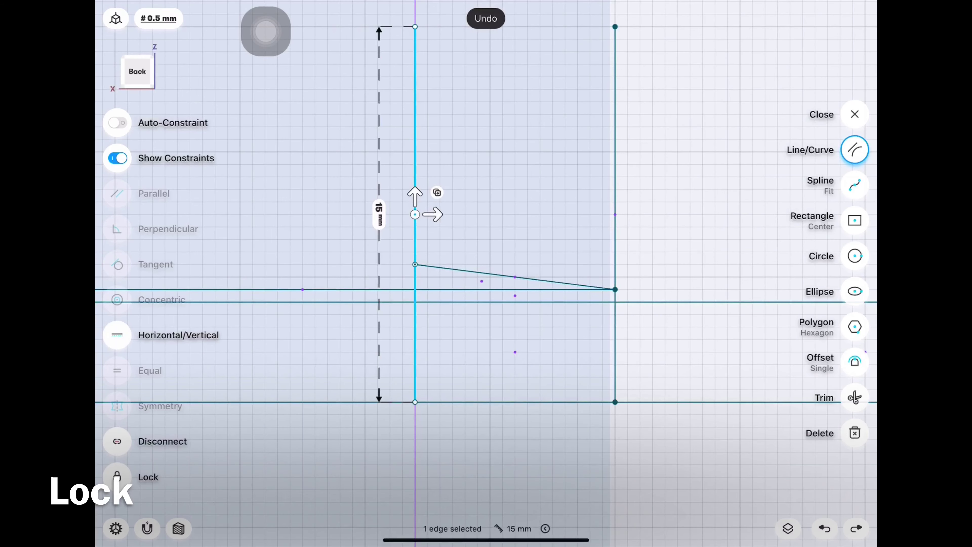
{"action": "left_click", "coordinate": [364, 289]}
{"action": "left_click", "coordinate": [465, 271]}
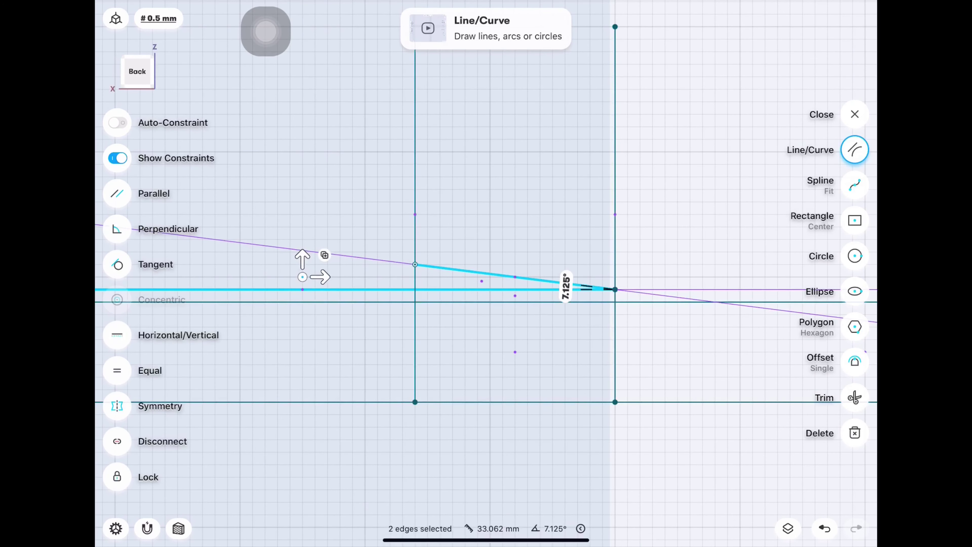
{"action": "left_click", "coordinate": [563, 282]}
{"action": "left_click", "coordinate": [607, 328]}
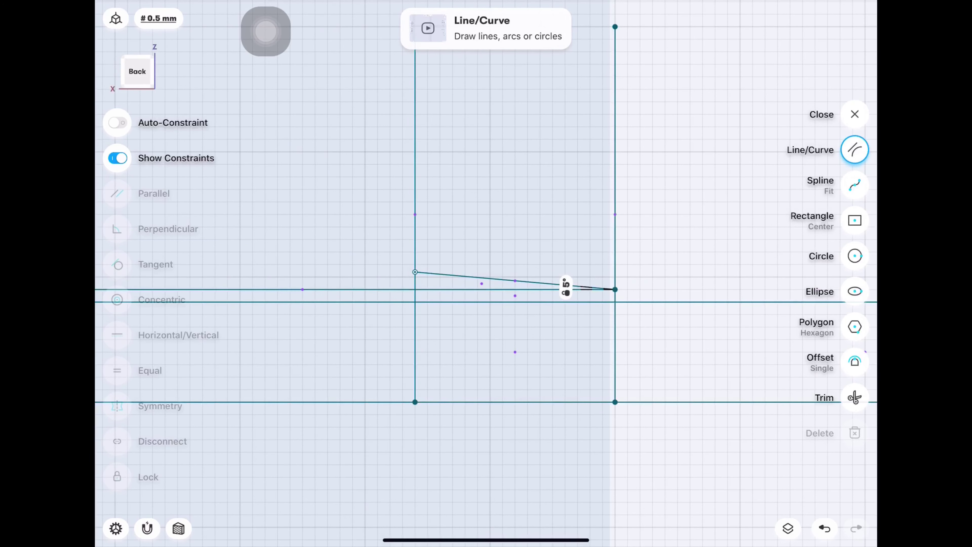
{"action": "middle_click_drag", "start_coordinate": [498, 268], "coordinate": [581, 291]}
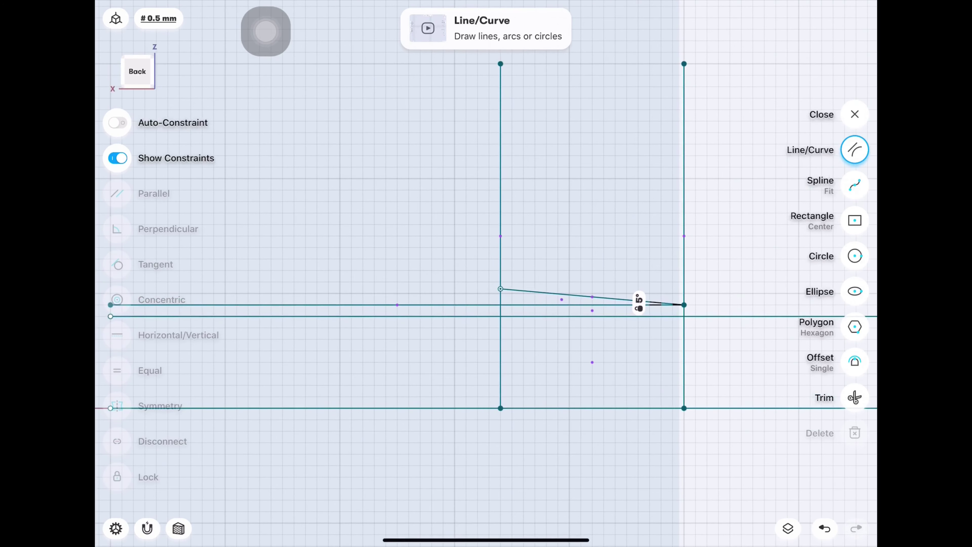
- Delete the 25 mm horizontal line and draw a new horizontal line left from the slope's top
{"action": "left_click", "coordinate": [397, 305]}
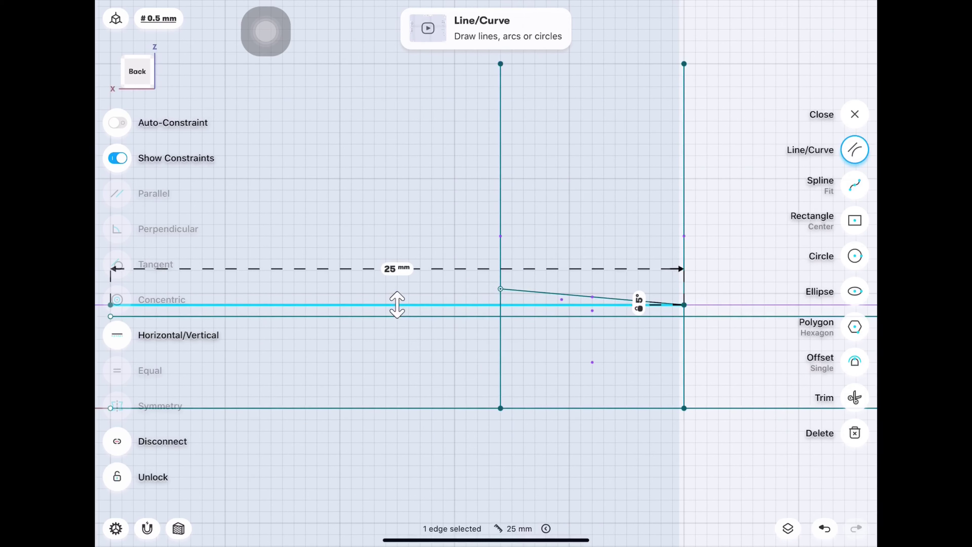
{"action": "key", "text": "Delete"}
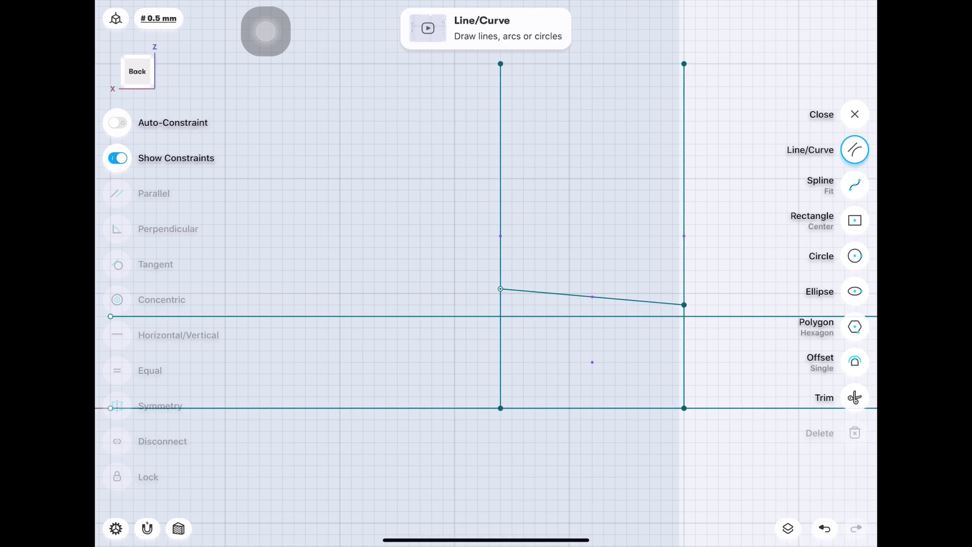
{"action": "left_click_drag", "start_coordinate": [500, 289], "coordinate": [321, 289]}
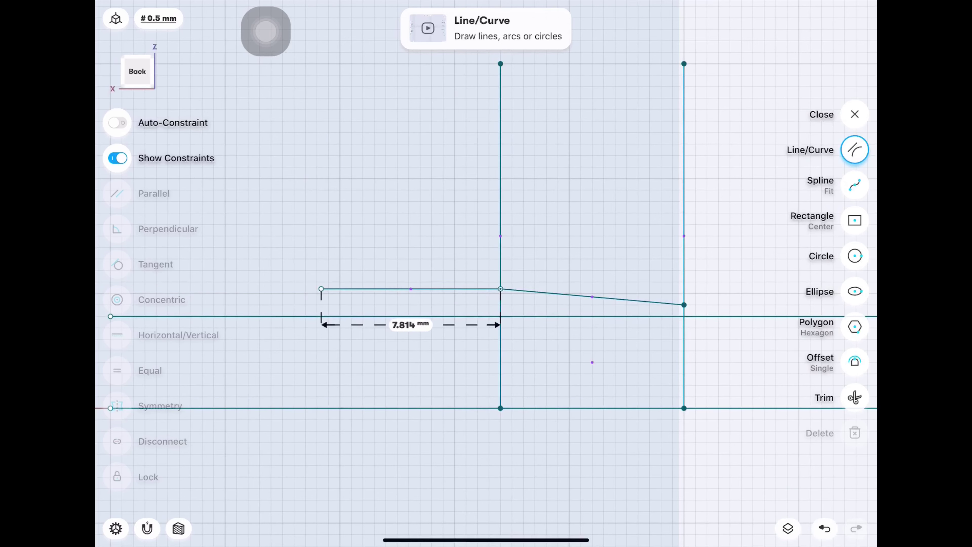
{"action": "left_click", "coordinate": [855, 397]}
- Trim the horizontal segments between and left of the vertical lines
{"action": "left_click", "coordinate": [592, 316]}
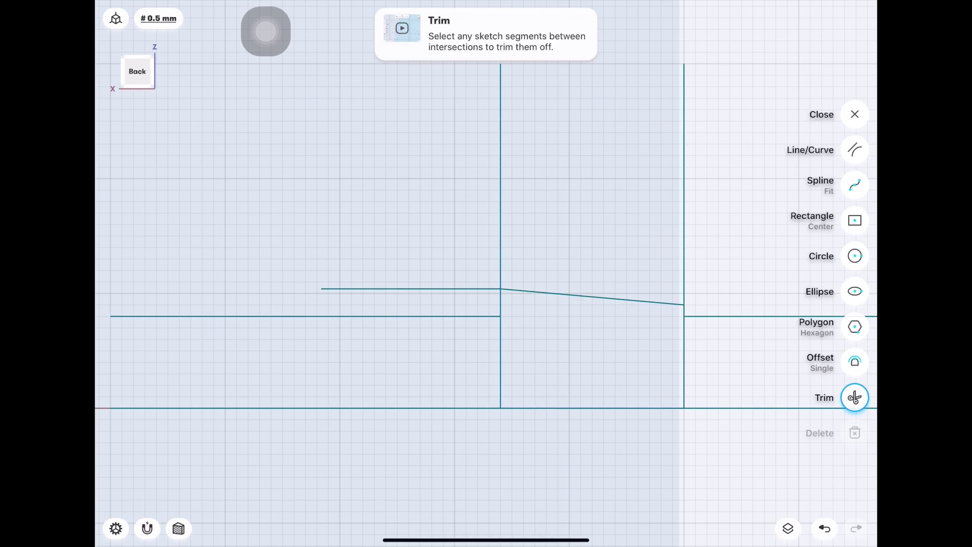
{"action": "left_click", "coordinate": [306, 316]}
{"action": "scroll", "coordinate": [398, 233], "scroll_direction": "up", "scroll_amount": 2}
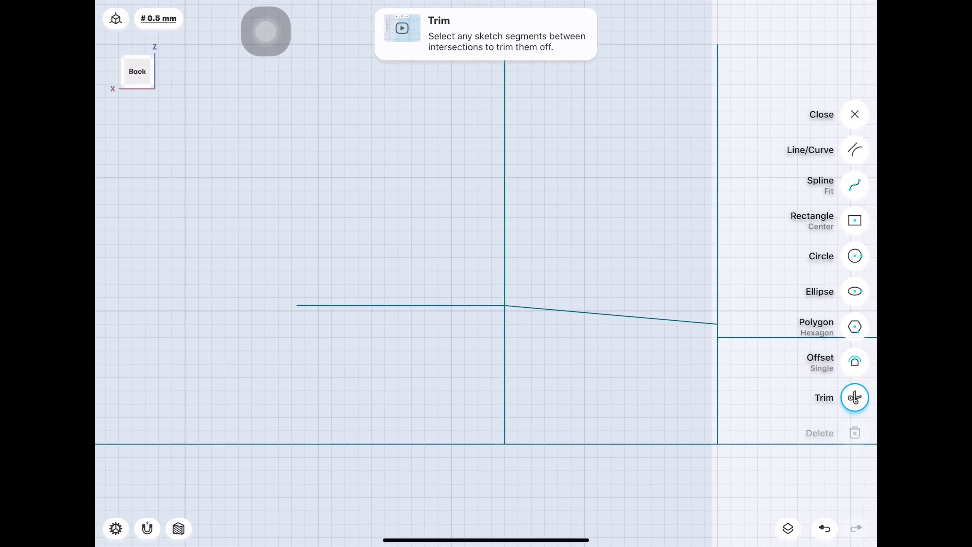
{"action": "scroll", "coordinate": [398, 233], "scroll_direction": "up", "scroll_amount": 2}
- Offset the short horizontal line 0.5 mm up, fix it, and draw a sloping line leftward
{"action": "left_click", "coordinate": [854, 361]}
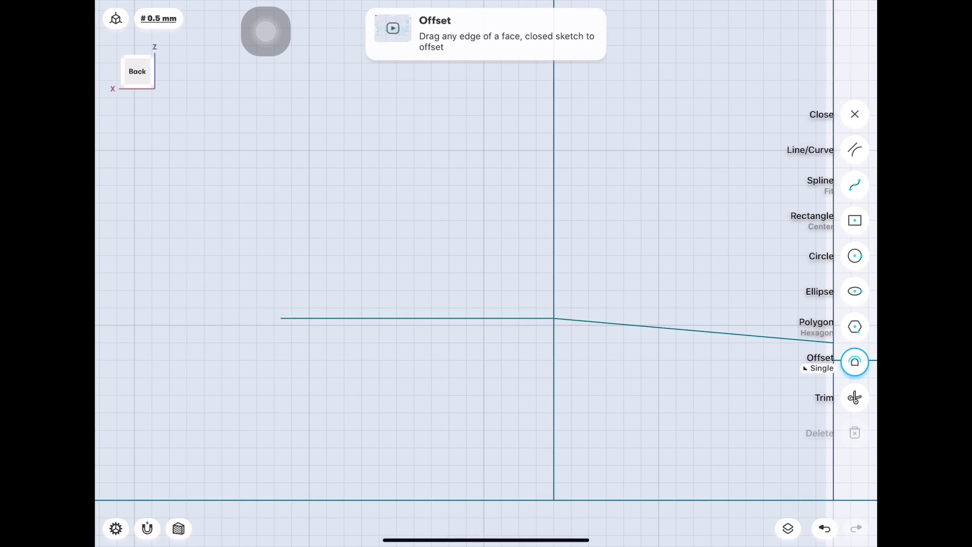
{"action": "left_click", "coordinate": [417, 318]}
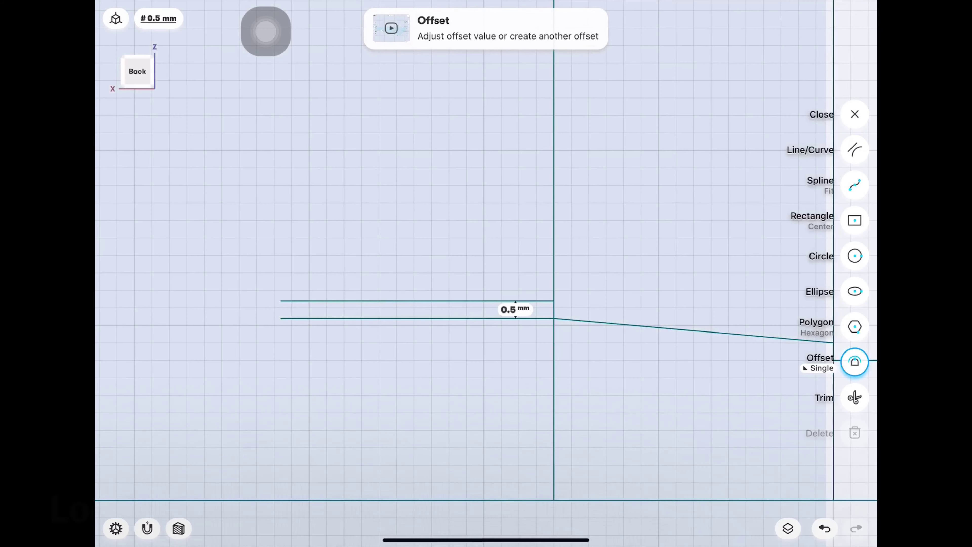
{"action": "left_click", "coordinate": [854, 149]}
{"action": "left_click", "coordinate": [417, 300]}
{"action": "left_click", "coordinate": [554, 383]}
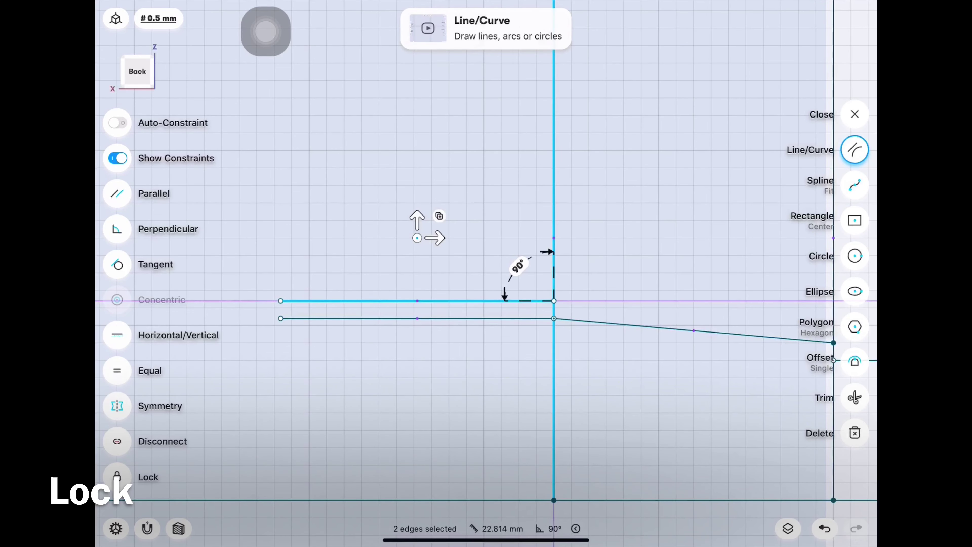
{"action": "left_click", "coordinate": [117, 476]}
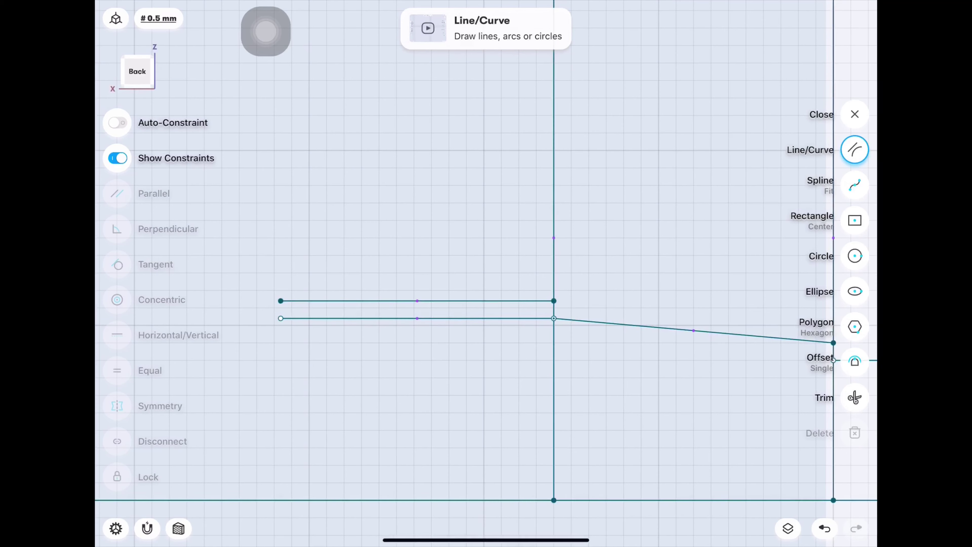
{"action": "mouse_move", "coordinate": [553, 301]}
{"action": "left_mouse_down"}
{"action": "mouse_move", "coordinate": [327, 273]}
{"action": "mouse_move", "coordinate": [280, 254]}
{"action": "left_mouse_up"}
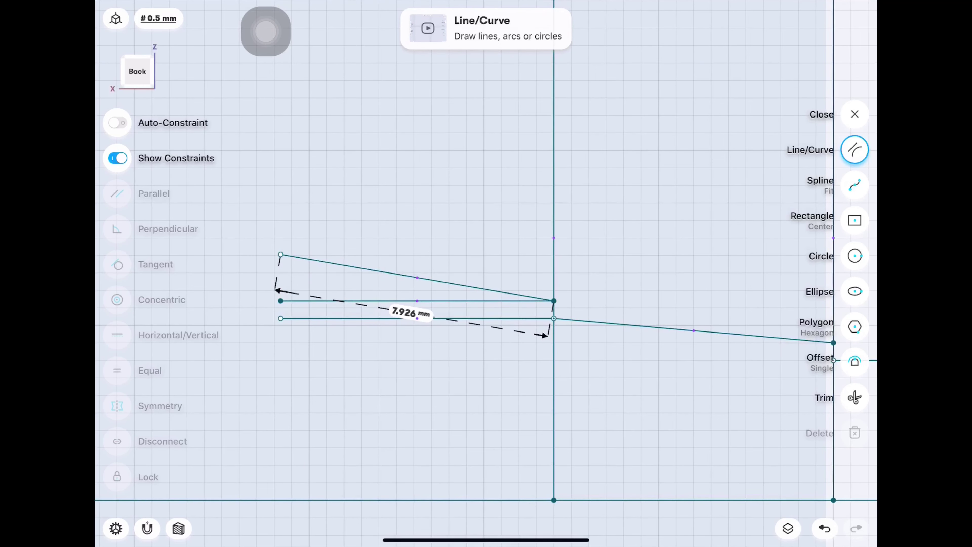
- Set the new sloping line at 5° to the offset horizontal line
{"action": "left_click", "coordinate": [418, 301]}
{"action": "left_click", "coordinate": [417, 277]}
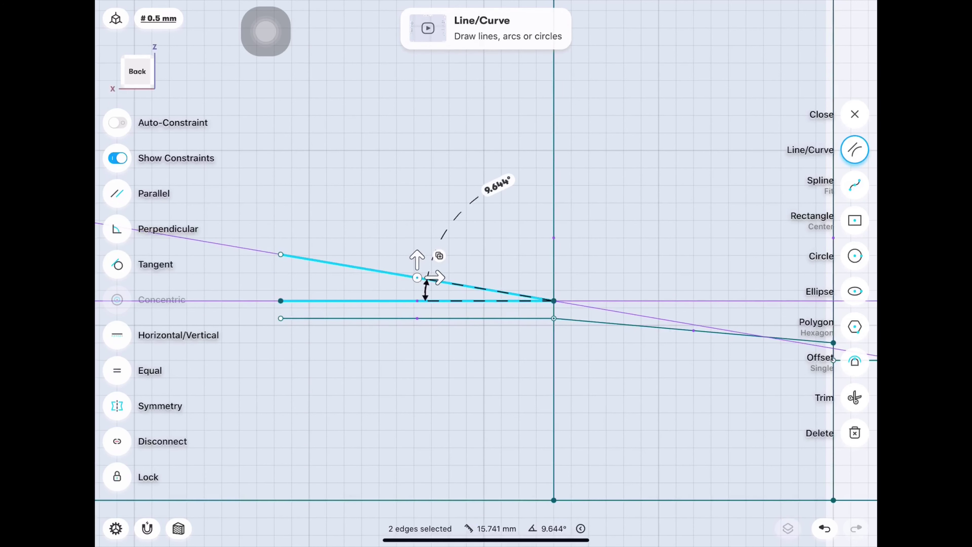
{"action": "left_click", "coordinate": [498, 183]}
{"action": "type", "text": "5"}
{"action": "key", "text": "Return"}
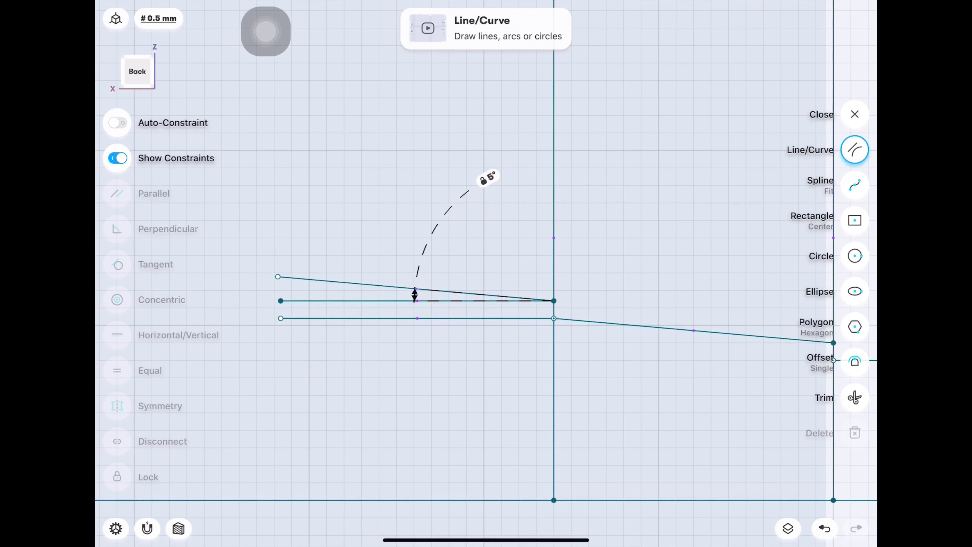
- Delete the offset helper line and the 7.814 mm horizontal line
{"action": "left_click", "coordinate": [345, 301]}
{"action": "left_click", "coordinate": [854, 432]}
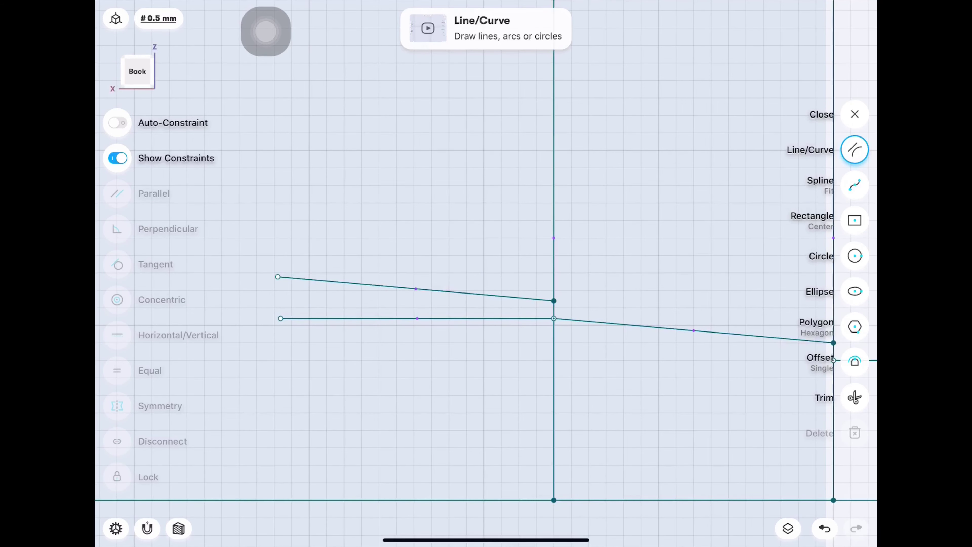
{"action": "scroll", "coordinate": [352, 180], "scroll_direction": "down", "scroll_amount": 3}
{"action": "scroll", "coordinate": [353, 179], "scroll_direction": "down", "scroll_amount": 2}
{"action": "left_click", "coordinate": [388, 256]}
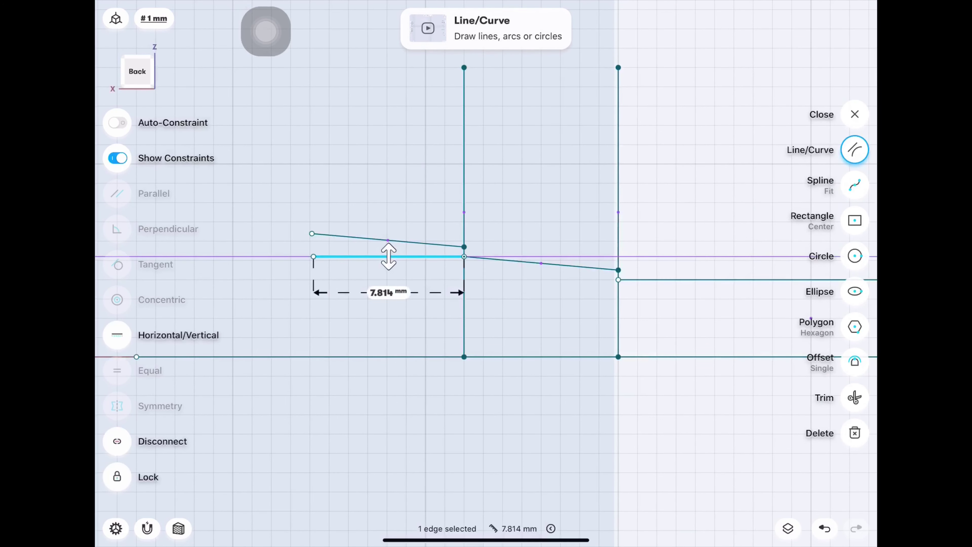
{"action": "left_click", "coordinate": [854, 432]}
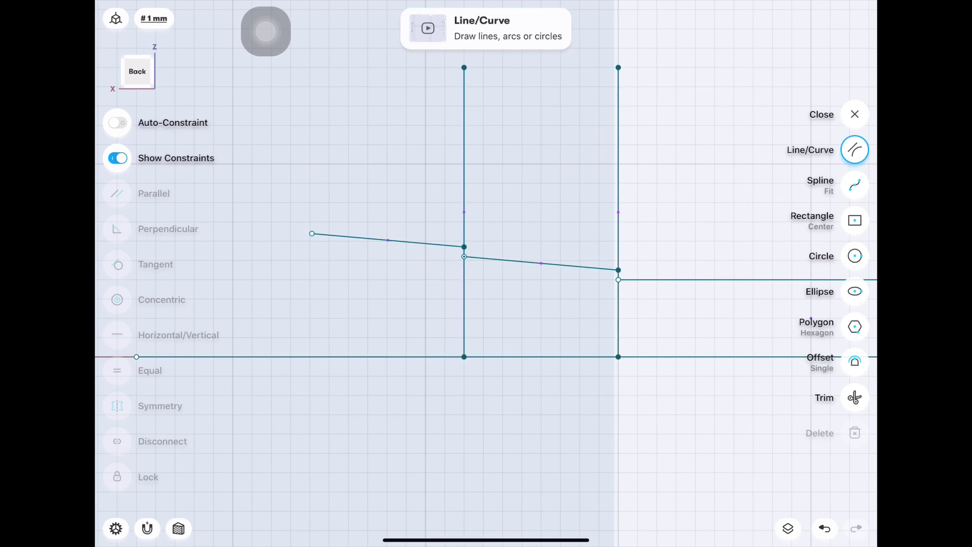
{"action": "scroll", "coordinate": [464, 268], "scroll_direction": "down", "scroll_amount": 2}
{"action": "scroll", "coordinate": [463, 268], "scroll_direction": "down", "scroll_amount": 2}
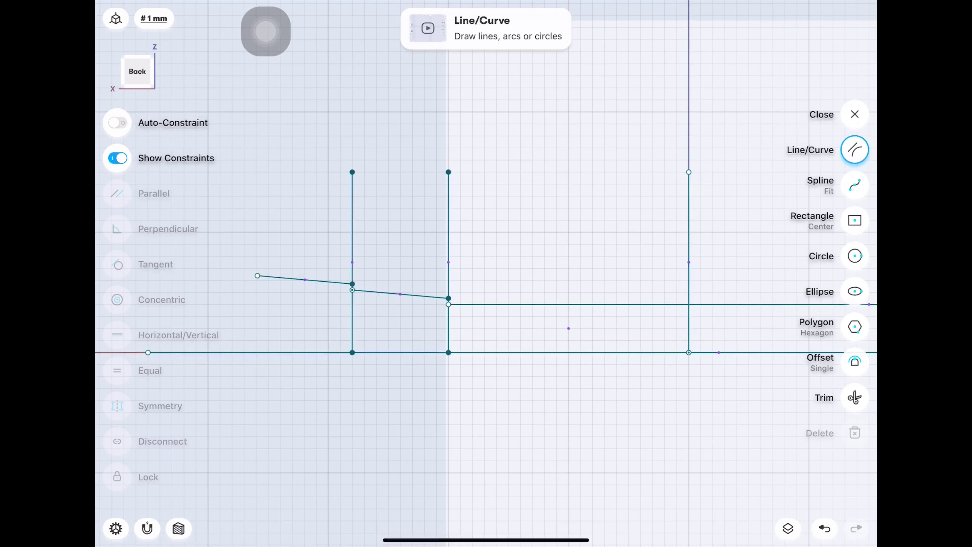
{"action": "left_click", "coordinate": [854, 397]}
- Trim the excess upper and lower parts of the vertical lines
{"action": "left_click", "coordinate": [448, 233]}
{"action": "left_click", "coordinate": [352, 230]}
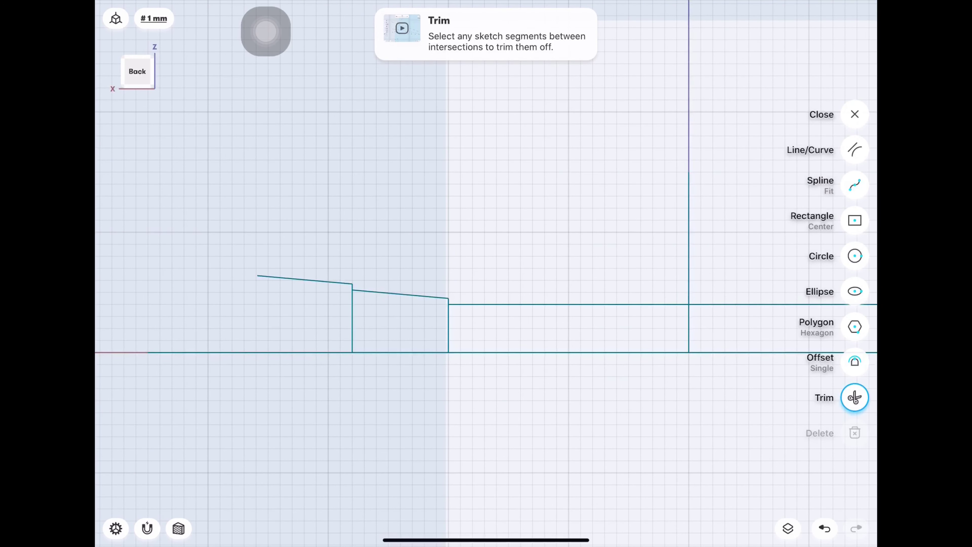
{"action": "left_click", "coordinate": [352, 321]}
{"action": "left_click", "coordinate": [448, 328]}
{"action": "left_click", "coordinate": [689, 328]}
{"action": "scroll", "coordinate": [486, 306], "scroll_direction": "down", "scroll_amount": 3}
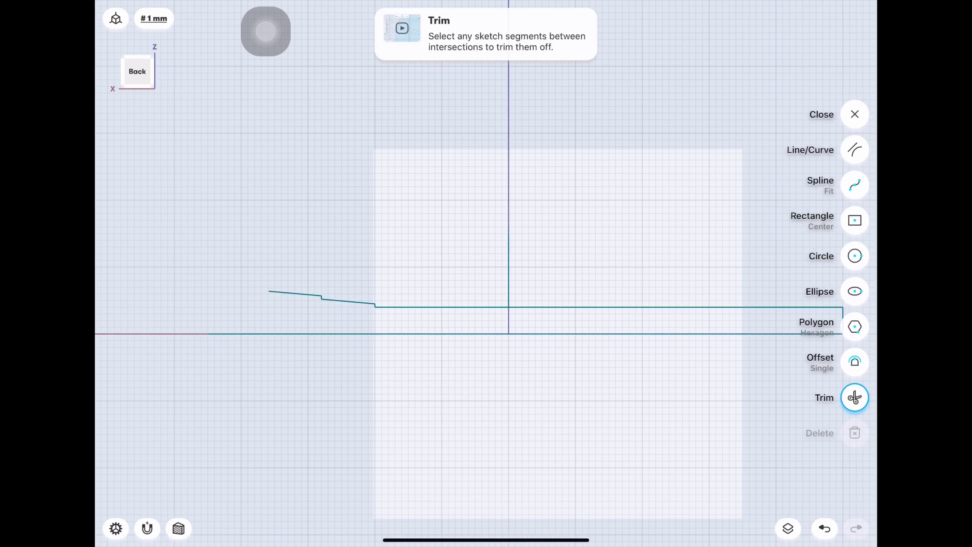
- Close the profile's left end with a 6.391 mm vertical line and finish the sketch
{"action": "left_click", "coordinate": [788, 529]}
{"action": "left_click", "coordinate": [848, 274]}
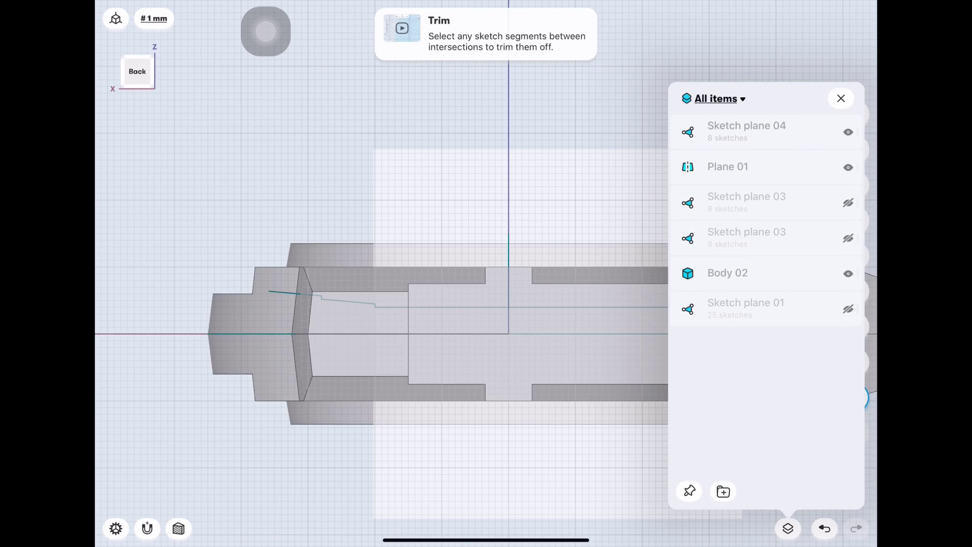
{"action": "left_click", "coordinate": [848, 274]}
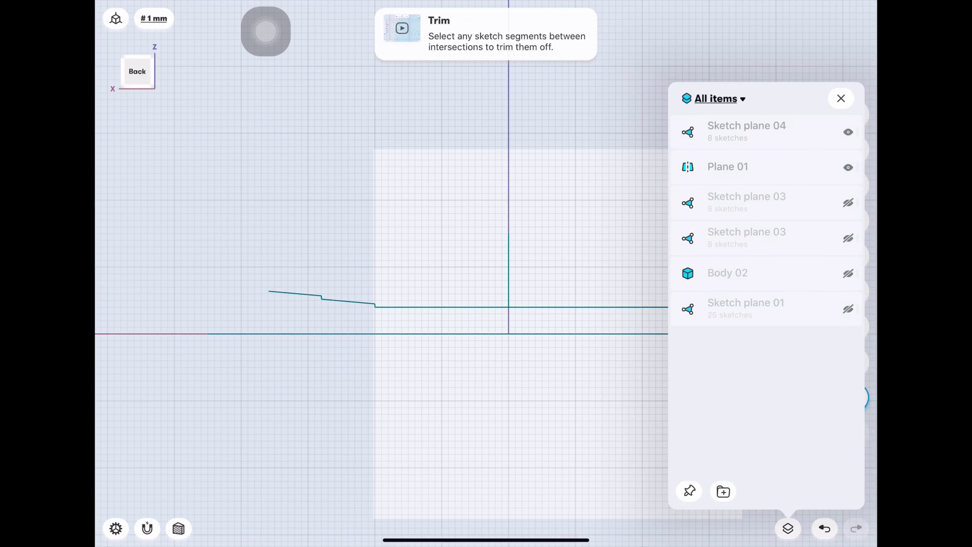
{"action": "left_click", "coordinate": [841, 99]}
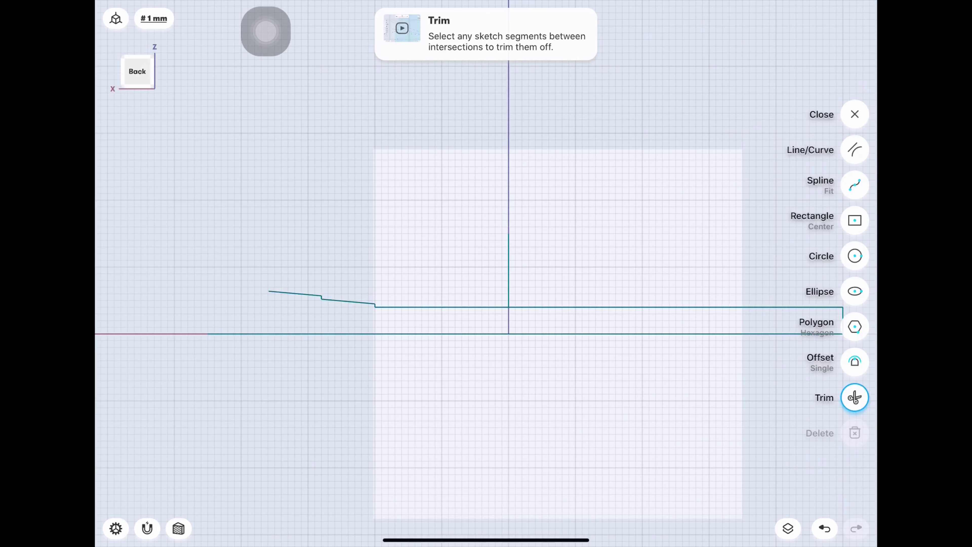
{"action": "left_click", "coordinate": [855, 149]}
{"action": "left_click_drag", "start_coordinate": [268, 291], "coordinate": [268, 334]}
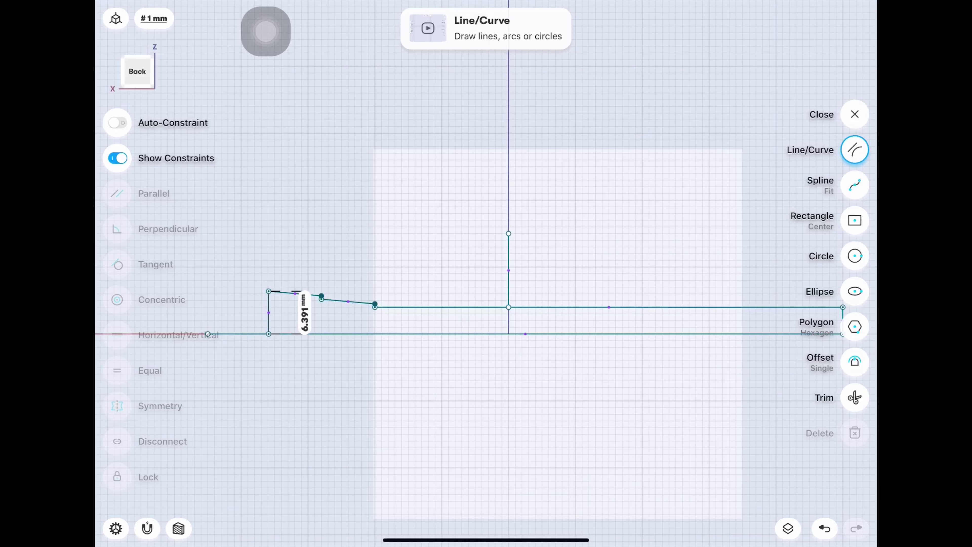
{"action": "left_click", "coordinate": [854, 115]}
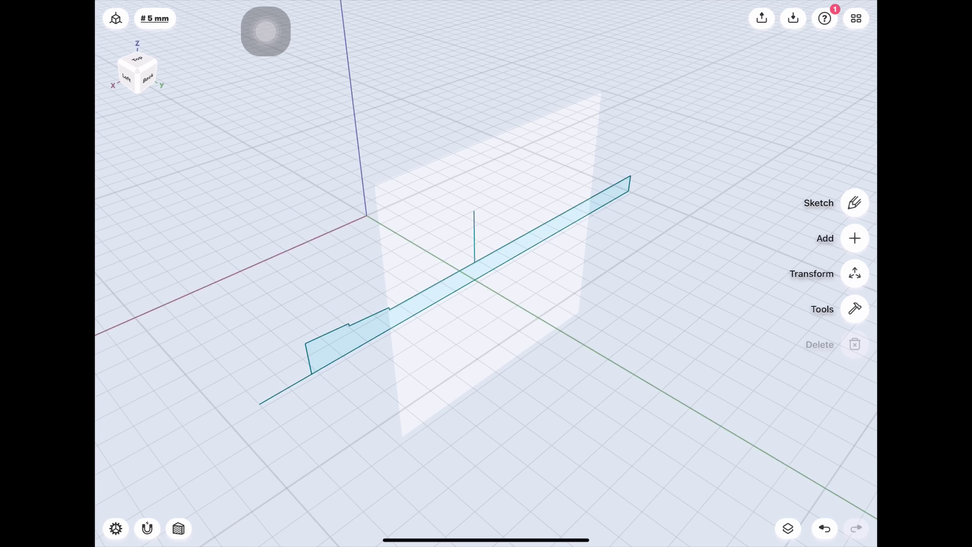
- Leave the sketch and make the connecting rod body visible
{"action": "left_click", "coordinate": [854, 202]}
{"action": "left_click", "coordinate": [498, 268]}
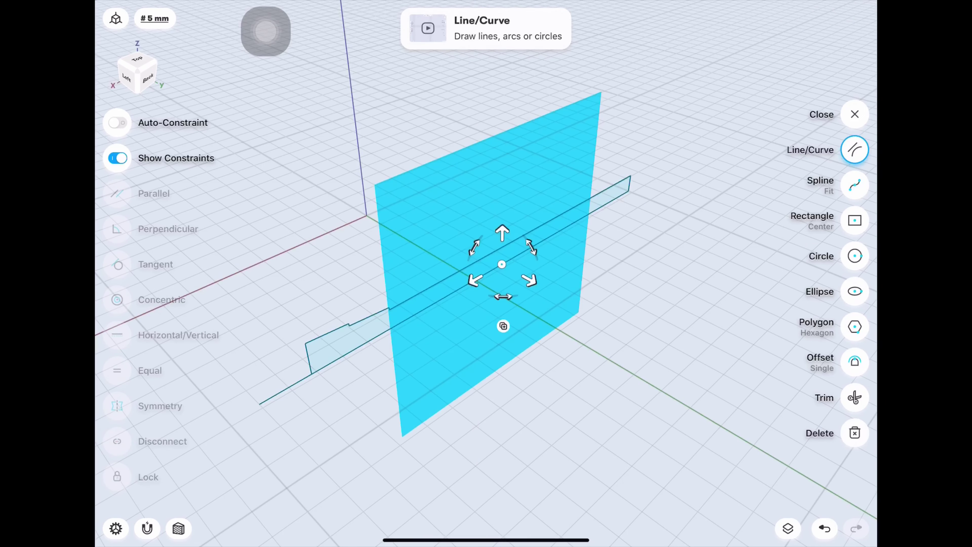
{"action": "left_click", "coordinate": [855, 114]}
{"action": "left_click", "coordinate": [788, 528]}
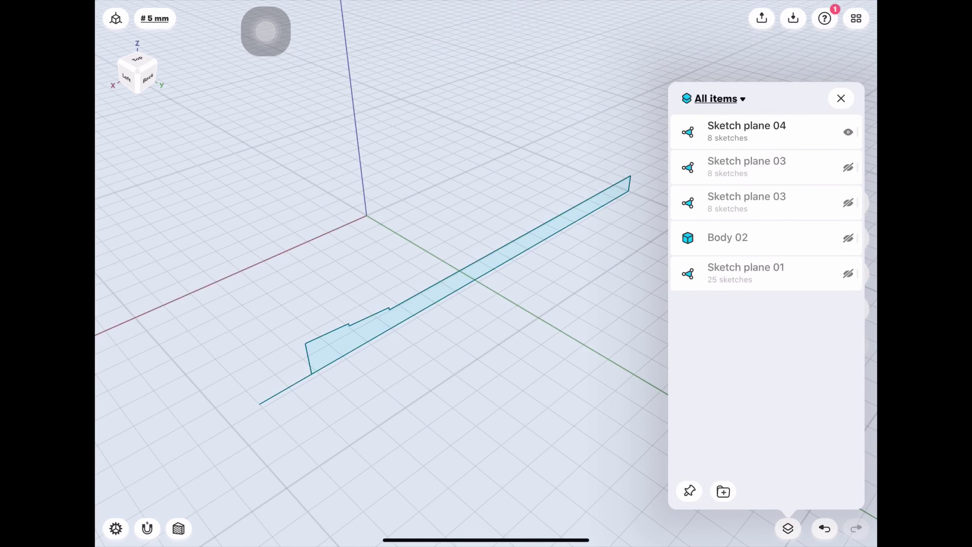
{"action": "left_click", "coordinate": [848, 238]}
{"action": "left_click", "coordinate": [841, 99]}
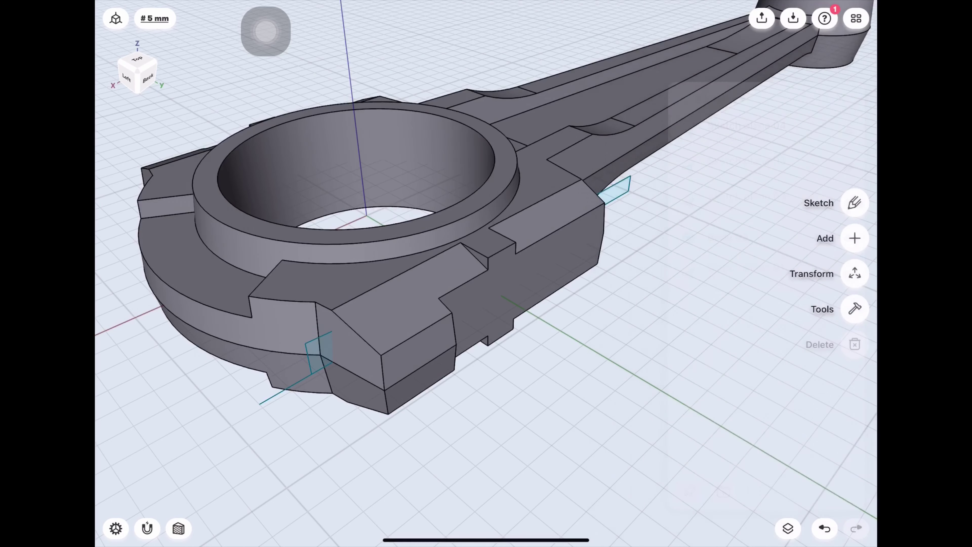
- Orbit around the rod, then hide the connecting rod body again
{"action": "mouse_move", "coordinate": [382, 344]}
{"action": "left_mouse_down"}
{"action": "mouse_move", "coordinate": [574, 326]}
{"action": "mouse_move", "coordinate": [555, 268]}
{"action": "mouse_move", "coordinate": [535, 291]}
{"action": "left_mouse_up"}
{"action": "left_click_drag", "start_coordinate": [459, 230], "coordinate": [383, 344]}
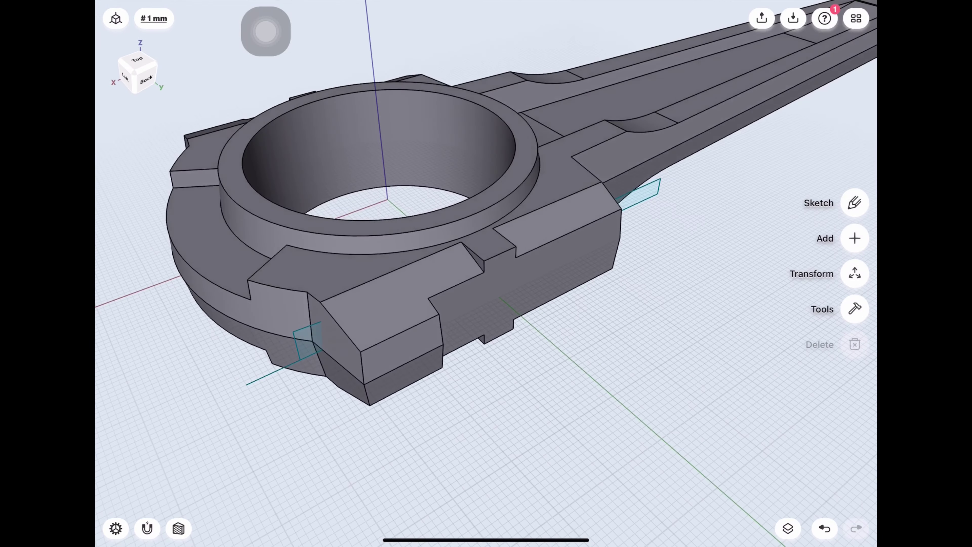
{"action": "scroll", "coordinate": [382, 249], "scroll_direction": "up", "scroll_amount": 3}
{"action": "left_click", "coordinate": [788, 528]}
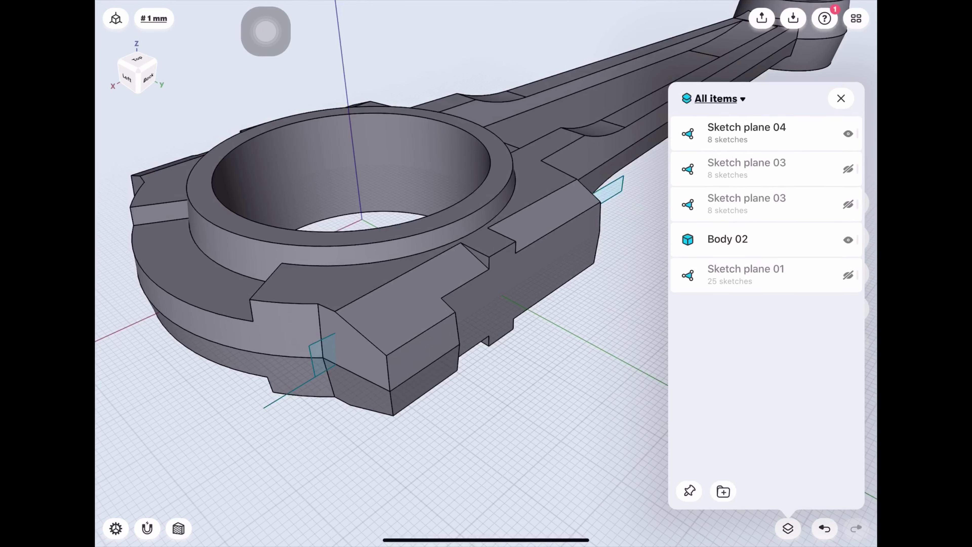
{"action": "left_click", "coordinate": [848, 238]}
{"action": "left_click", "coordinate": [841, 98]}
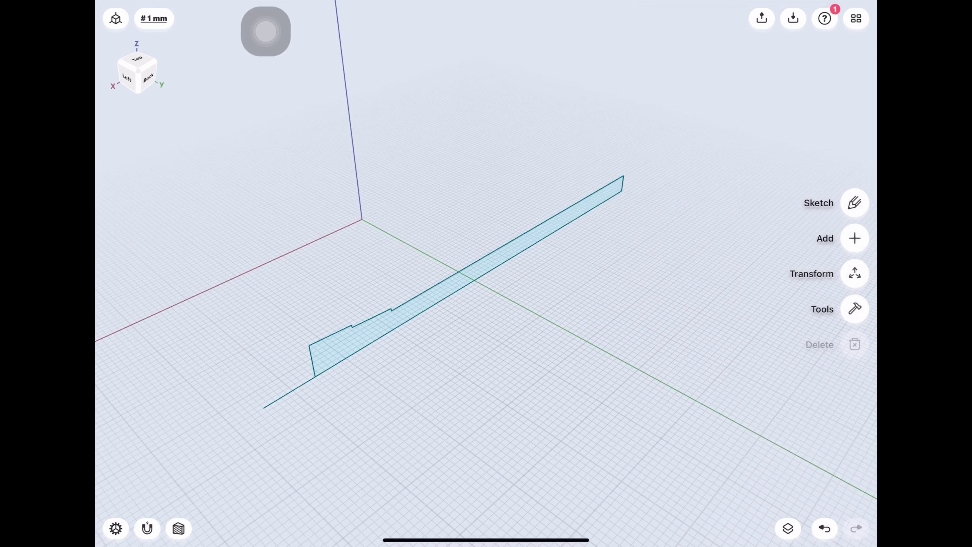
- Revolve the stepped bolt profile about its long edge into a round shaft
{"action": "left_click", "coordinate": [855, 308]}
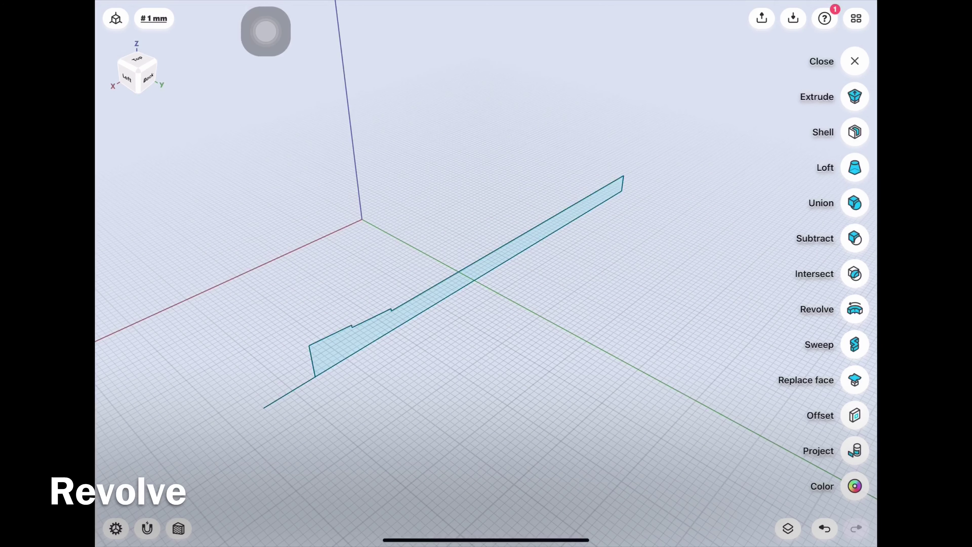
{"action": "left_click", "coordinate": [855, 308]}
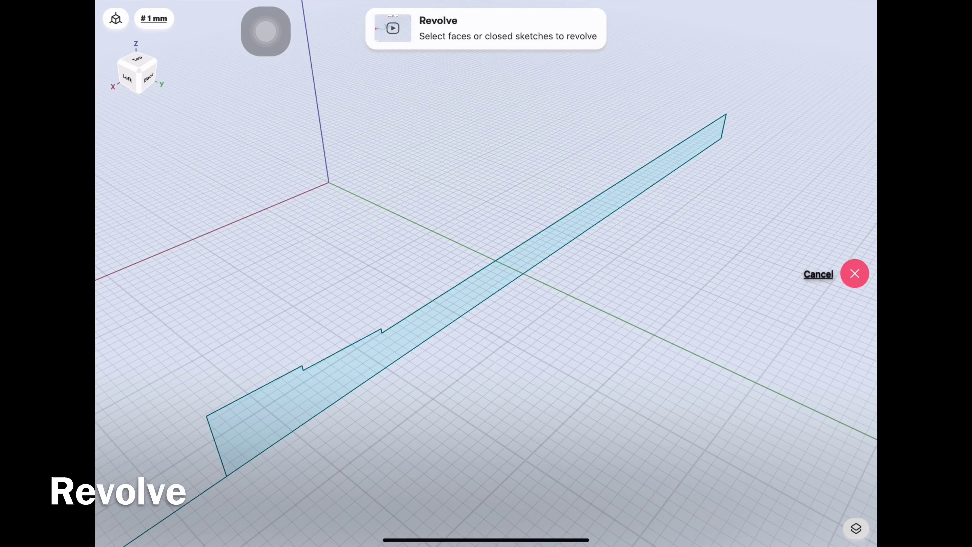
{"action": "left_click", "coordinate": [466, 295]}
{"action": "left_click", "coordinate": [855, 256]}
{"action": "left_click", "coordinate": [497, 257]}
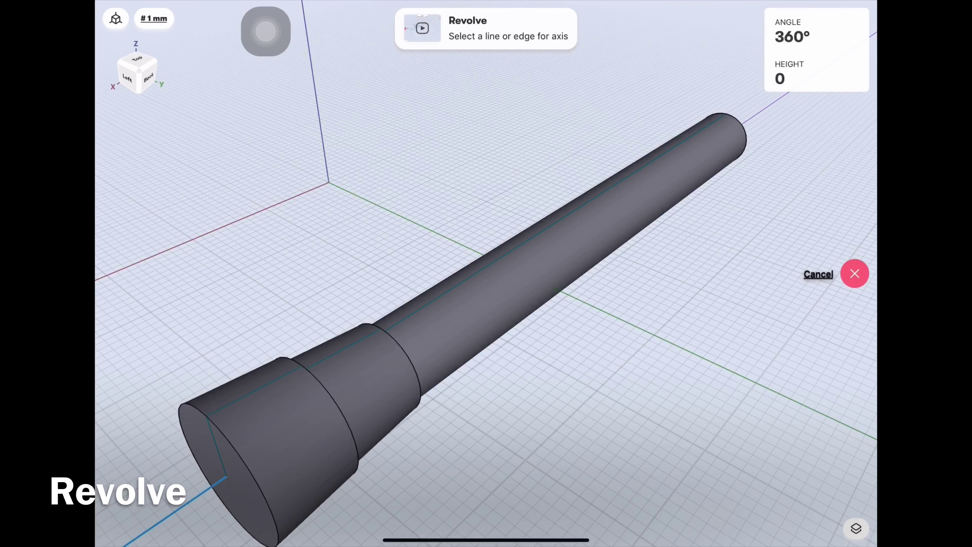
{"action": "left_click", "coordinate": [855, 255]}
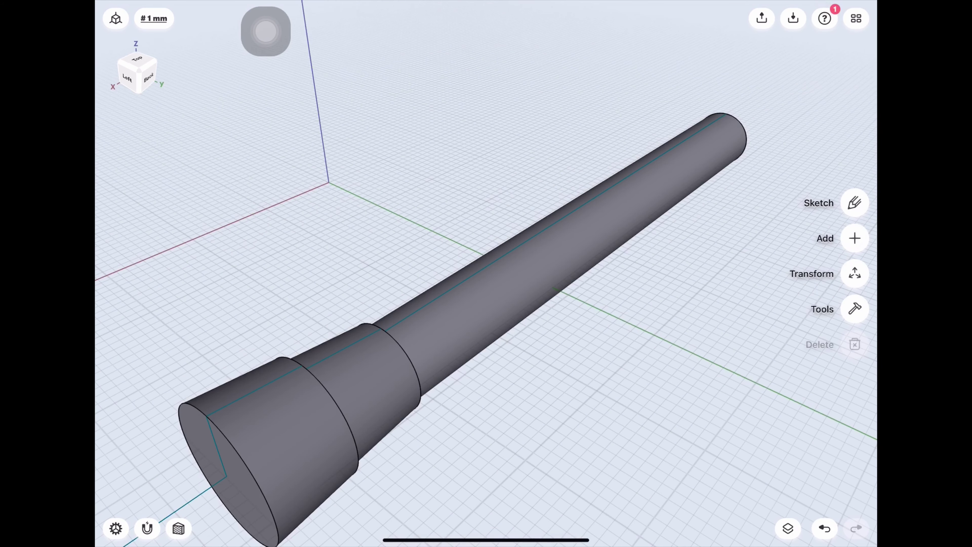
{"action": "scroll", "coordinate": [486, 268], "scroll_direction": "down", "scroll_amount": 5}
- Show Sketch plane 03, hide the connecting rod body, and zoom onto the bolt shaft
{"action": "left_click", "coordinate": [788, 529]}
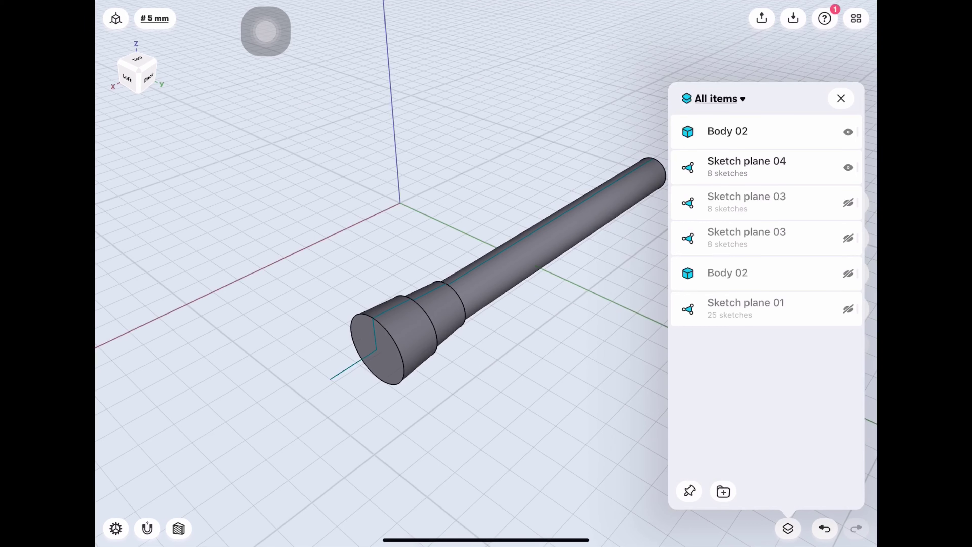
{"action": "left_click", "coordinate": [848, 274]}
{"action": "left_click", "coordinate": [841, 99]}
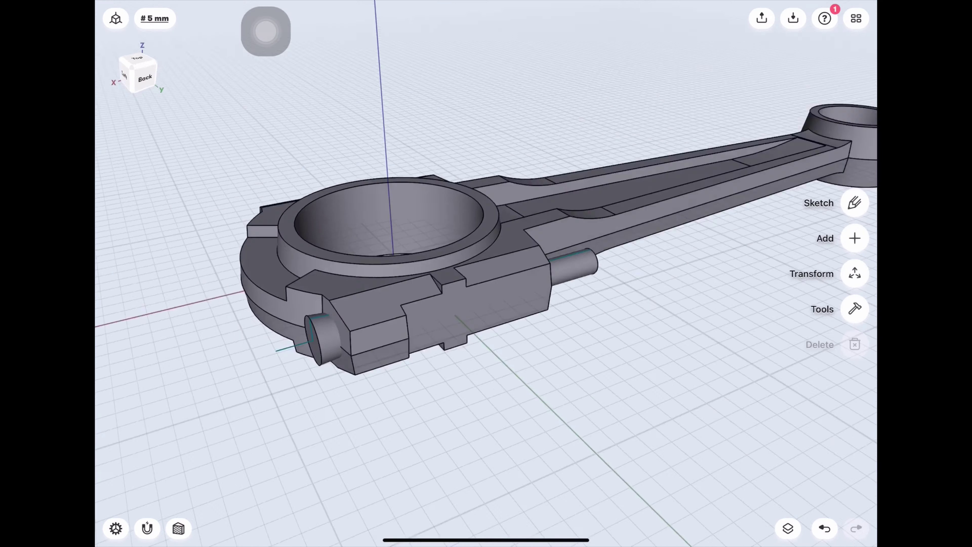
{"action": "mouse_move", "coordinate": [486, 344]}
{"action": "left_mouse_down"}
{"action": "mouse_move", "coordinate": [486, 287]}
{"action": "mouse_move", "coordinate": [383, 287]}
{"action": "mouse_move", "coordinate": [421, 364]}
{"action": "mouse_move", "coordinate": [479, 356]}
{"action": "left_mouse_up"}
{"action": "left_click", "coordinate": [788, 528]}
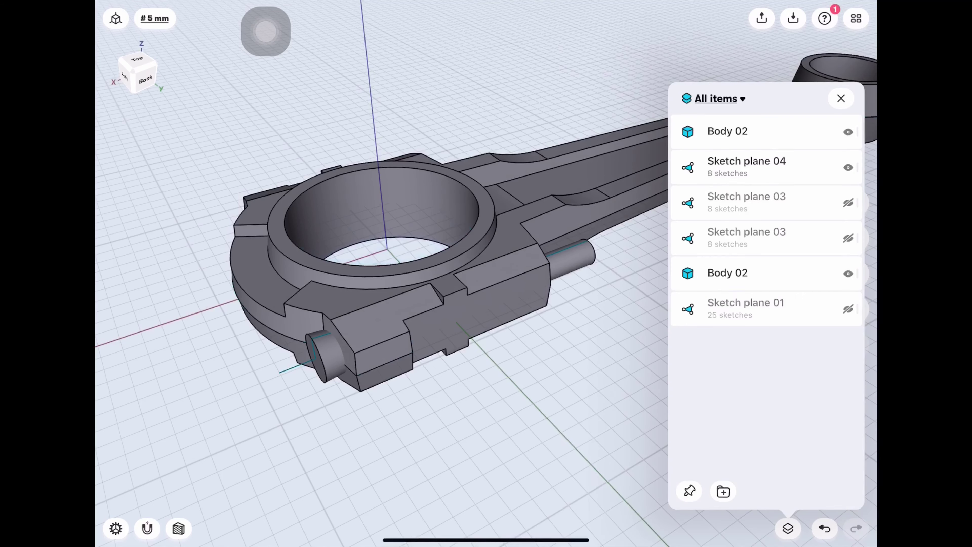
{"action": "left_click", "coordinate": [848, 203]}
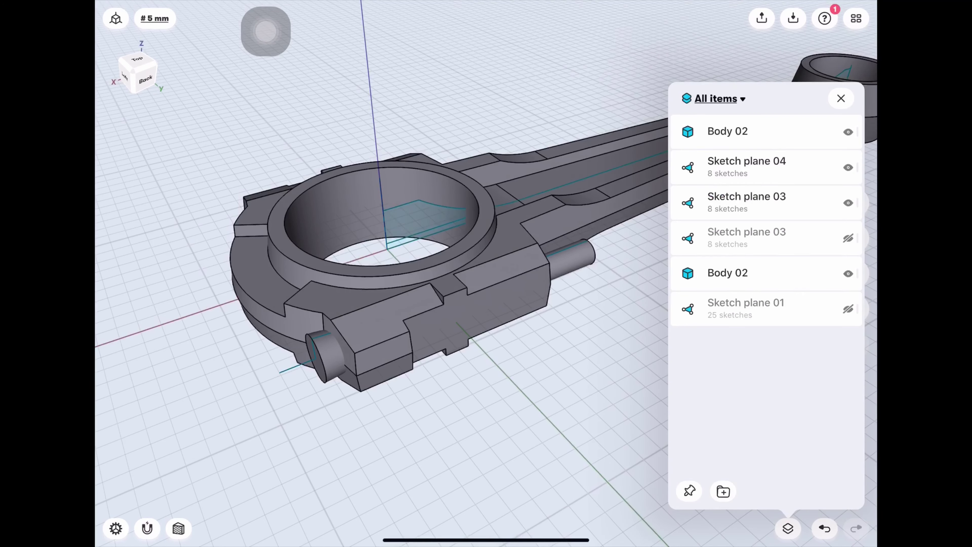
{"action": "left_click", "coordinate": [847, 273]}
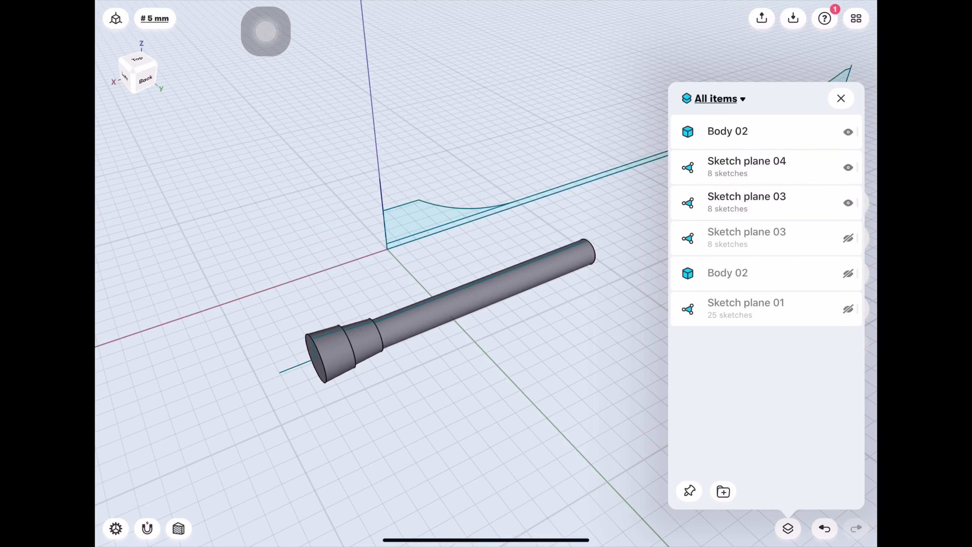
{"action": "left_click", "coordinate": [497, 440]}
{"action": "left_click_drag", "start_coordinate": [498, 422], "coordinate": [543, 405]}
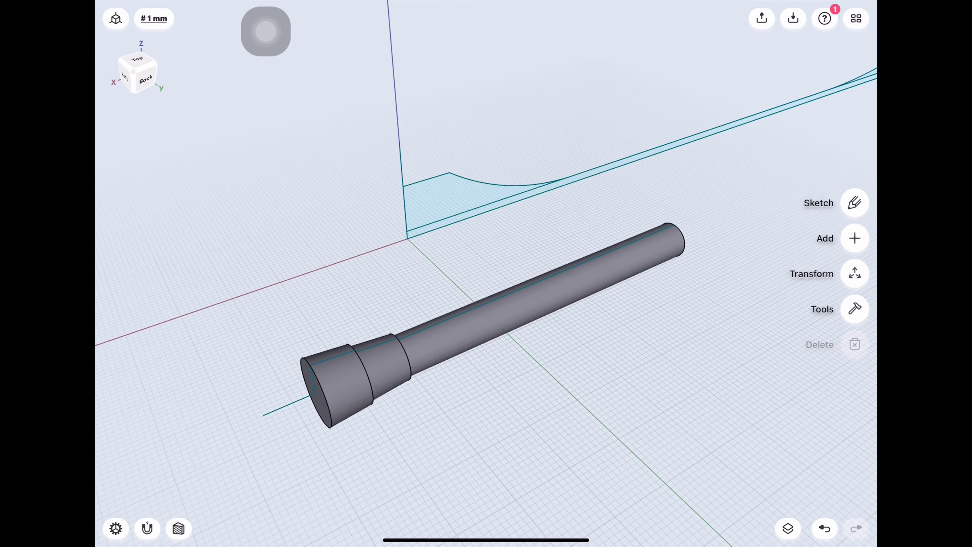
- Mirror a copy of the bolt shaft across the sketch plane
{"action": "left_click", "coordinate": [855, 309]}
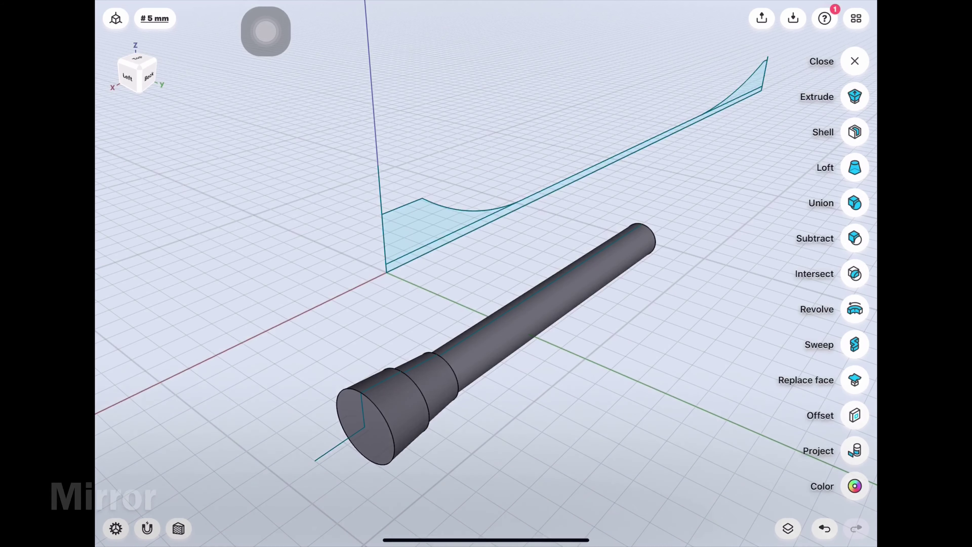
{"action": "left_click", "coordinate": [855, 61]}
{"action": "left_click", "coordinate": [855, 273]}
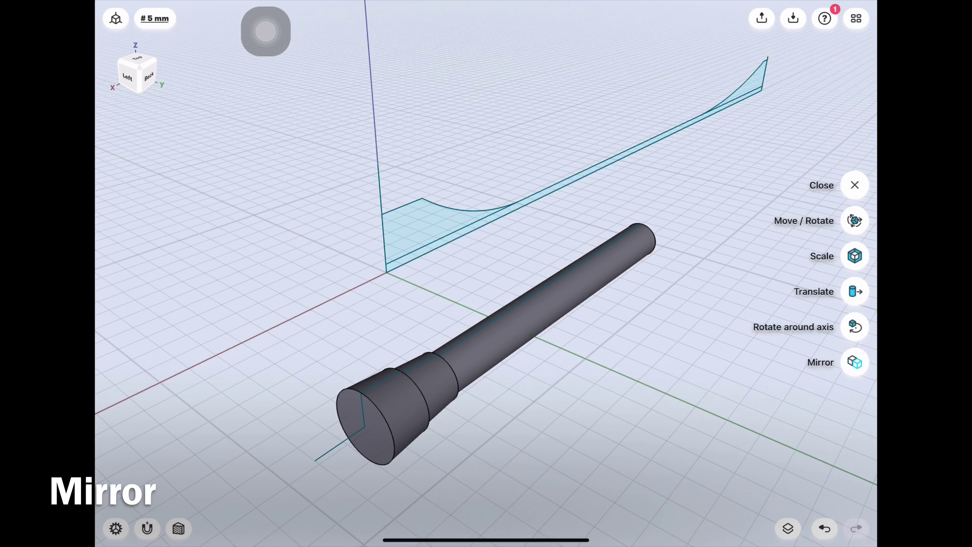
{"action": "left_click", "coordinate": [855, 361]}
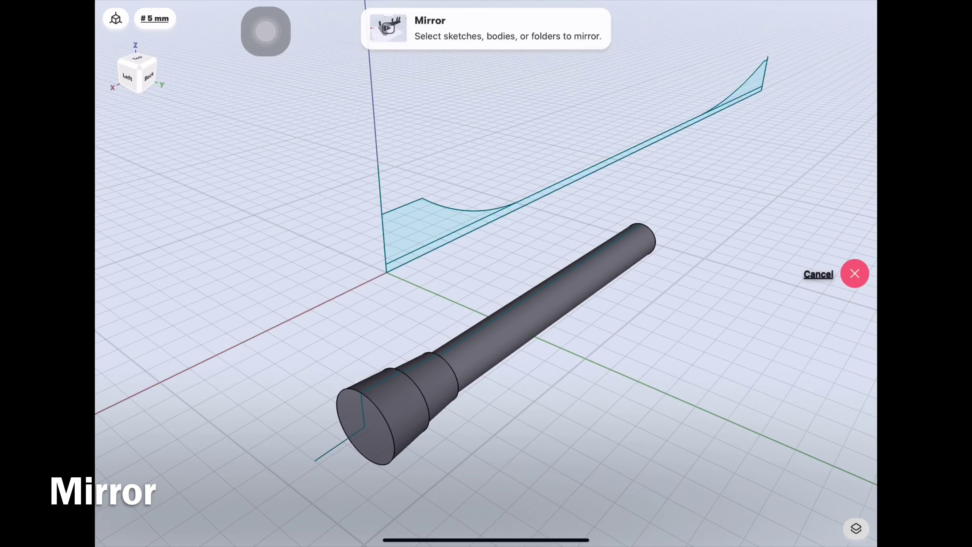
{"action": "left_click", "coordinate": [536, 310]}
{"action": "left_click", "coordinate": [854, 256]}
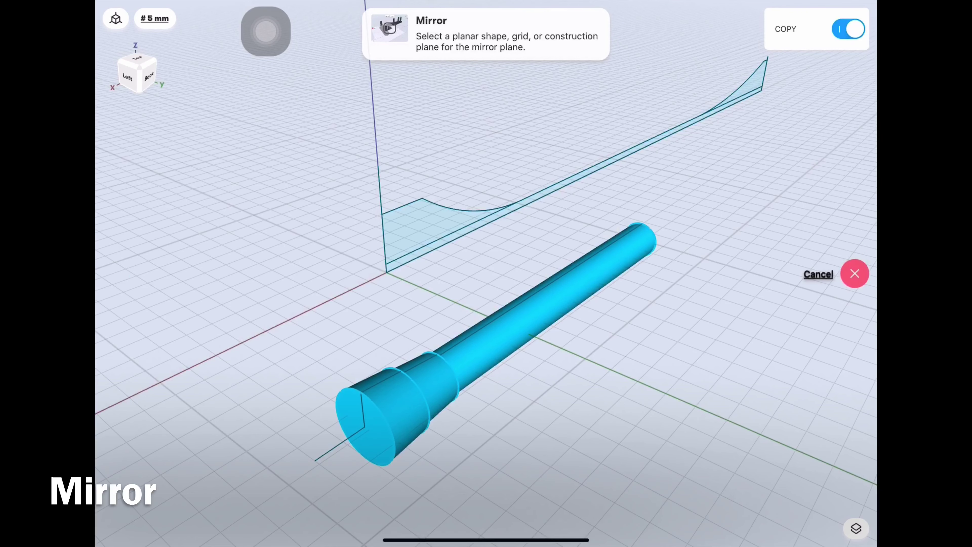
{"action": "left_click", "coordinate": [421, 233]}
{"action": "left_click", "coordinate": [854, 255]}
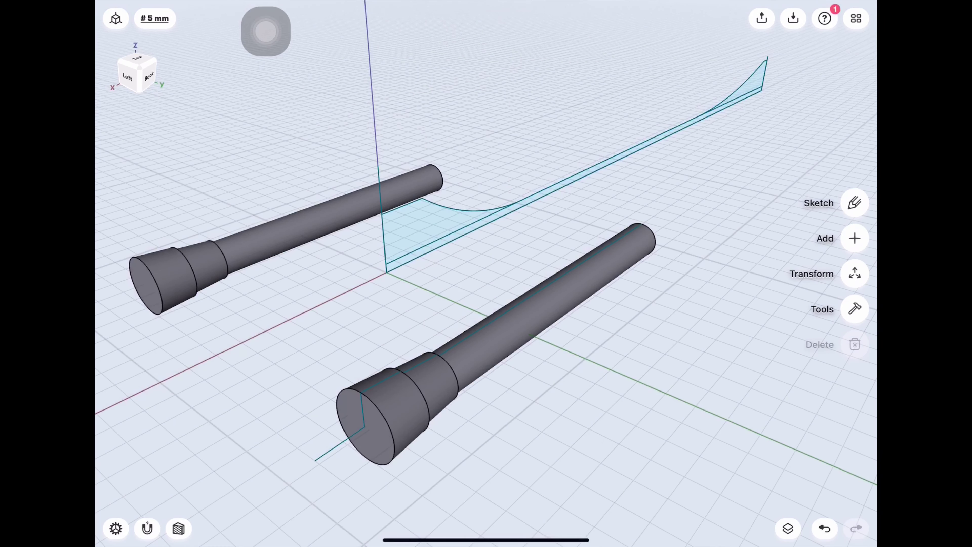
- Hide Sketch plane 04 and Sketch plane 03
{"action": "left_click", "coordinate": [788, 529]}
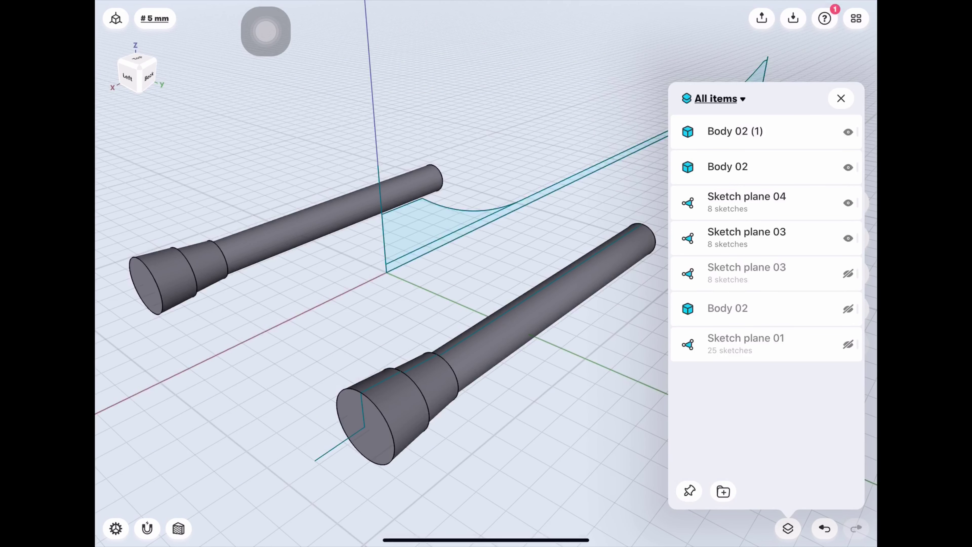
{"action": "left_click", "coordinate": [848, 202]}
{"action": "left_click", "coordinate": [848, 238]}
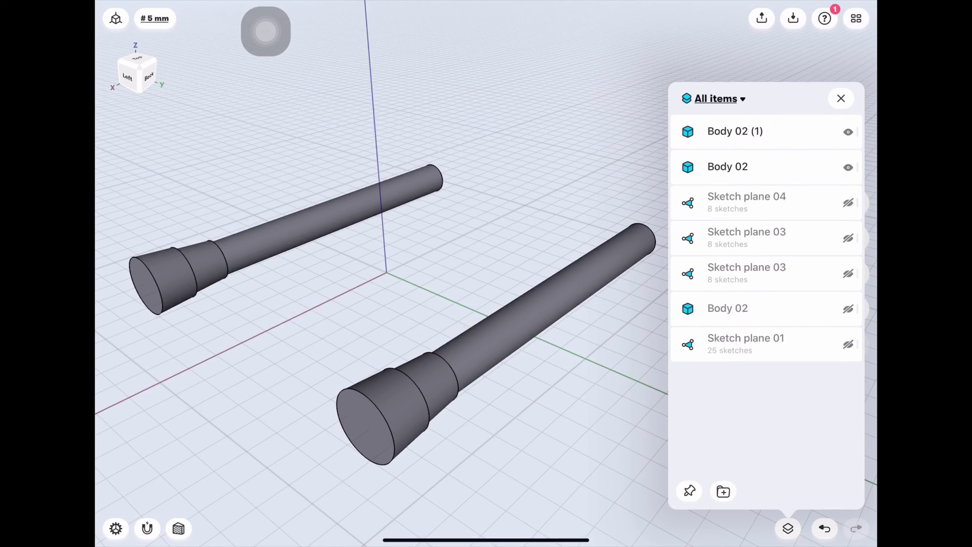
- Unhide the connecting rod body and orbit to check both bolts through the big-end bosses
{"action": "left_click", "coordinate": [848, 308]}
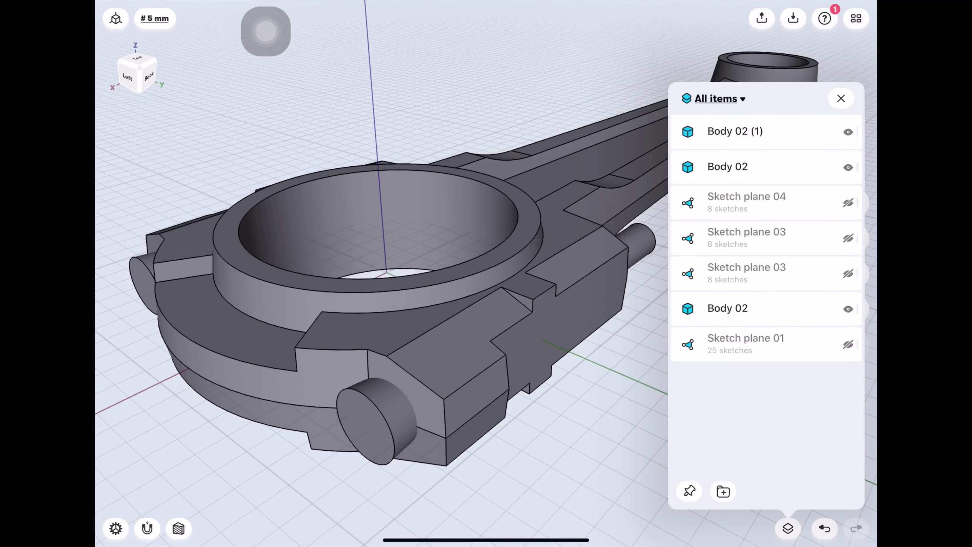
{"action": "left_click", "coordinate": [841, 99]}
{"action": "scroll", "coordinate": [478, 268], "scroll_direction": "down", "scroll_amount": 3}
{"action": "mouse_move", "coordinate": [479, 268]}
{"action": "left_mouse_down"}
{"action": "mouse_move", "coordinate": [421, 191]}
{"action": "mouse_move", "coordinate": [478, 268]}
{"action": "mouse_move", "coordinate": [478, 345]}
{"action": "mouse_move", "coordinate": [479, 191]}
{"action": "mouse_move", "coordinate": [440, 288]}
{"action": "left_mouse_up"}
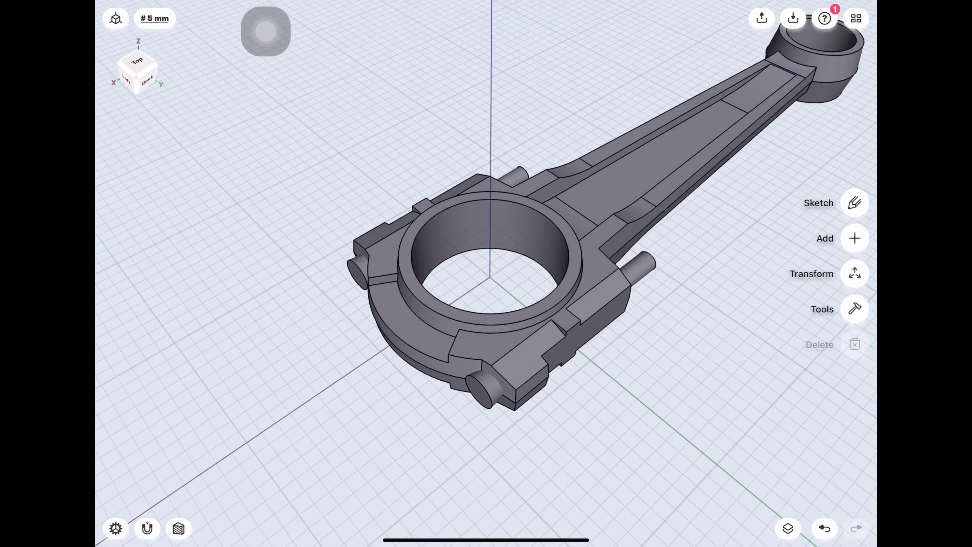
{"action": "scroll", "coordinate": [478, 268], "scroll_direction": "up", "scroll_amount": 1}
{"action": "scroll", "coordinate": [478, 268], "scroll_direction": "up", "scroll_amount": 1}
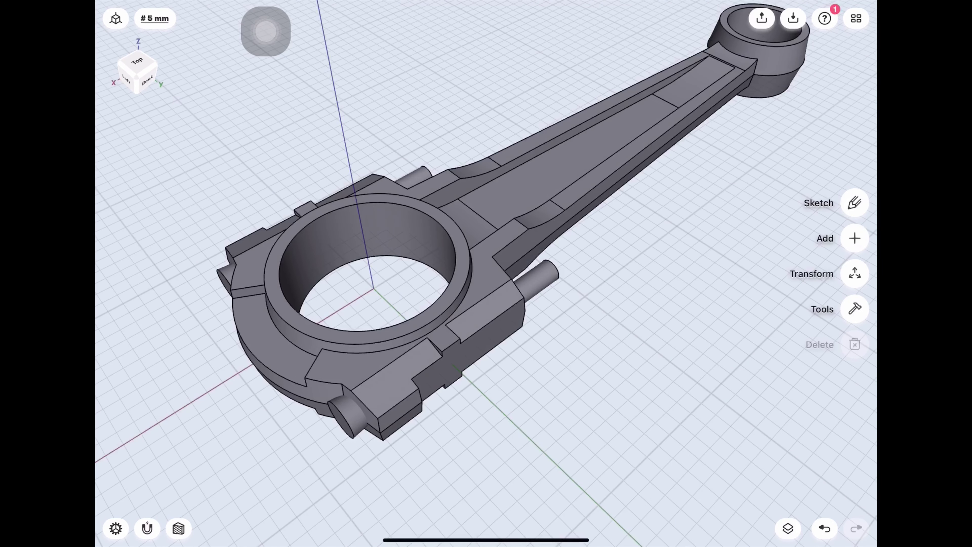
{"action": "scroll", "coordinate": [478, 268], "scroll_direction": "down", "scroll_amount": 1}
{"action": "scroll", "coordinate": [479, 268], "scroll_direction": "down", "scroll_amount": 1}
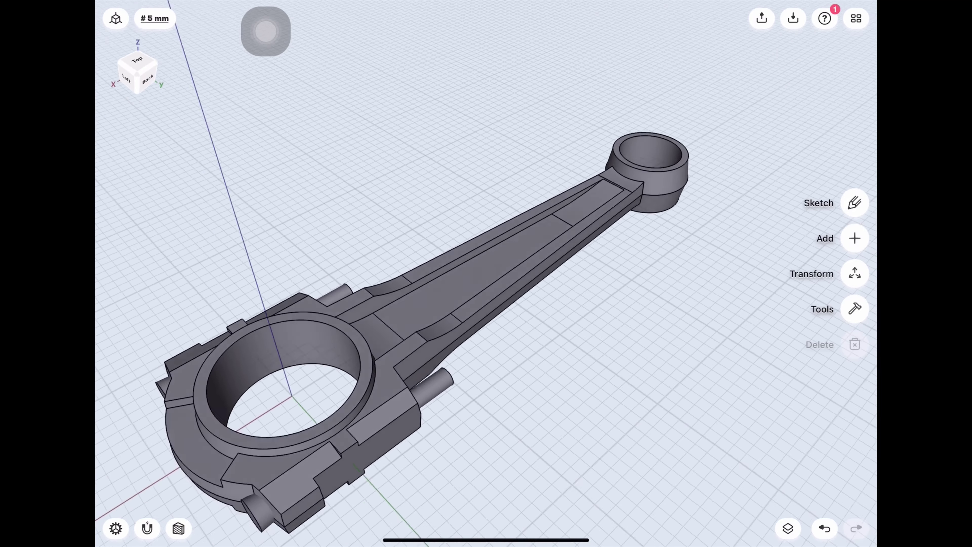
{"action": "scroll", "coordinate": [478, 268], "scroll_direction": "down", "scroll_amount": 1}
{"action": "left_click", "coordinate": [855, 309]}
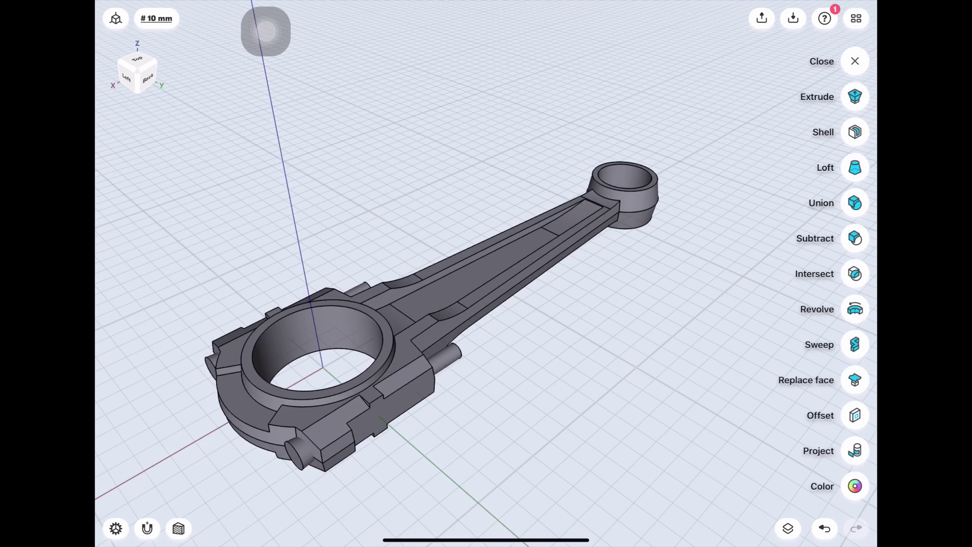
{"action": "left_click", "coordinate": [856, 238]}
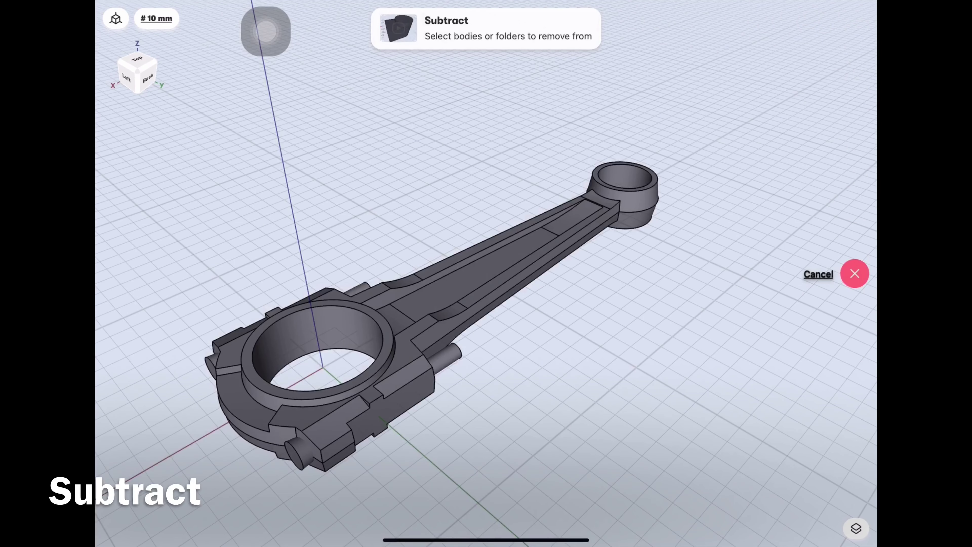
{"action": "left_click", "coordinate": [478, 269]}
{"action": "left_click", "coordinate": [854, 255]}
{"action": "left_click", "coordinate": [445, 356]}
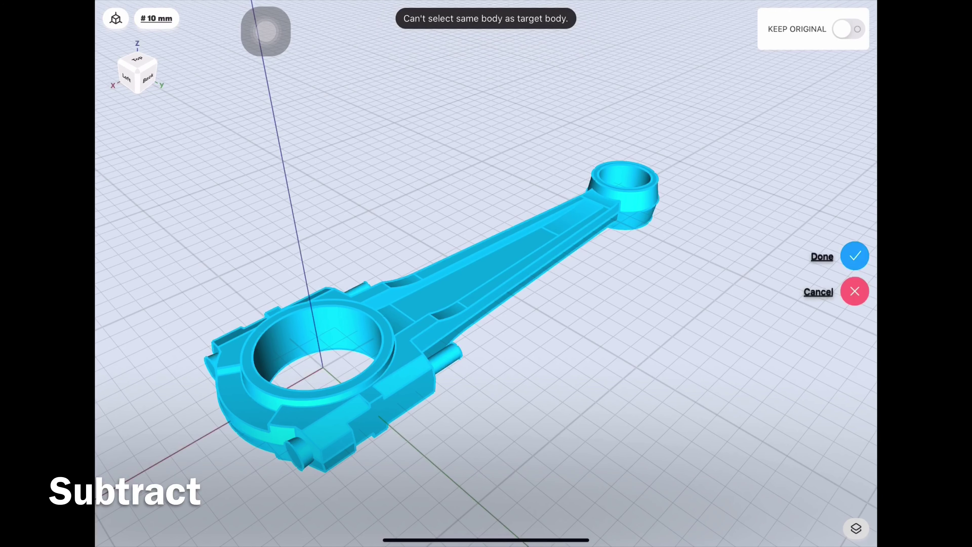
{"action": "left_click", "coordinate": [854, 291]}
{"action": "mouse_move", "coordinate": [486, 268]}
{"action": "left_mouse_down"}
{"action": "mouse_move", "coordinate": [486, 383]}
{"action": "mouse_move", "coordinate": [486, 230]}
{"action": "left_mouse_up"}
{"action": "left_click", "coordinate": [855, 203]}
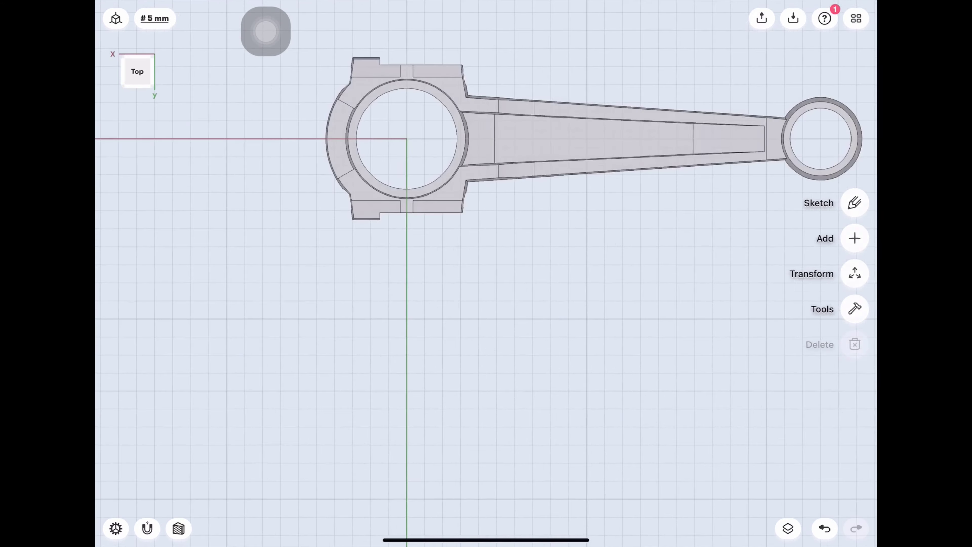
- Check the rod's cross-section from the top in Section View, then close the sketch
{"action": "left_click", "coordinate": [178, 528]}
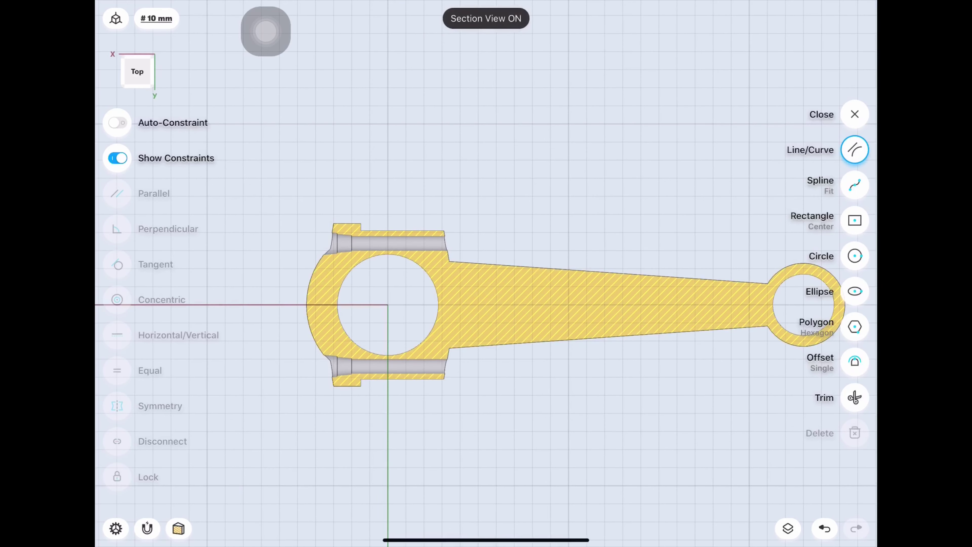
{"action": "scroll", "coordinate": [417, 290], "scroll_direction": "up", "scroll_amount": 2}
{"action": "scroll", "coordinate": [418, 290], "scroll_direction": "up", "scroll_amount": 2}
{"action": "scroll", "coordinate": [417, 291], "scroll_direction": "up", "scroll_amount": 2}
{"action": "scroll", "coordinate": [415, 305], "scroll_direction": "left", "scroll_amount": 3}
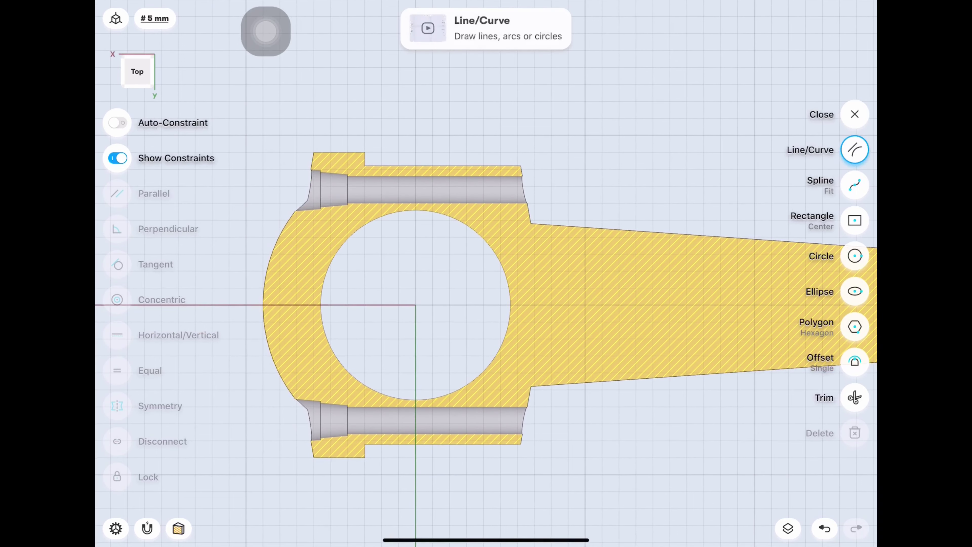
{"action": "left_click", "coordinate": [178, 528]}
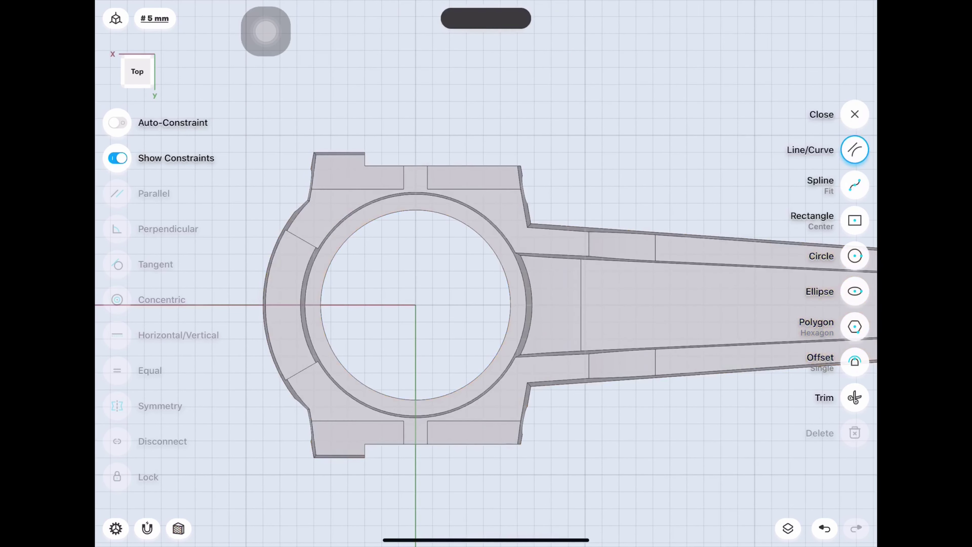
{"action": "left_click", "coordinate": [855, 114]}
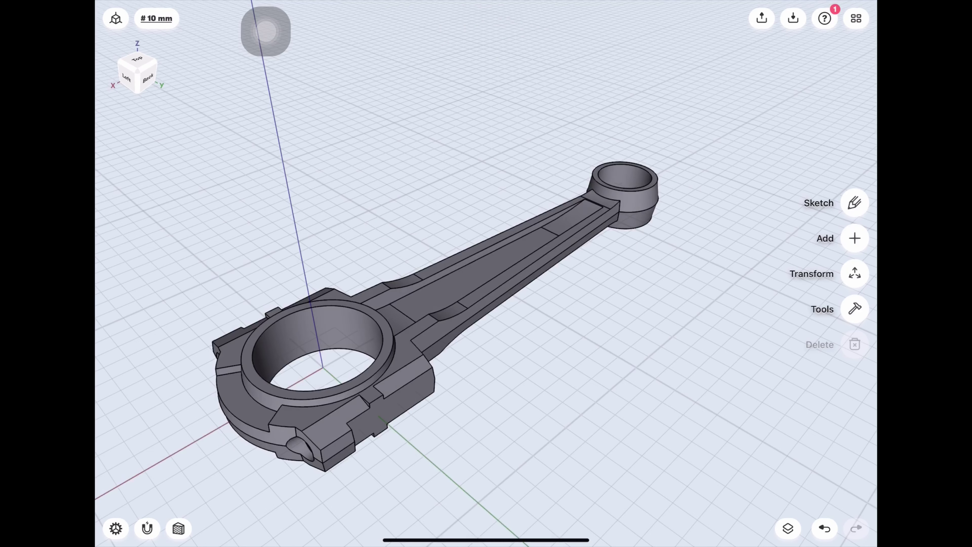
- View the rod from the back with Section View briefly on, then off
{"action": "left_click", "coordinate": [147, 79]}
{"action": "left_click", "coordinate": [179, 528]}
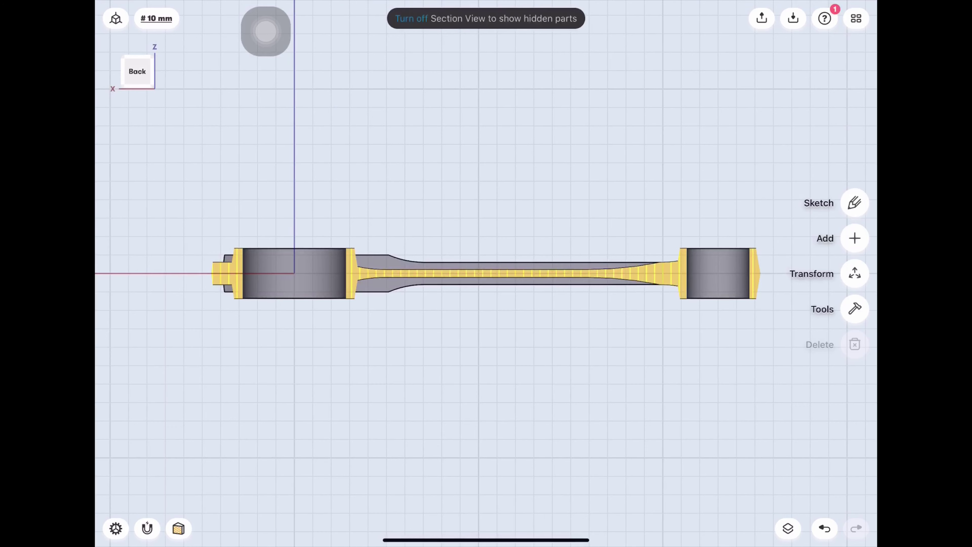
{"action": "left_click", "coordinate": [179, 528]}
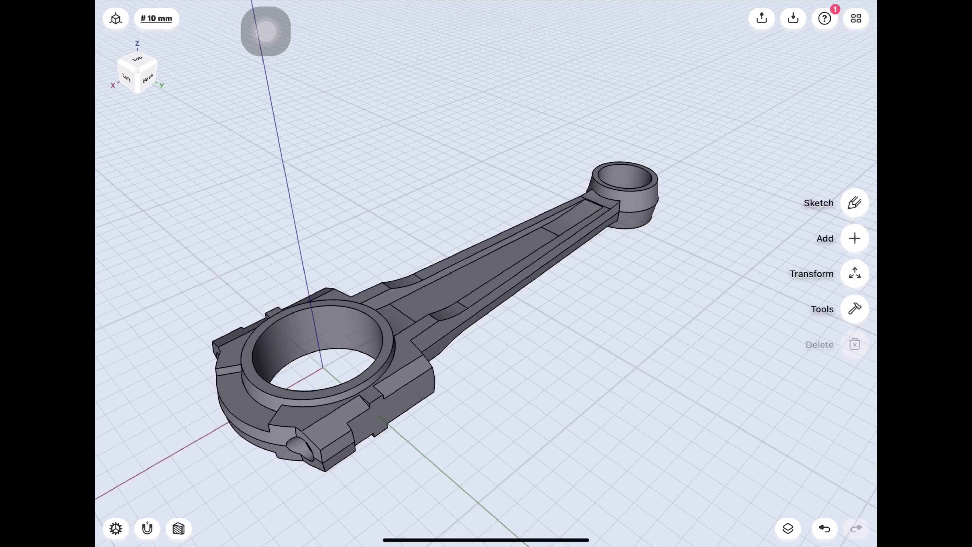
{"action": "scroll", "coordinate": [585, 314], "scroll_direction": "down", "scroll_amount": 3}
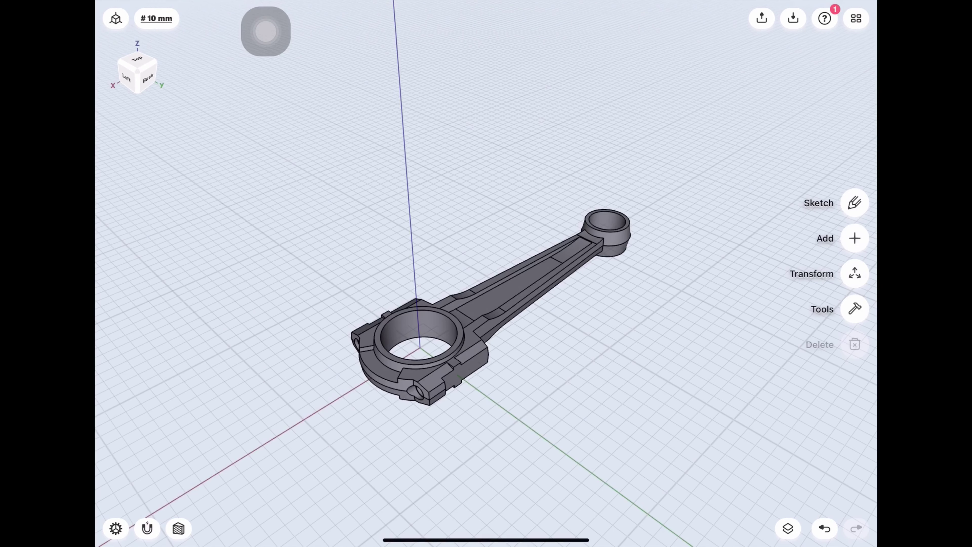
- Fillet the small end's top and bottom outer edges at 2 mm
{"action": "mouse_move", "coordinate": [486, 345]}
{"action": "left_mouse_down"}
{"action": "mouse_move", "coordinate": [544, 307]}
{"action": "mouse_move", "coordinate": [574, 264]}
{"action": "left_mouse_up"}
{"action": "left_click_drag", "start_coordinate": [498, 268], "coordinate": [490, 345]}
{"action": "scroll", "coordinate": [459, 291], "scroll_direction": "up", "scroll_amount": 3}
{"action": "scroll", "coordinate": [528, 246], "scroll_direction": "up", "scroll_amount": 3}
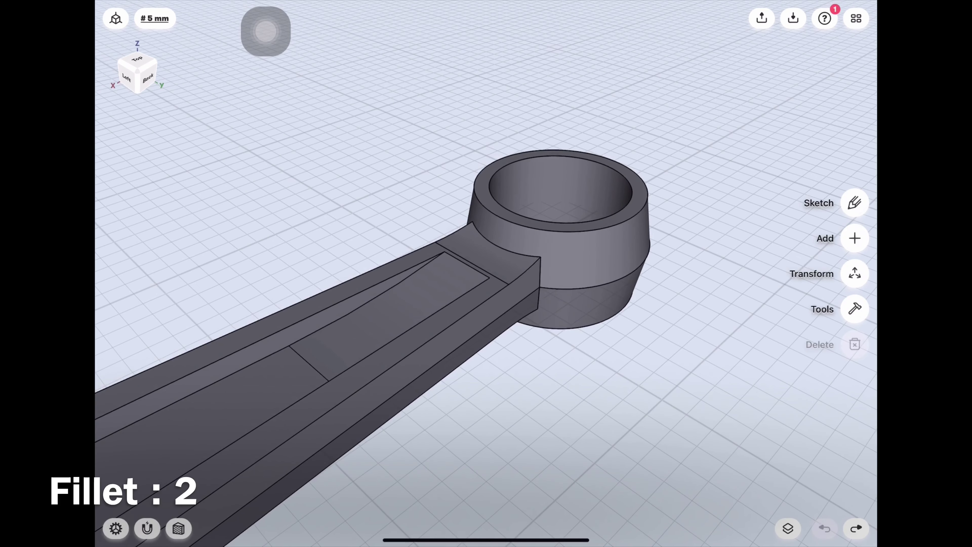
{"action": "left_click", "coordinate": [631, 215]}
{"action": "left_click", "coordinate": [614, 311]}
{"action": "type", "text": "2"}
{"action": "key", "text": "Return"}
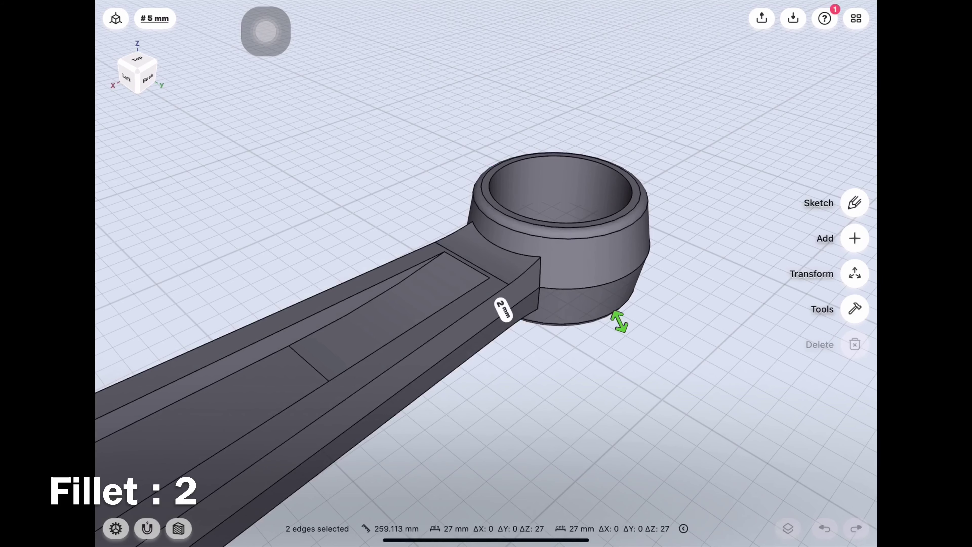
- Round three long rib edges along the beam with a 2 mm fillet
{"action": "mouse_move", "coordinate": [503, 309]}
{"action": "middle_mouse_down"}
{"action": "mouse_move", "coordinate": [534, 282]}
{"action": "mouse_move", "coordinate": [634, 252]}
{"action": "mouse_move", "coordinate": [687, 215]}
{"action": "middle_mouse_up"}
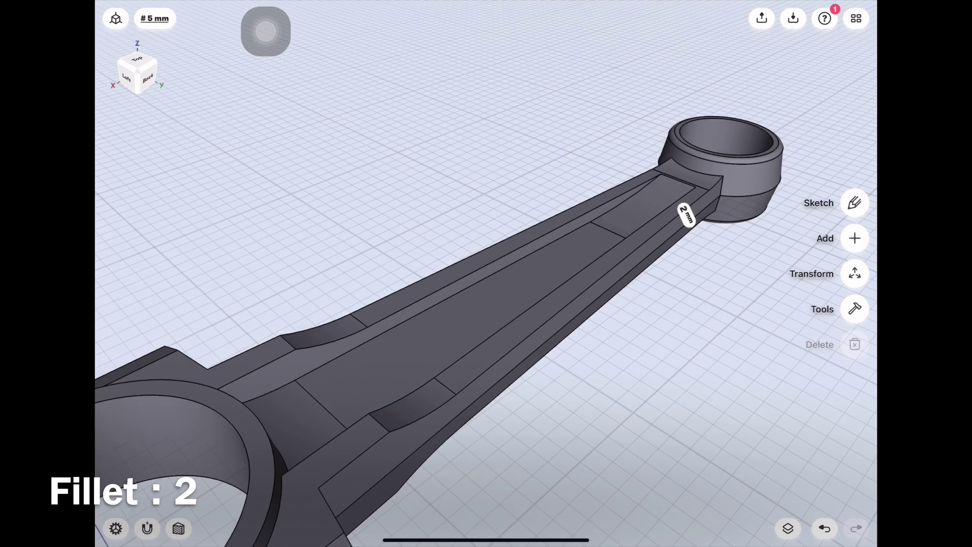
{"action": "left_click", "coordinate": [445, 297]}
{"action": "mouse_move", "coordinate": [444, 297]}
{"action": "middle_mouse_down"}
{"action": "mouse_move", "coordinate": [510, 373]}
{"action": "mouse_move", "coordinate": [529, 354]}
{"action": "middle_mouse_up"}
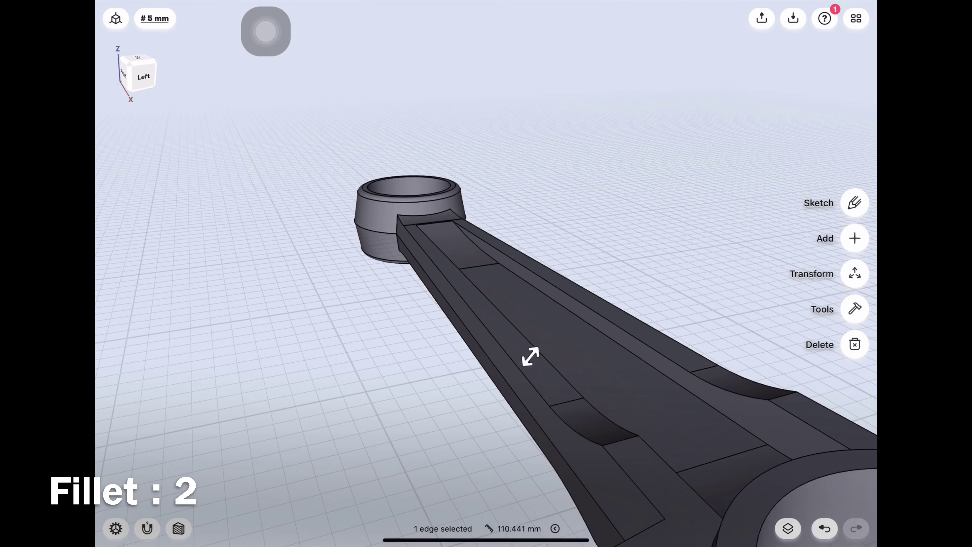
{"action": "left_click", "coordinate": [609, 337]}
{"action": "mouse_move", "coordinate": [609, 337]}
{"action": "middle_mouse_down"}
{"action": "mouse_move", "coordinate": [542, 474]}
{"action": "mouse_move", "coordinate": [498, 529]}
{"action": "middle_mouse_up"}
{"action": "left_click", "coordinate": [521, 384]}
{"action": "mouse_move", "coordinate": [521, 384]}
{"action": "middle_mouse_down"}
{"action": "mouse_move", "coordinate": [534, 304]}
{"action": "mouse_move", "coordinate": [454, 370]}
{"action": "middle_mouse_up"}
{"action": "left_click_drag", "start_coordinate": [595, 417], "coordinate": [592, 412]}
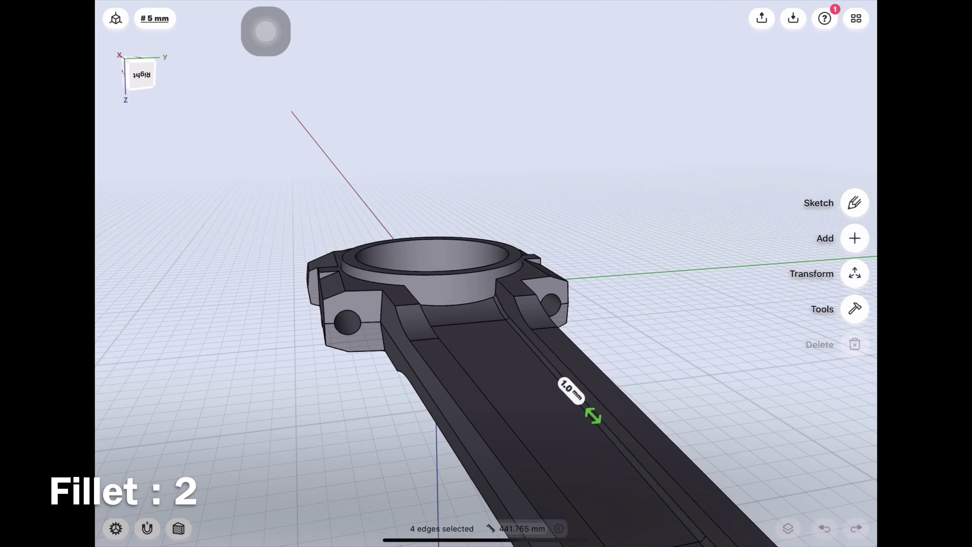
- Orbit back to an isometric view of the whole filleted rod
{"action": "middle_click_drag", "start_coordinate": [592, 413], "coordinate": [651, 412]}
{"action": "mouse_move", "coordinate": [486, 345]}
{"action": "middle_mouse_down"}
{"action": "mouse_move", "coordinate": [478, 314]}
{"action": "mouse_move", "coordinate": [375, 261]}
{"action": "middle_mouse_up"}
{"action": "scroll", "coordinate": [486, 273], "scroll_direction": "up", "scroll_amount": 2}
{"action": "mouse_move", "coordinate": [487, 274]}
{"action": "middle_mouse_down"}
{"action": "mouse_move", "coordinate": [421, 230]}
{"action": "mouse_move", "coordinate": [383, 307]}
{"action": "middle_mouse_up"}
{"action": "scroll", "coordinate": [486, 273], "scroll_direction": "down", "scroll_amount": 5}
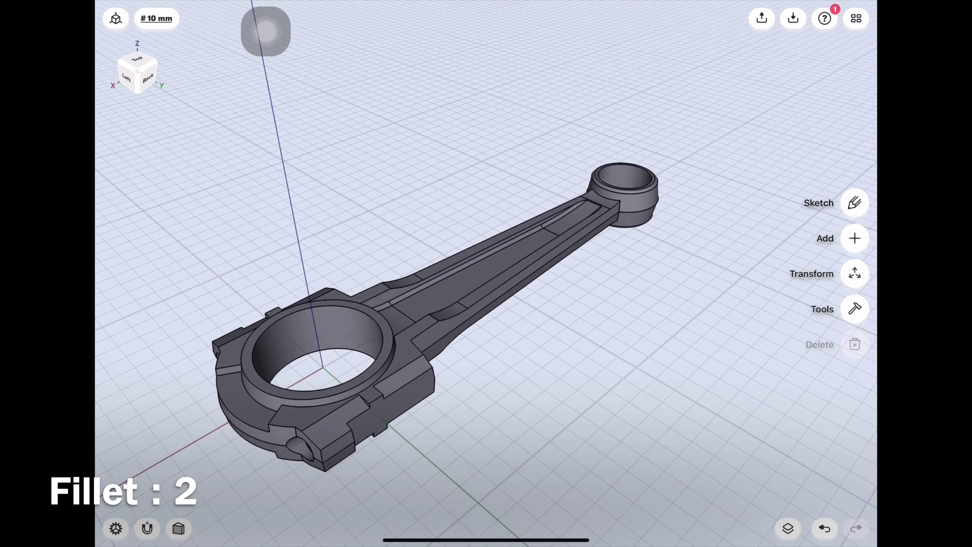
{"action": "scroll", "coordinate": [486, 273], "scroll_direction": "up", "scroll_amount": 3}
{"action": "middle_click_drag", "start_coordinate": [486, 274], "coordinate": [497, 269]}
{"action": "scroll", "coordinate": [347, 317], "scroll_direction": "up", "scroll_amount": 3}
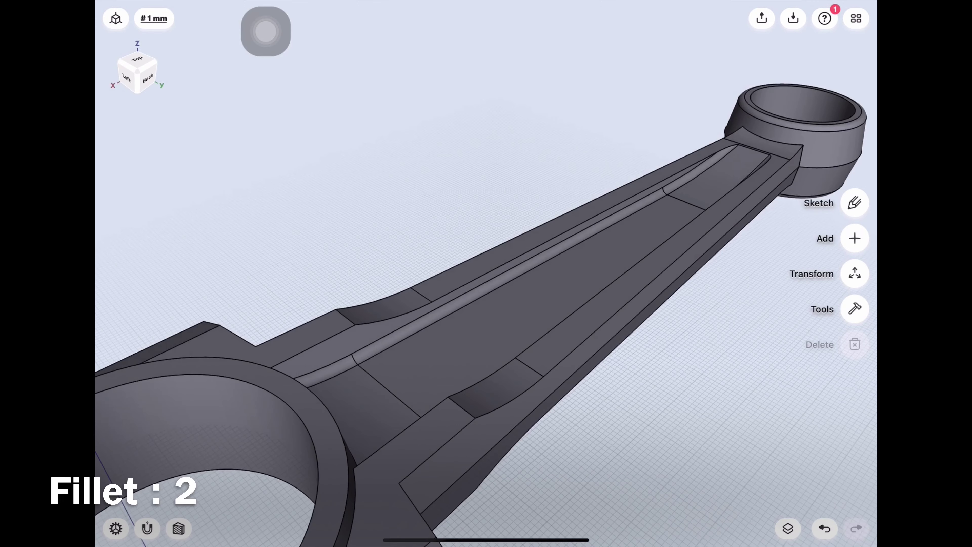
- Round the two rib-end edges near the big end with a 2 mm fillet
{"action": "left_click", "coordinate": [347, 318]}
{"action": "left_click", "coordinate": [461, 406]}
{"action": "mouse_move", "coordinate": [461, 407]}
{"action": "middle_mouse_down"}
{"action": "mouse_move", "coordinate": [421, 337]}
{"action": "mouse_move", "coordinate": [417, 404]}
{"action": "middle_mouse_up"}
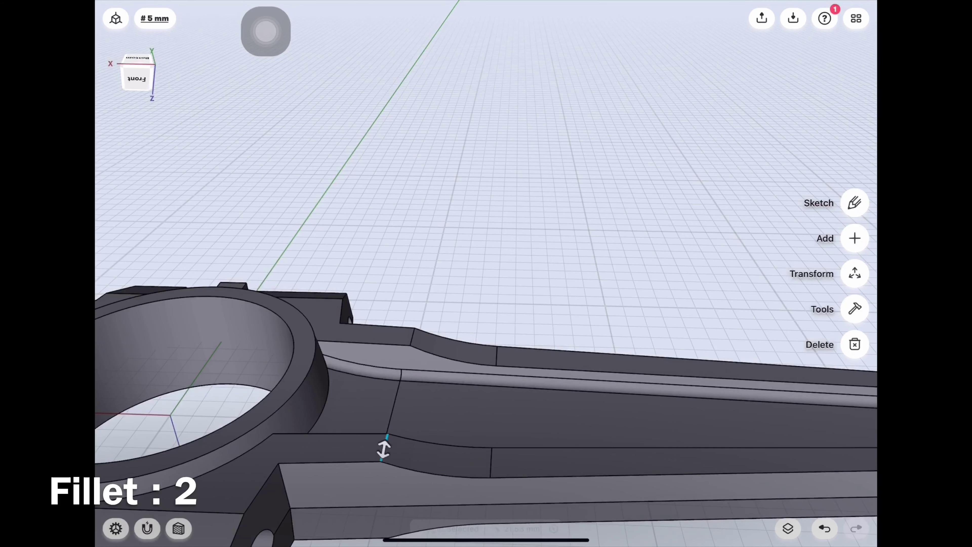
{"action": "left_click_drag", "start_coordinate": [412, 334], "coordinate": [412, 337]}
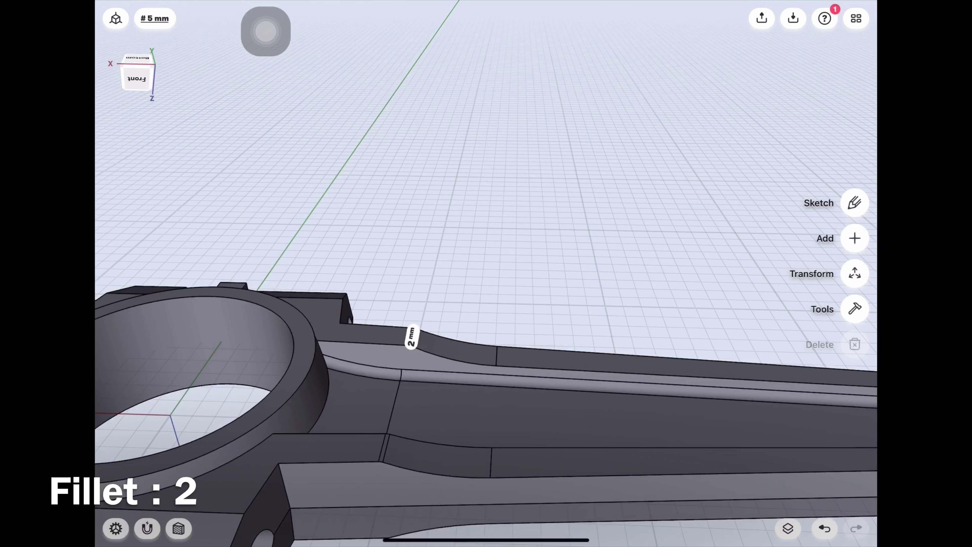
{"action": "middle_click_drag", "start_coordinate": [486, 268], "coordinate": [329, 234]}
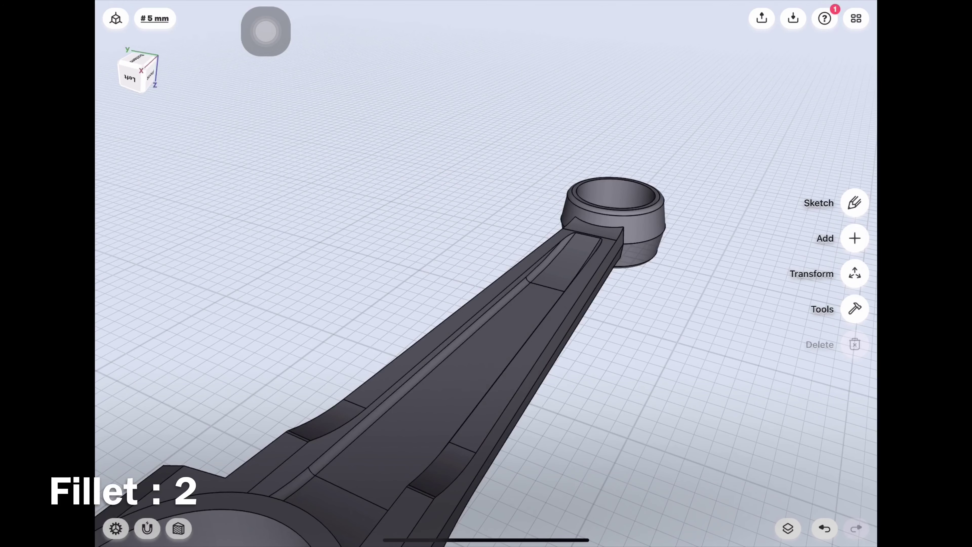
{"action": "scroll", "coordinate": [640, 222], "scroll_direction": "up", "scroll_amount": 5}
{"action": "scroll", "coordinate": [639, 222], "scroll_direction": "up", "scroll_amount": 3}
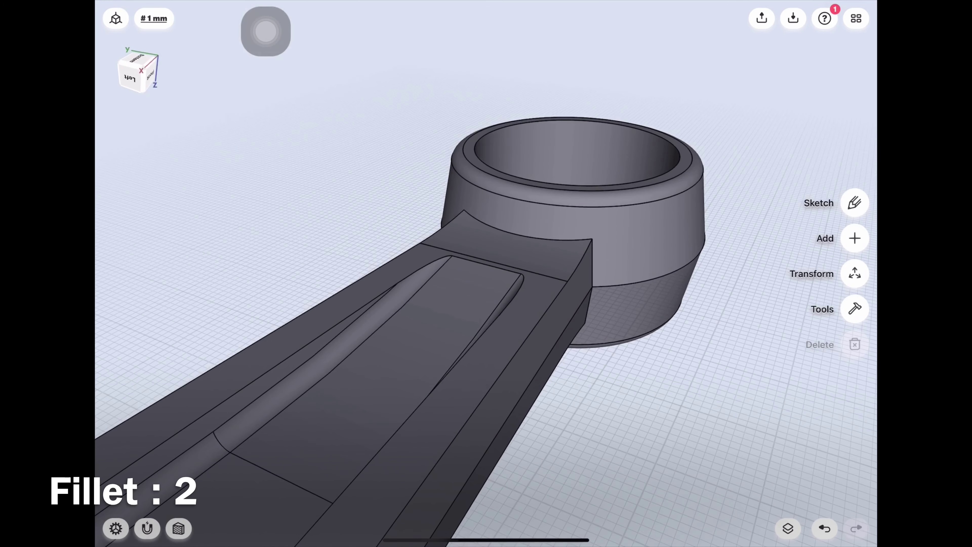
- Fillet six side and top beam edges toward the small end at 2 mm
{"action": "left_click", "coordinate": [576, 267]}
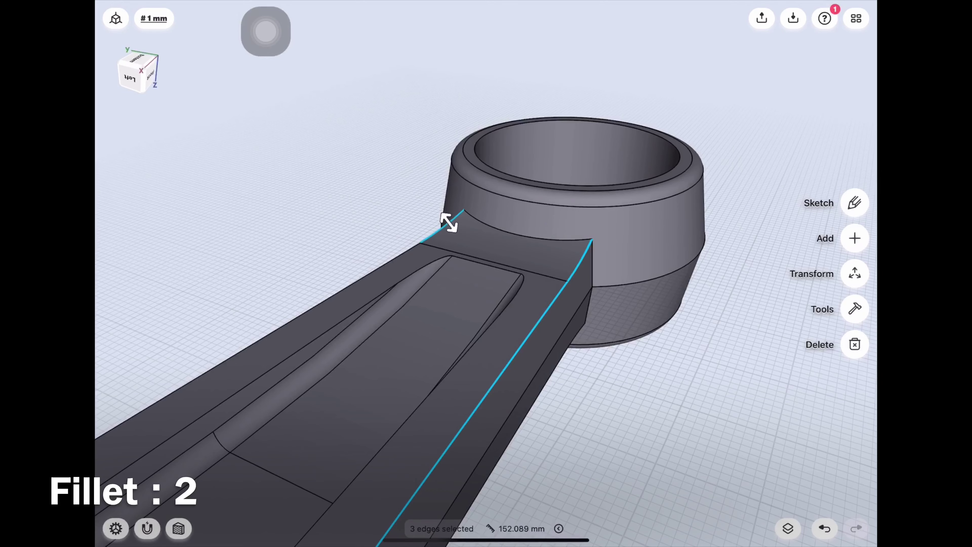
{"action": "left_click", "coordinate": [402, 254]}
{"action": "scroll", "coordinate": [471, 218], "scroll_direction": "down", "scroll_amount": 4}
{"action": "scroll", "coordinate": [536, 210], "scroll_direction": "down", "scroll_amount": 2}
{"action": "mouse_move", "coordinate": [559, 207]}
{"action": "middle_mouse_down"}
{"action": "mouse_move", "coordinate": [504, 202]}
{"action": "mouse_move", "coordinate": [503, 236]}
{"action": "middle_mouse_up"}
{"action": "scroll", "coordinate": [497, 235], "scroll_direction": "up", "scroll_amount": 5}
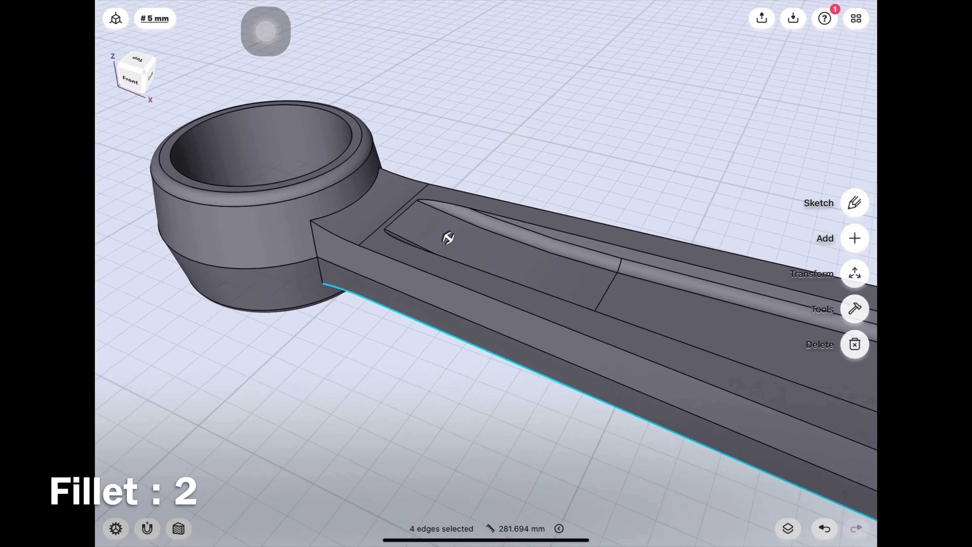
{"action": "left_click", "coordinate": [337, 262]}
{"action": "left_click", "coordinate": [394, 287]}
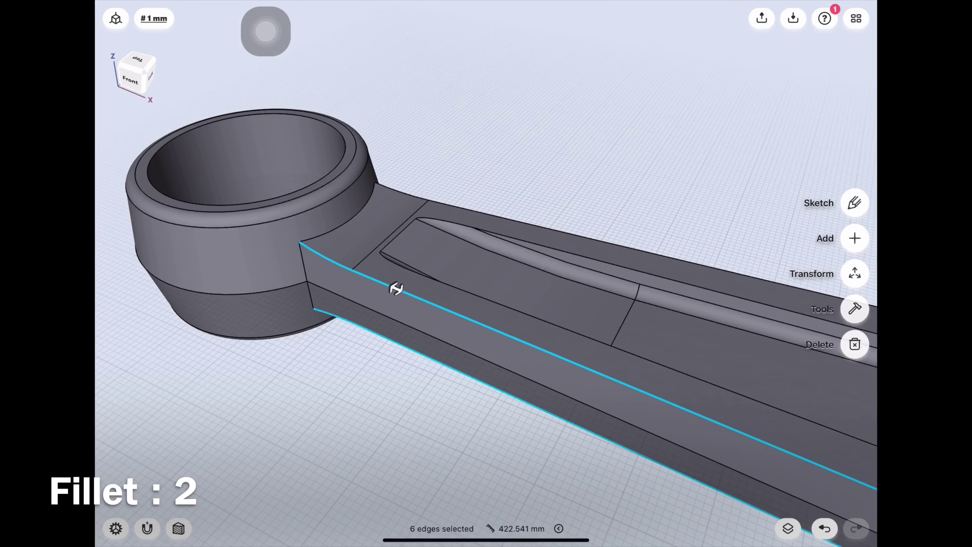
{"action": "left_click", "coordinate": [402, 191]}
{"action": "left_click", "coordinate": [461, 208]}
{"action": "left_click_drag", "start_coordinate": [461, 207], "coordinate": [463, 198]}
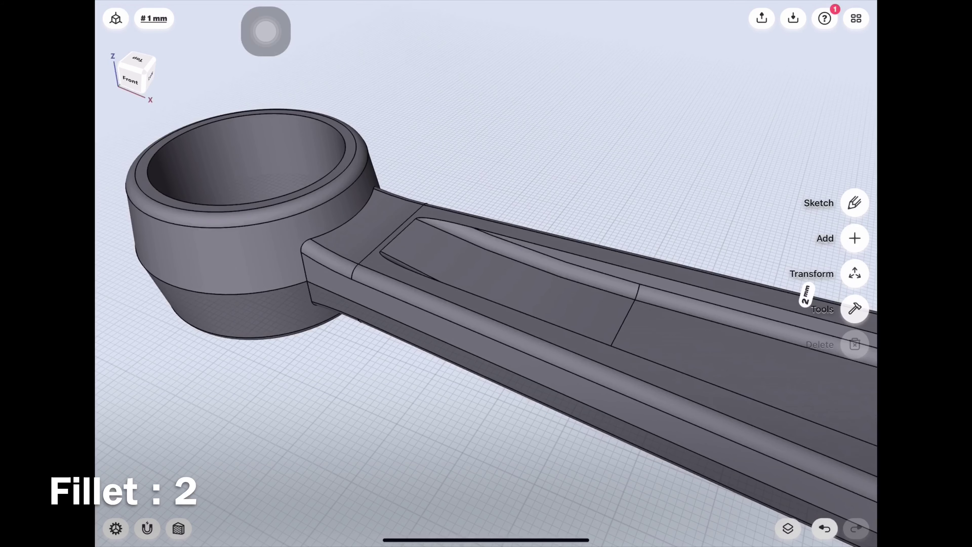
{"action": "mouse_move", "coordinate": [574, 268]}
{"action": "left_mouse_down"}
{"action": "mouse_move", "coordinate": [440, 255]}
{"action": "mouse_move", "coordinate": [497, 268]}
{"action": "mouse_move", "coordinate": [325, 272]}
{"action": "mouse_move", "coordinate": [497, 268]}
{"action": "mouse_move", "coordinate": [363, 268]}
{"action": "left_mouse_up"}
{"action": "left_click_drag", "start_coordinate": [497, 268], "coordinate": [383, 333]}
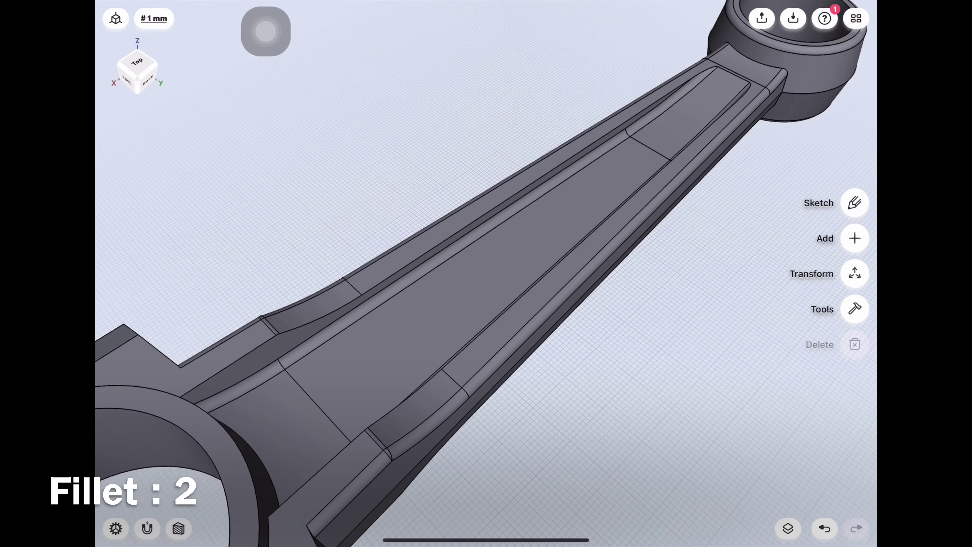
- Give another long beam edge a 2 mm fillet, then deselect and face the big end
{"action": "left_click", "coordinate": [456, 228]}
{"action": "mouse_move", "coordinate": [456, 228]}
{"action": "left_mouse_down"}
{"action": "mouse_move", "coordinate": [467, 264]}
{"action": "mouse_move", "coordinate": [332, 374]}
{"action": "mouse_move", "coordinate": [394, 514]}
{"action": "mouse_move", "coordinate": [286, 280]}
{"action": "mouse_move", "coordinate": [314, 304]}
{"action": "left_mouse_up"}
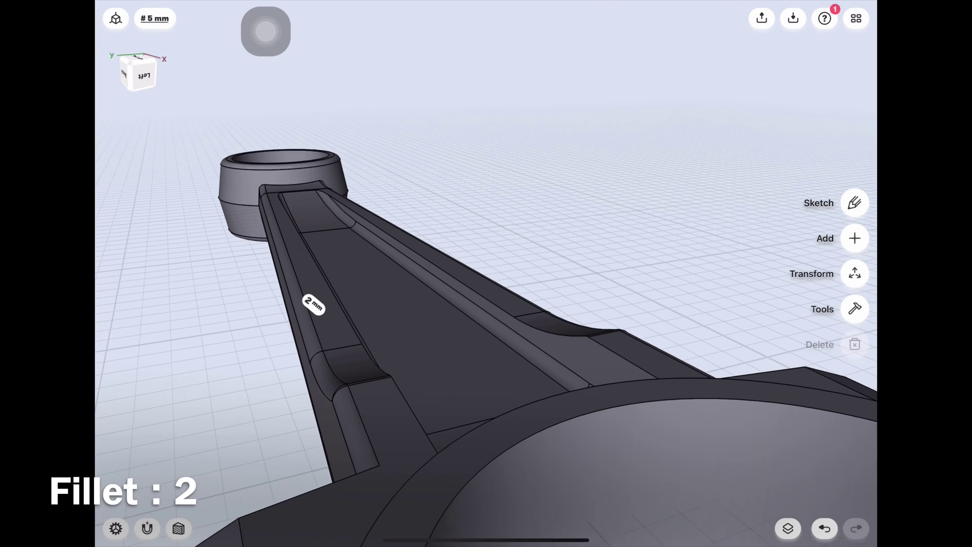
{"action": "left_click_drag", "start_coordinate": [459, 307], "coordinate": [345, 276]}
{"action": "left_click", "coordinate": [325, 345]}
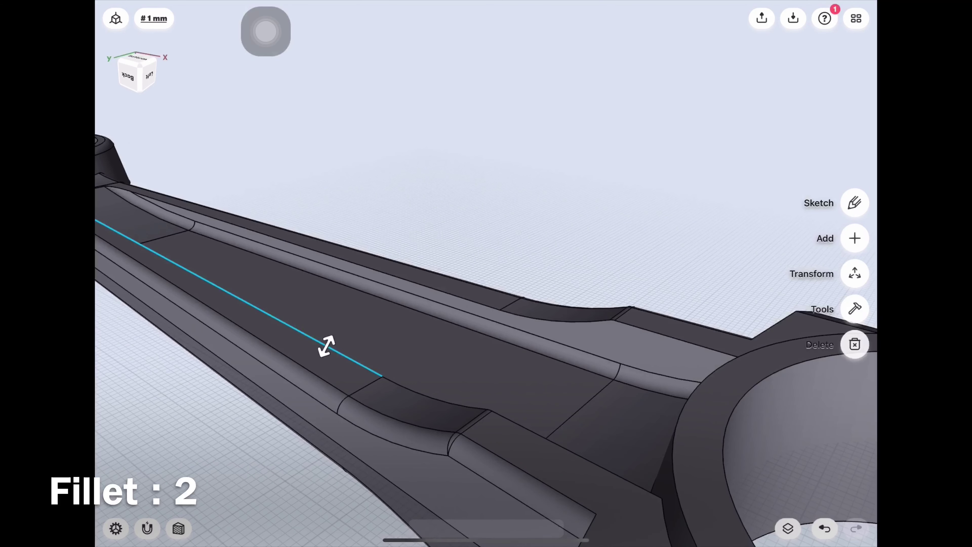
{"action": "mouse_move", "coordinate": [325, 345]}
{"action": "left_mouse_down"}
{"action": "mouse_move", "coordinate": [329, 304]}
{"action": "mouse_move", "coordinate": [536, 290]}
{"action": "mouse_move", "coordinate": [568, 264]}
{"action": "mouse_move", "coordinate": [611, 379]}
{"action": "mouse_move", "coordinate": [603, 386]}
{"action": "left_mouse_up"}
{"action": "left_click", "coordinate": [330, 304]}
{"action": "mouse_move", "coordinate": [497, 345]}
{"action": "left_mouse_down"}
{"action": "mouse_move", "coordinate": [383, 329]}
{"action": "mouse_move", "coordinate": [325, 299]}
{"action": "mouse_move", "coordinate": [230, 276]}
{"action": "left_mouse_up"}
- Round three edges where the bolt bosses meet the cap with 2 mm fillets
{"action": "left_click", "coordinate": [298, 400]}
{"action": "left_click", "coordinate": [299, 420]}
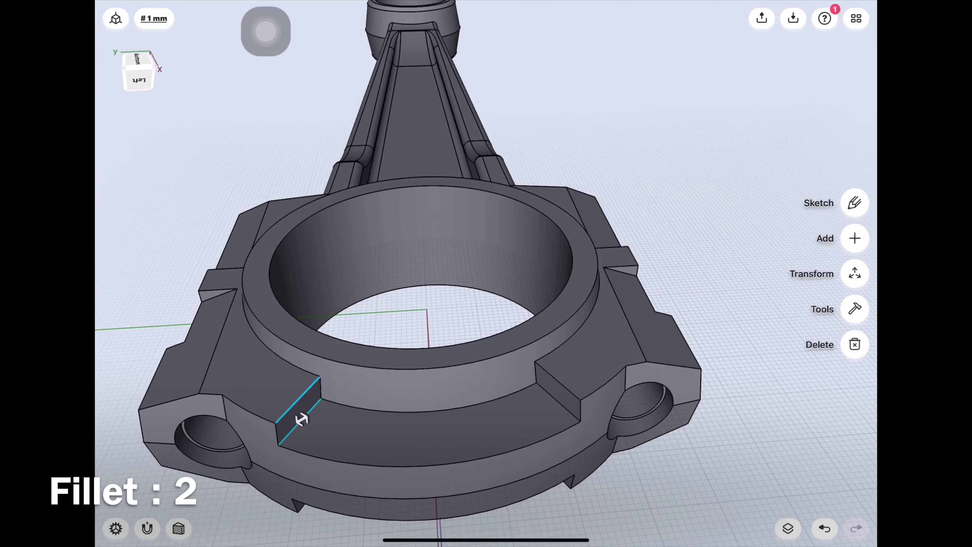
{"action": "left_click", "coordinate": [557, 380]}
{"action": "left_click_drag", "start_coordinate": [557, 380], "coordinate": [553, 398]}
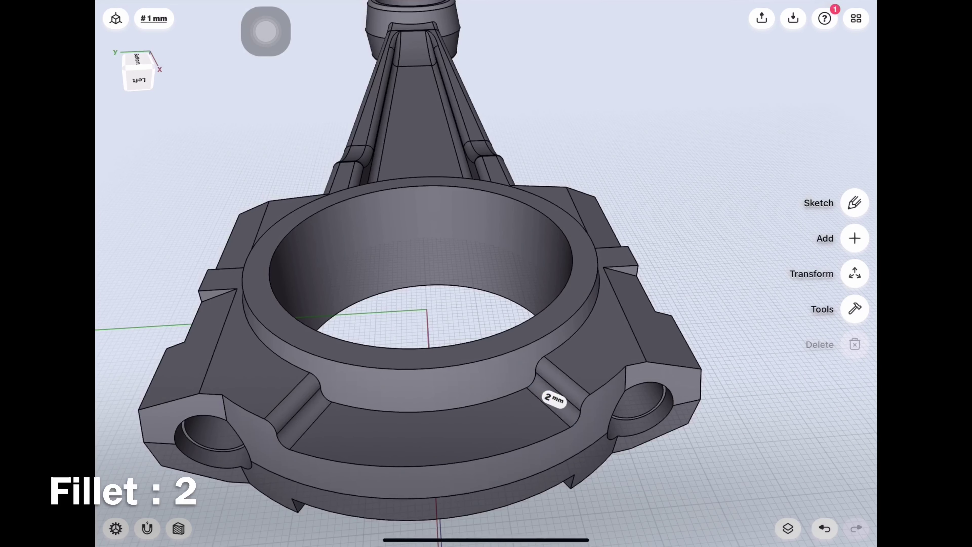
{"action": "scroll", "coordinate": [421, 306], "scroll_direction": "down", "scroll_amount": 5}
{"action": "mouse_move", "coordinate": [421, 268]}
{"action": "left_mouse_down"}
{"action": "mouse_move", "coordinate": [421, 345]}
{"action": "mouse_move", "coordinate": [383, 268]}
{"action": "left_mouse_up"}
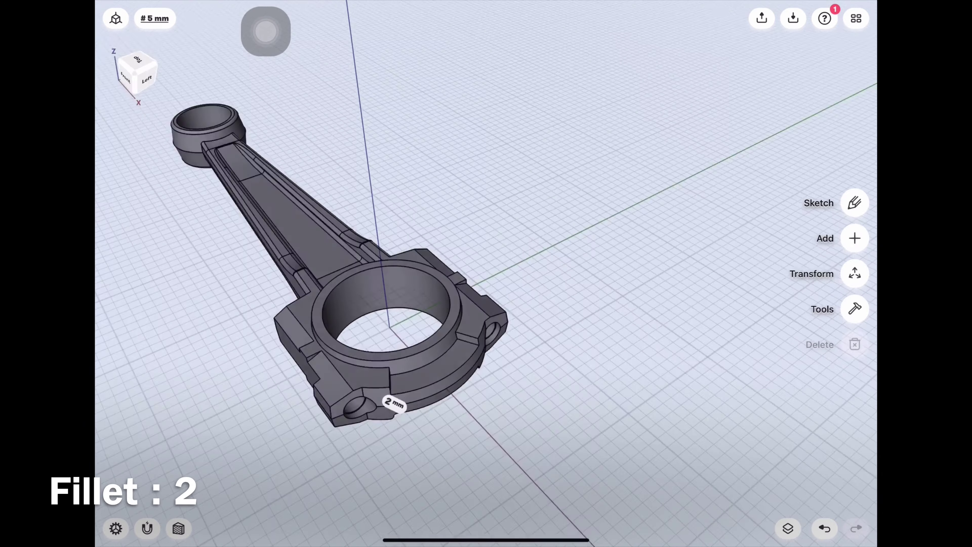
{"action": "scroll", "coordinate": [383, 269], "scroll_direction": "up", "scroll_amount": 3}
{"action": "scroll", "coordinate": [367, 307], "scroll_direction": "up", "scroll_amount": 3}
{"action": "scroll", "coordinate": [367, 306], "scroll_direction": "up", "scroll_amount": 3}
{"action": "scroll", "coordinate": [367, 307], "scroll_direction": "up", "scroll_amount": 2}
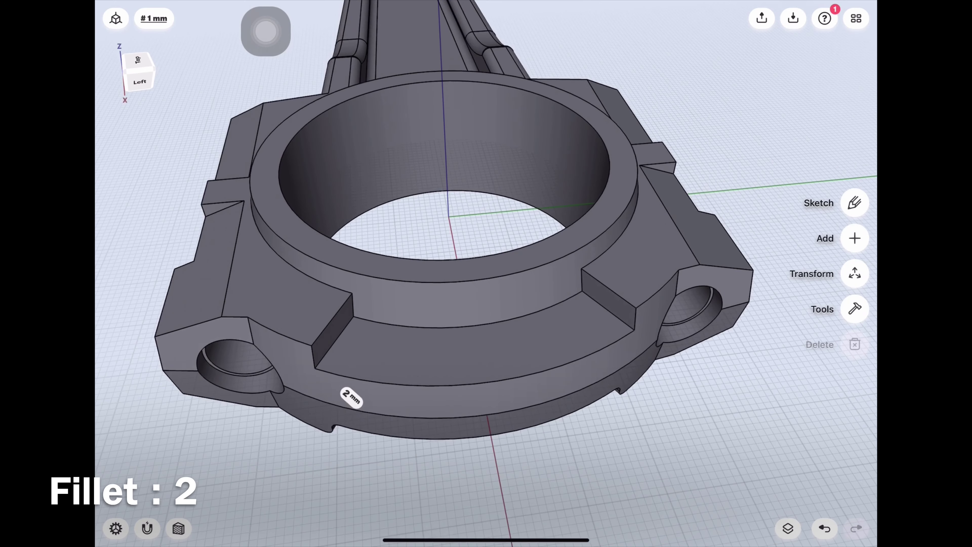
- Apply a 2 mm fillet to three notch edges by the big-end bore, then undo it
{"action": "left_click", "coordinate": [332, 320]}
{"action": "left_click", "coordinate": [332, 347]}
{"action": "left_click", "coordinate": [605, 309]}
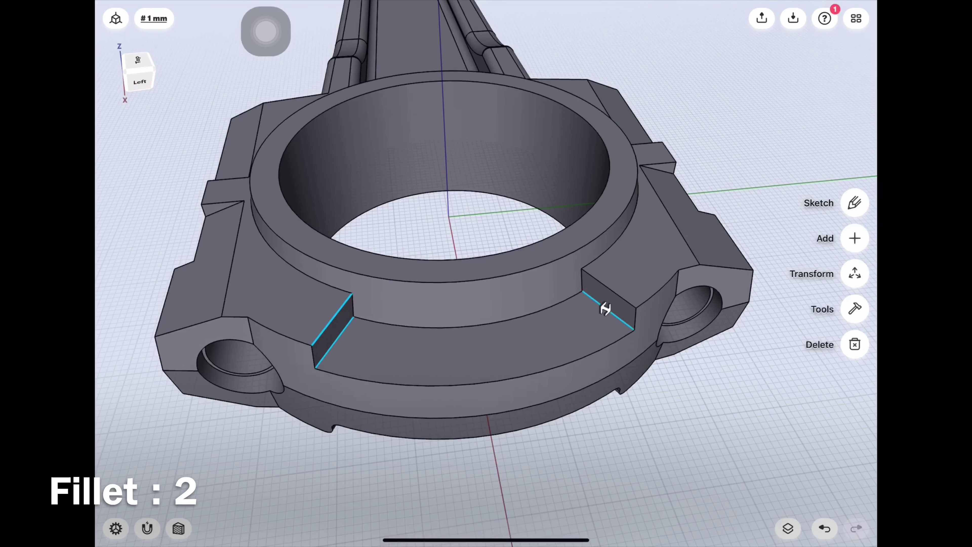
{"action": "left_click_drag", "start_coordinate": [614, 293], "coordinate": [614, 293]}
{"action": "middle_click_drag", "start_coordinate": [614, 293], "coordinate": [543, 373]}
{"action": "scroll", "coordinate": [542, 374], "scroll_direction": "down", "scroll_amount": 3}
{"action": "left_click", "coordinate": [542, 374]}
{"action": "left_click", "coordinate": [551, 356]}
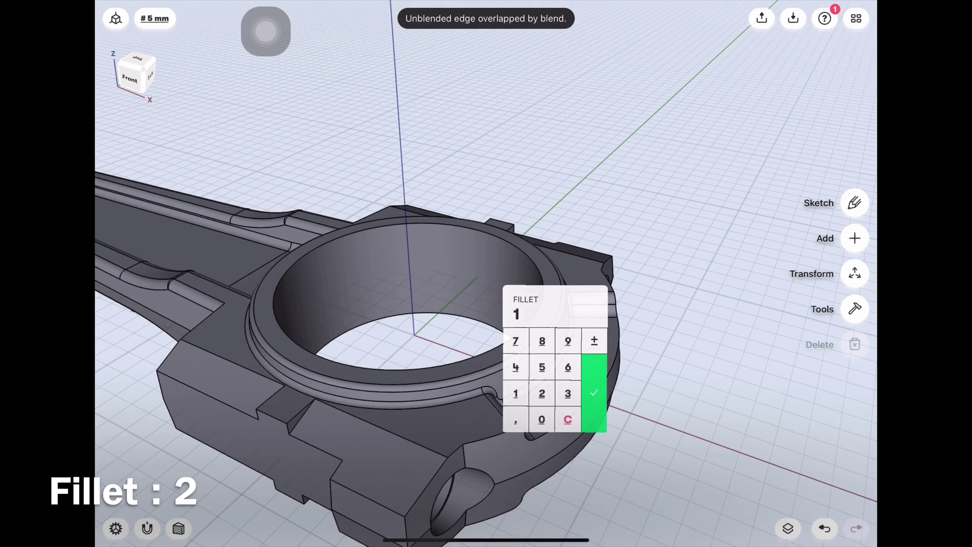
{"action": "left_click", "coordinate": [541, 393]}
{"action": "left_click", "coordinate": [594, 393]}
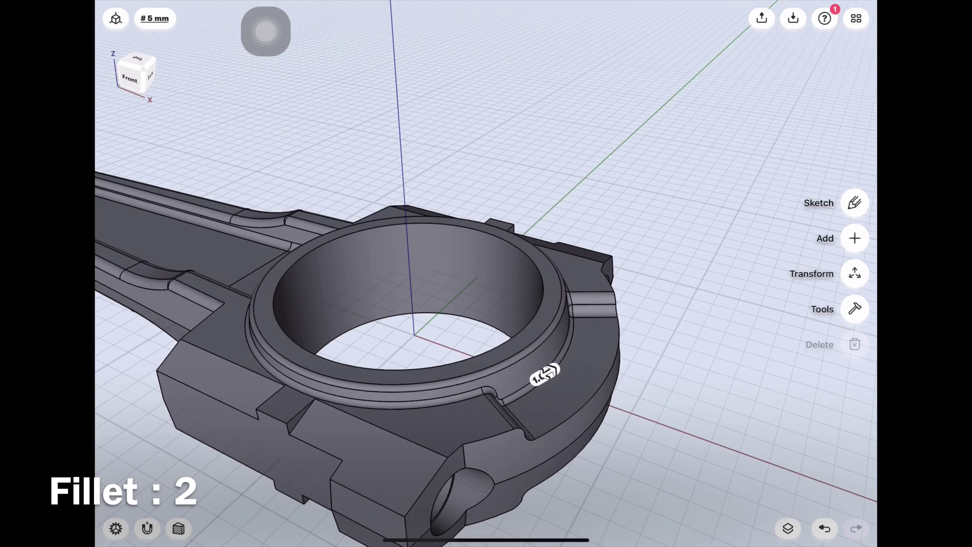
{"action": "key", "text": "ctrl+z"}
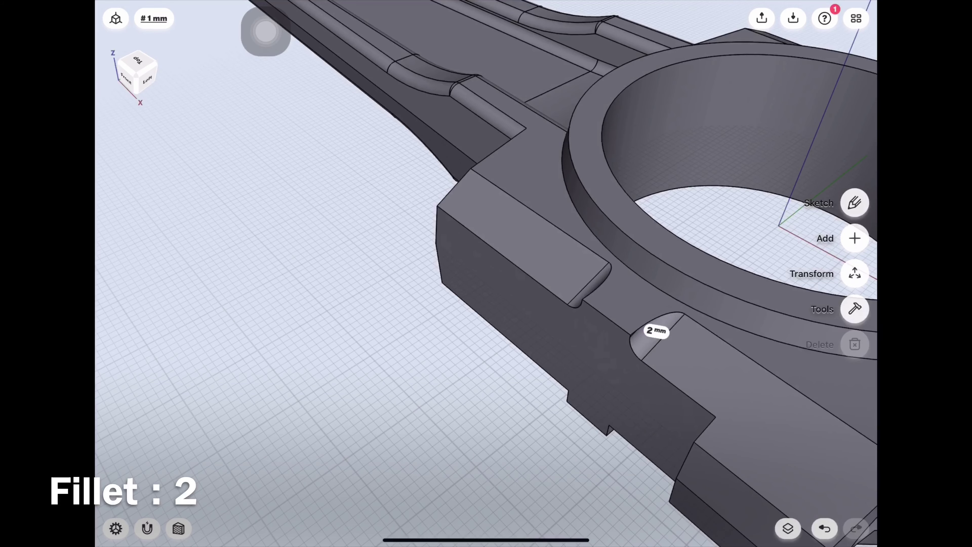
- Round the two notch edges on the big-end cap with a 2 mm fillet
{"action": "mouse_move", "coordinate": [486, 345]}
{"action": "left_mouse_down"}
{"action": "mouse_move", "coordinate": [363, 287]}
{"action": "mouse_move", "coordinate": [386, 287]}
{"action": "left_mouse_up"}
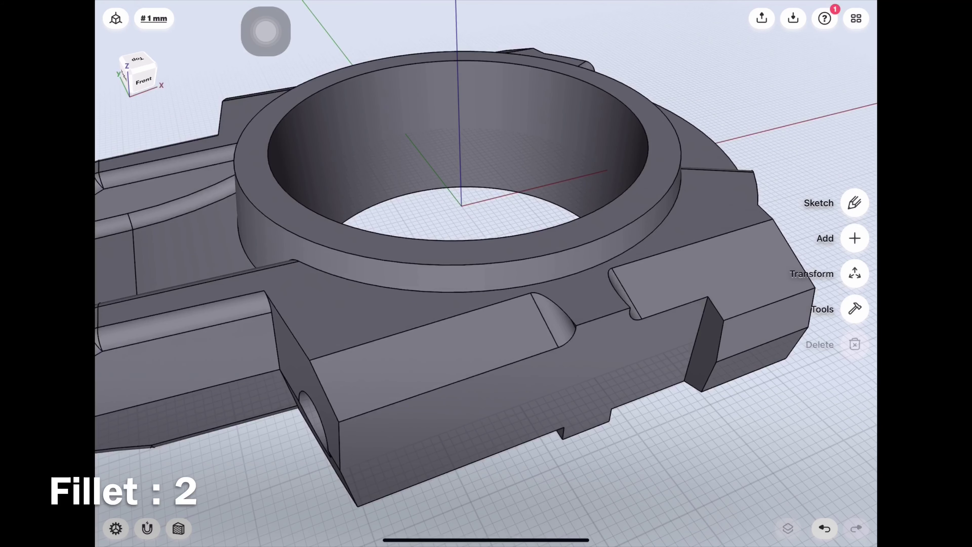
{"action": "left_click", "coordinate": [473, 310]}
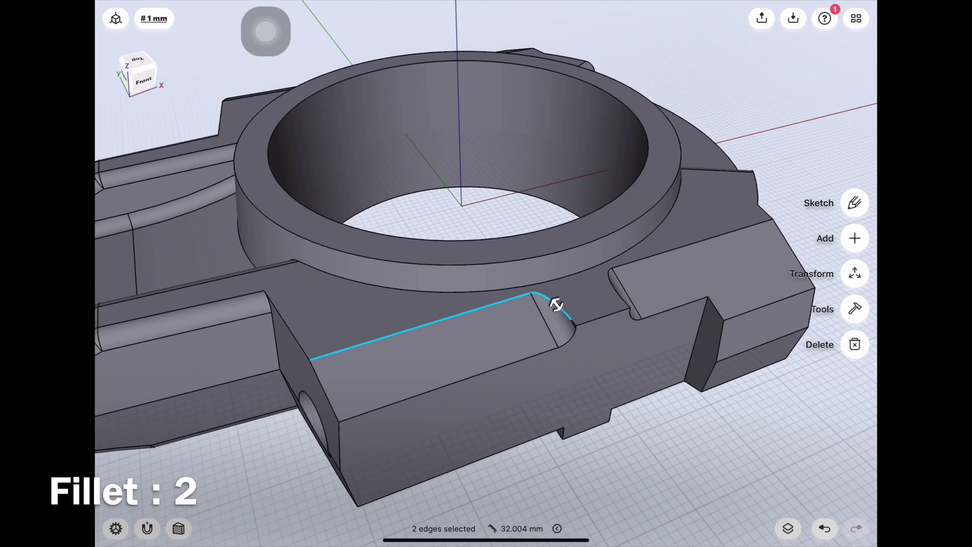
{"action": "left_click_drag", "start_coordinate": [556, 305], "coordinate": [559, 307]}
{"action": "left_click", "coordinate": [558, 307]}
{"action": "type", "text": "2"}
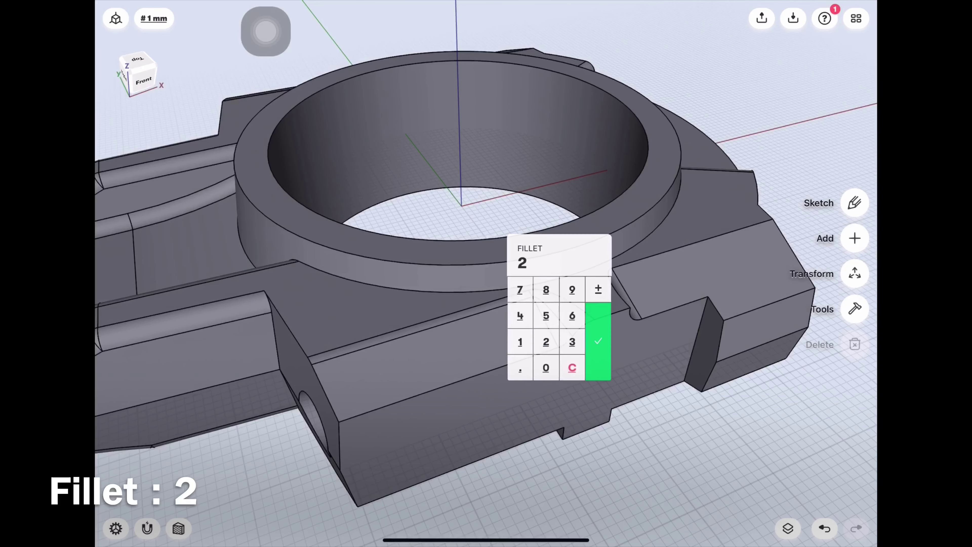
{"action": "left_click", "coordinate": [599, 336]}
- Pick the top edge of the right big-end block and view the rod's opposite side
{"action": "scroll", "coordinate": [487, 269], "scroll_direction": "up", "scroll_amount": 3}
{"action": "mouse_move", "coordinate": [486, 345]}
{"action": "left_mouse_down"}
{"action": "mouse_move", "coordinate": [516, 237]}
{"action": "mouse_move", "coordinate": [528, 273]}
{"action": "left_mouse_up"}
{"action": "left_click", "coordinate": [609, 253]}
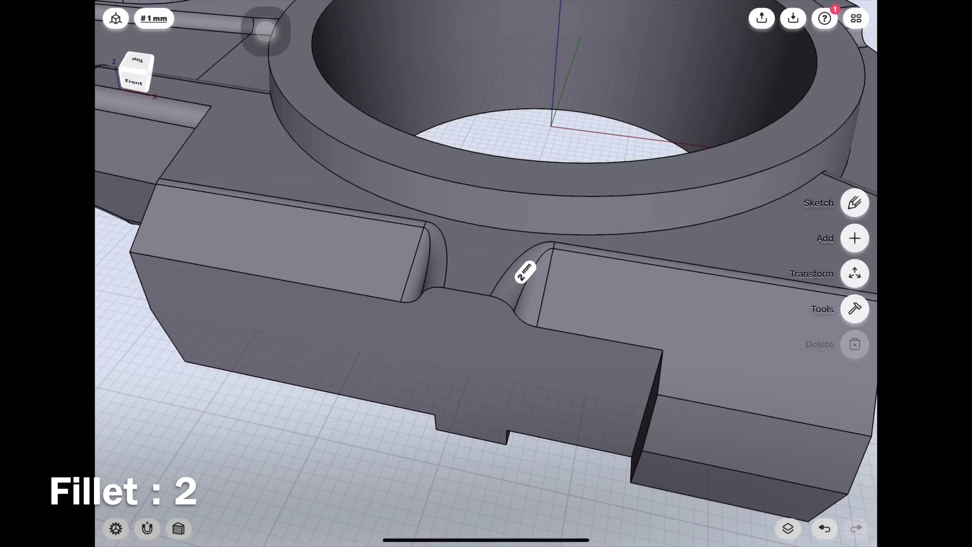
{"action": "scroll", "coordinate": [486, 268], "scroll_direction": "down", "scroll_amount": 5}
{"action": "scroll", "coordinate": [486, 268], "scroll_direction": "down", "scroll_amount": 3}
{"action": "left_click_drag", "start_coordinate": [382, 268], "coordinate": [689, 261]}
{"action": "mouse_move", "coordinate": [487, 269]}
{"action": "left_mouse_down"}
{"action": "mouse_move", "coordinate": [486, 230]}
{"action": "mouse_move", "coordinate": [536, 191]}
{"action": "mouse_move", "coordinate": [486, 249]}
{"action": "left_mouse_up"}
{"action": "scroll", "coordinate": [487, 268], "scroll_direction": "up", "scroll_amount": 5}
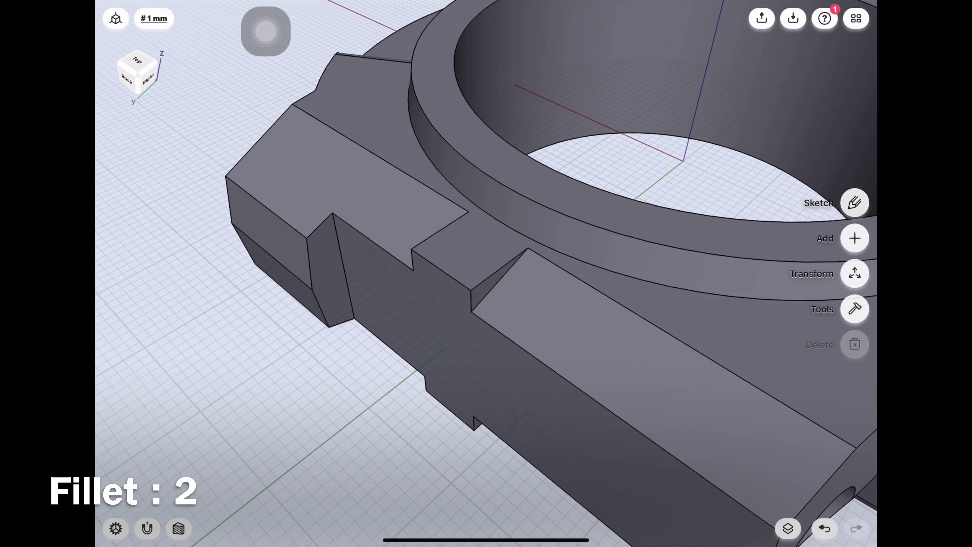
- Fillet the diagonal notch edge at 2 mm
{"action": "left_click", "coordinate": [473, 304]}
{"action": "scroll", "coordinate": [473, 369], "scroll_direction": "left", "scroll_amount": 10}
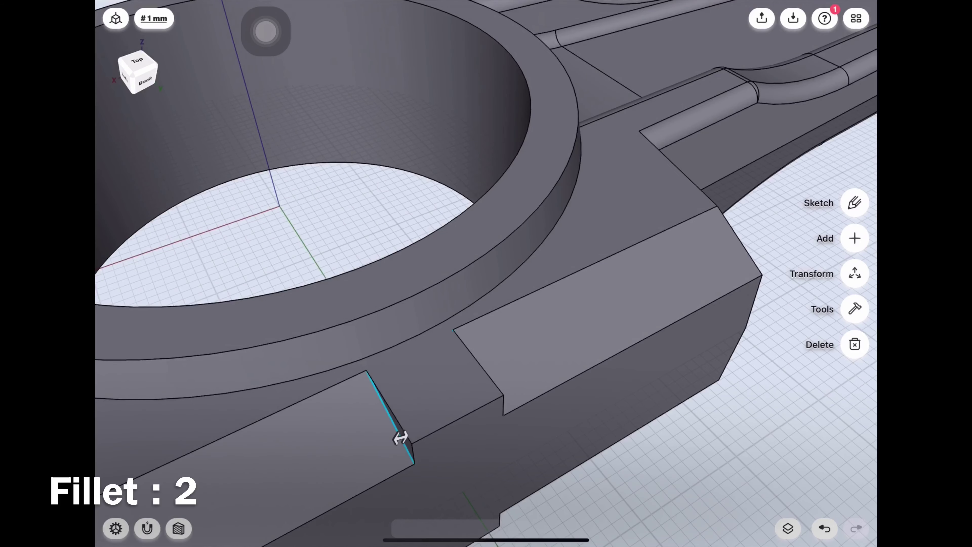
{"action": "left_click_drag", "start_coordinate": [400, 438], "coordinate": [393, 440]}
{"action": "left_click", "coordinate": [381, 415]}
{"action": "left_click", "coordinate": [367, 451]}
{"action": "left_click", "coordinate": [418, 467]}
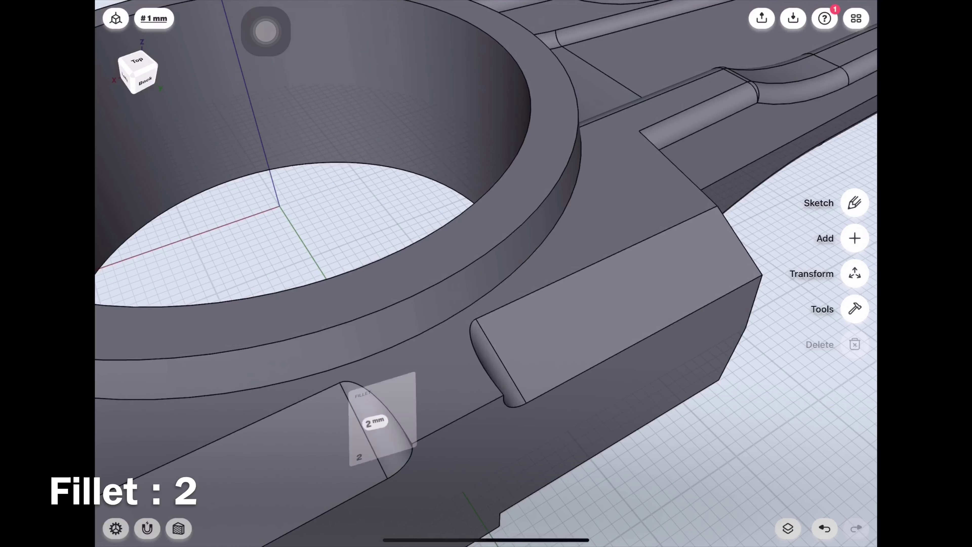
- Round the next notch edge at 2 mm, then pick a notch edge on the cap block from below
{"action": "left_click", "coordinate": [305, 399]}
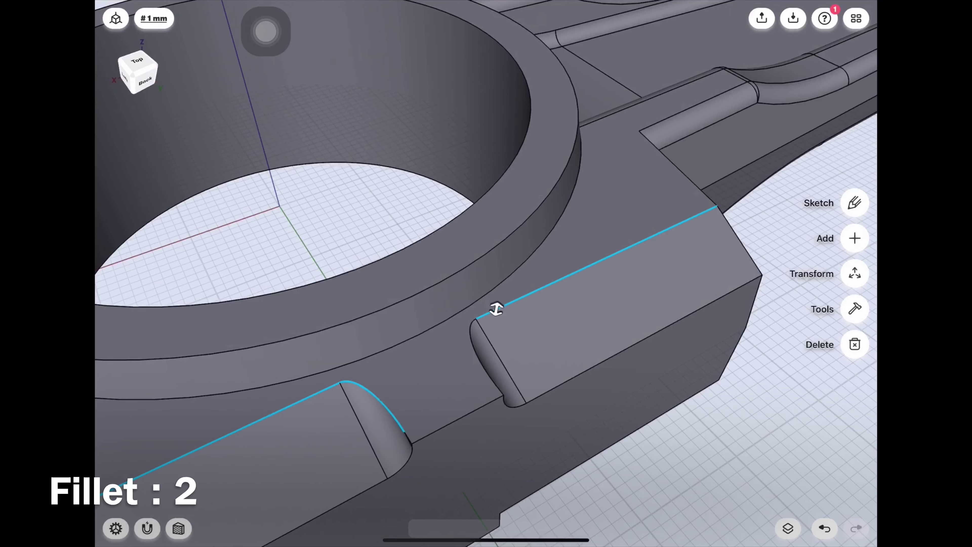
{"action": "left_click_drag", "start_coordinate": [472, 342], "coordinate": [479, 361]}
{"action": "left_click", "coordinate": [479, 360]}
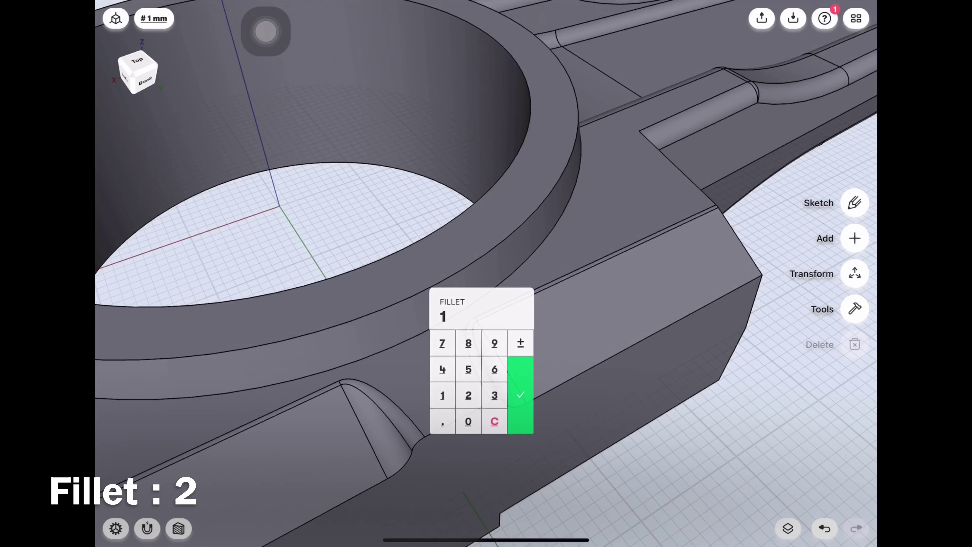
{"action": "left_click", "coordinate": [520, 395]}
{"action": "left_click_drag", "start_coordinate": [498, 268], "coordinate": [498, 153]}
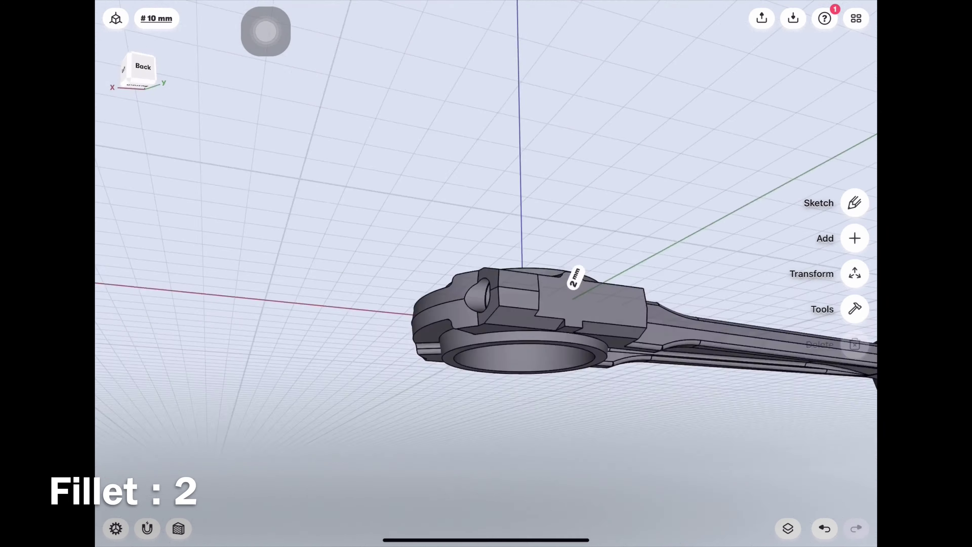
{"action": "left_click_drag", "start_coordinate": [486, 269], "coordinate": [486, 154]}
{"action": "scroll", "coordinate": [383, 269], "scroll_direction": "up", "scroll_amount": 5}
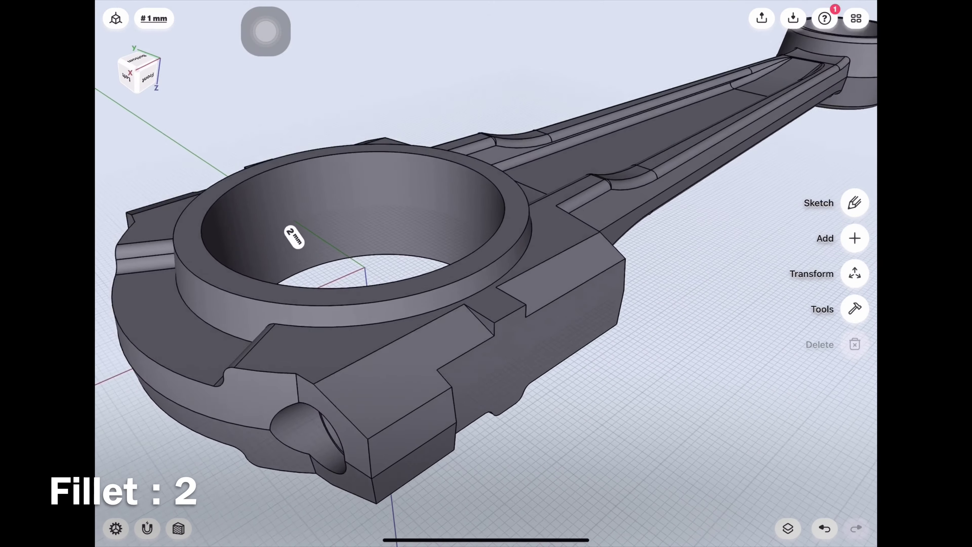
{"action": "scroll", "coordinate": [383, 268], "scroll_direction": "up", "scroll_amount": 5}
{"action": "left_click", "coordinate": [444, 317]}
- Apply a 2 mm fillet to the picked cap-block notch edge
{"action": "left_click_drag", "start_coordinate": [444, 317], "coordinate": [462, 228]}
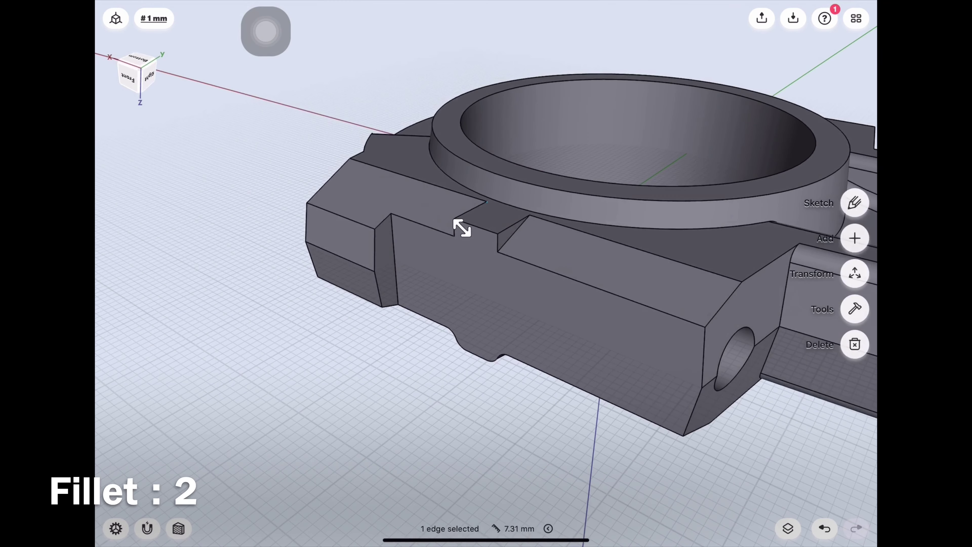
{"action": "left_click", "coordinate": [515, 234]}
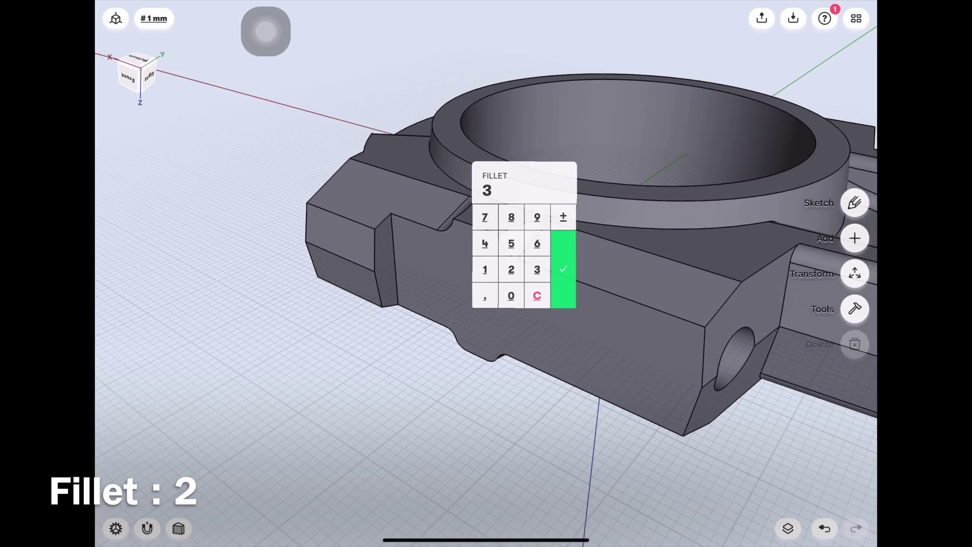
{"action": "left_click", "coordinate": [510, 269]}
{"action": "left_click", "coordinate": [563, 269]}
- Fillet the long block edge and far notch edge, four edges in all, at 2 mm
{"action": "left_click_drag", "start_coordinate": [498, 383], "coordinate": [287, 336]}
{"action": "left_click", "coordinate": [373, 318]}
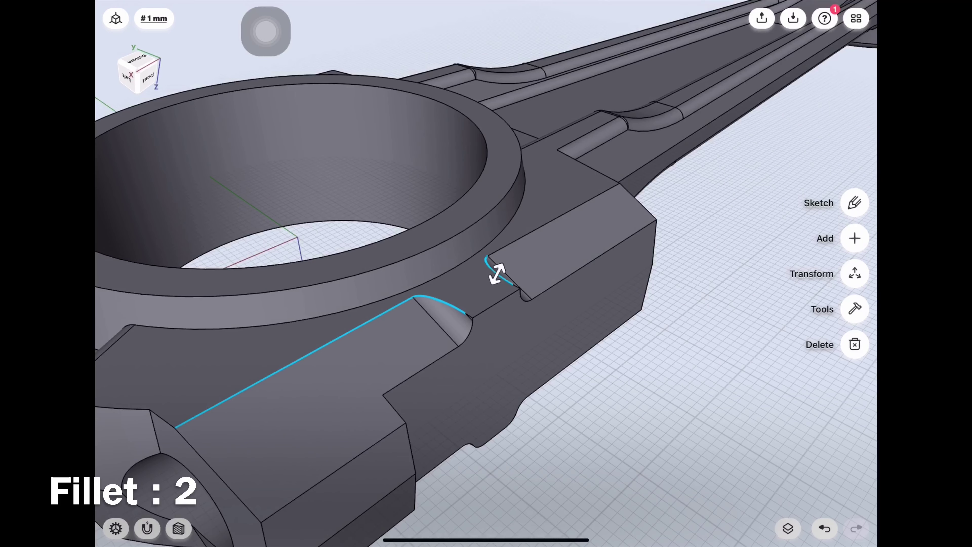
{"action": "left_click", "coordinate": [515, 240]}
{"action": "left_click_drag", "start_coordinate": [514, 240], "coordinate": [560, 213]}
{"action": "left_click", "coordinate": [560, 212]}
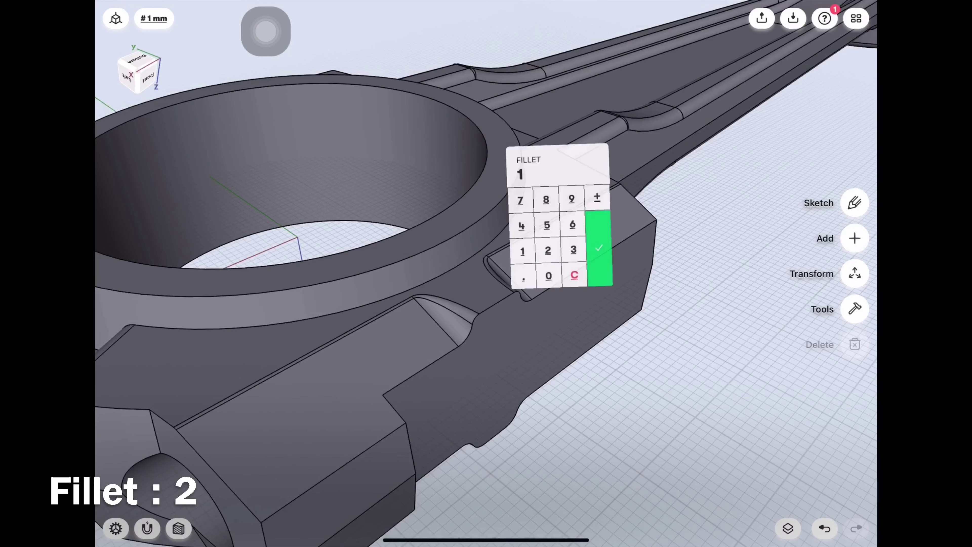
{"action": "left_click", "coordinate": [547, 249]}
{"action": "left_click", "coordinate": [599, 249]}
- Round the underside notch edge and the long top block edges at 2 mm
{"action": "mouse_move", "coordinate": [486, 268]}
{"action": "middle_mouse_down"}
{"action": "mouse_move", "coordinate": [486, 77]}
{"action": "mouse_move", "coordinate": [487, 192]}
{"action": "mouse_move", "coordinate": [441, 153]}
{"action": "mouse_move", "coordinate": [478, 191]}
{"action": "middle_mouse_up"}
{"action": "mouse_move", "coordinate": [486, 268]}
{"action": "middle_mouse_down"}
{"action": "mouse_move", "coordinate": [470, 345]}
{"action": "mouse_move", "coordinate": [498, 194]}
{"action": "mouse_move", "coordinate": [514, 191]}
{"action": "middle_mouse_up"}
{"action": "left_click", "coordinate": [471, 350]}
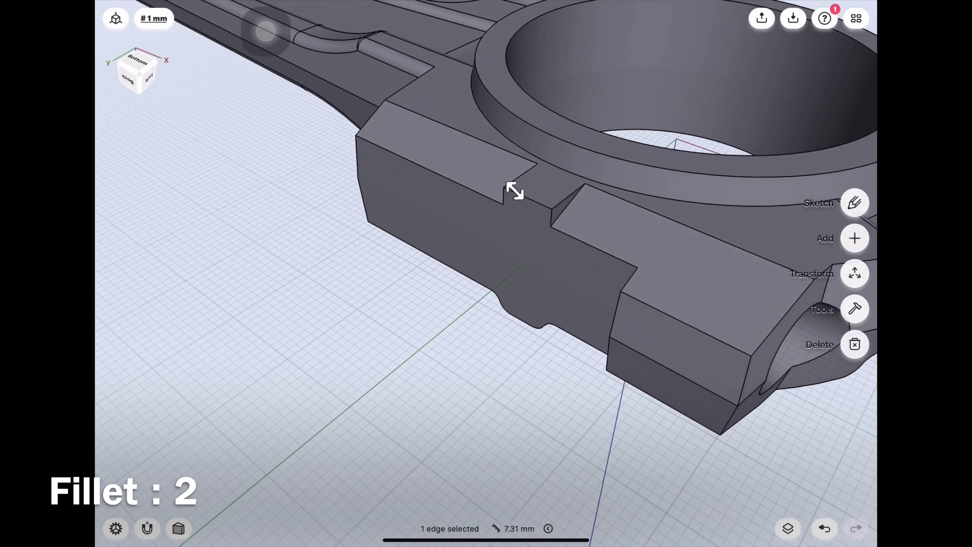
{"action": "left_click_drag", "start_coordinate": [565, 209], "coordinate": [575, 207]}
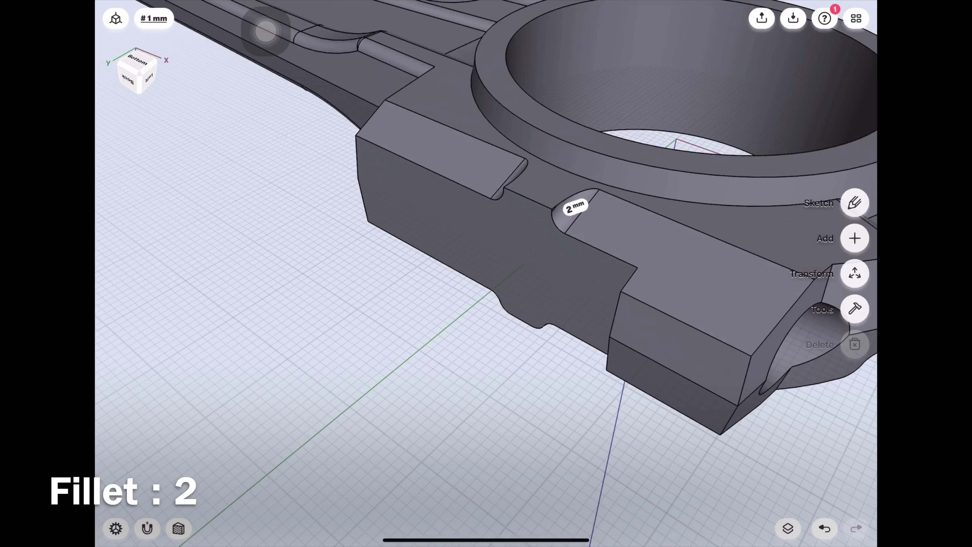
{"action": "middle_click_drag", "start_coordinate": [536, 268], "coordinate": [344, 284]}
{"action": "left_click", "coordinate": [413, 239]}
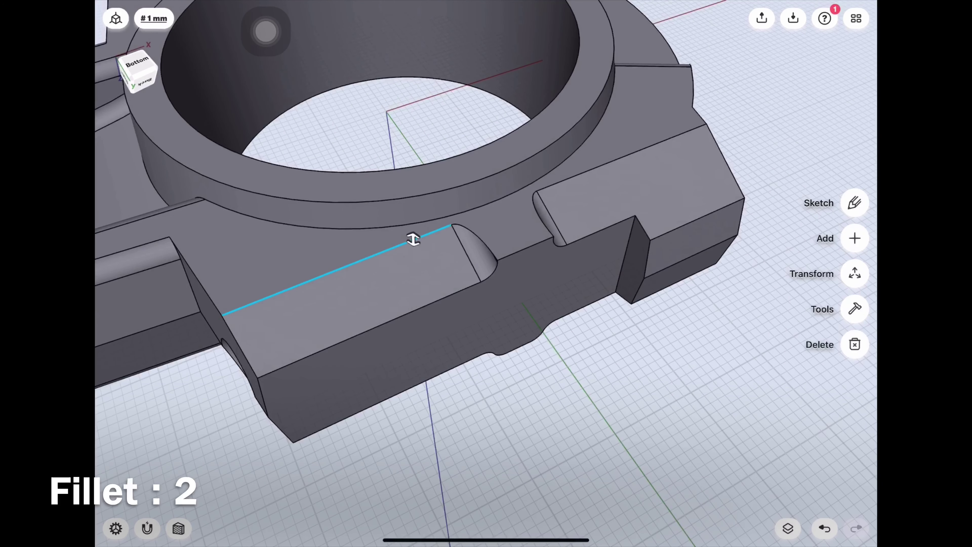
{"action": "left_click", "coordinate": [593, 167]}
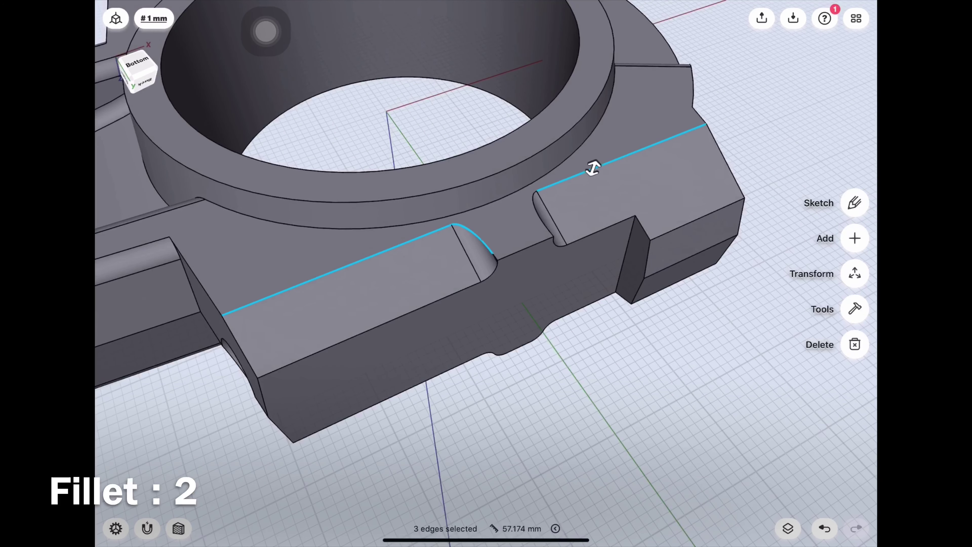
{"action": "left_click", "coordinate": [539, 216]}
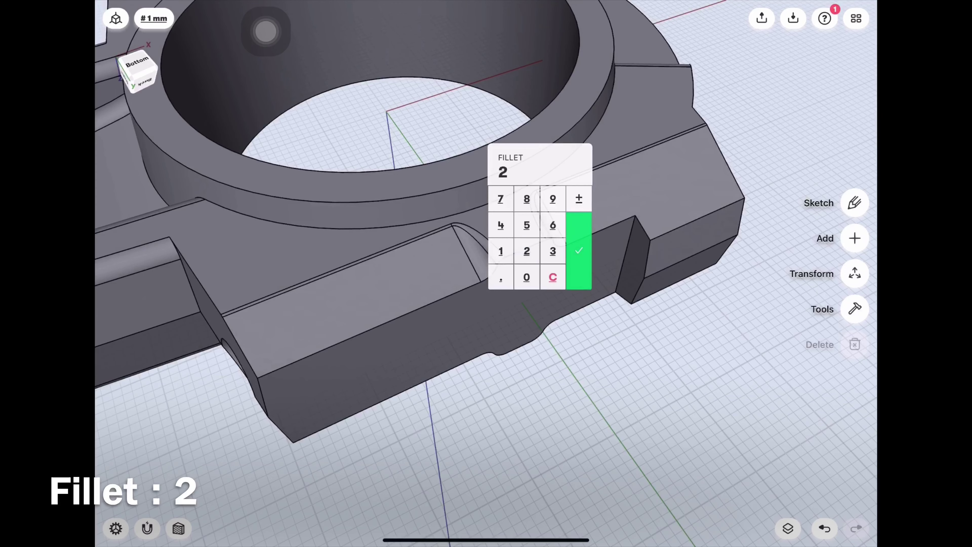
{"action": "left_click", "coordinate": [579, 250]}
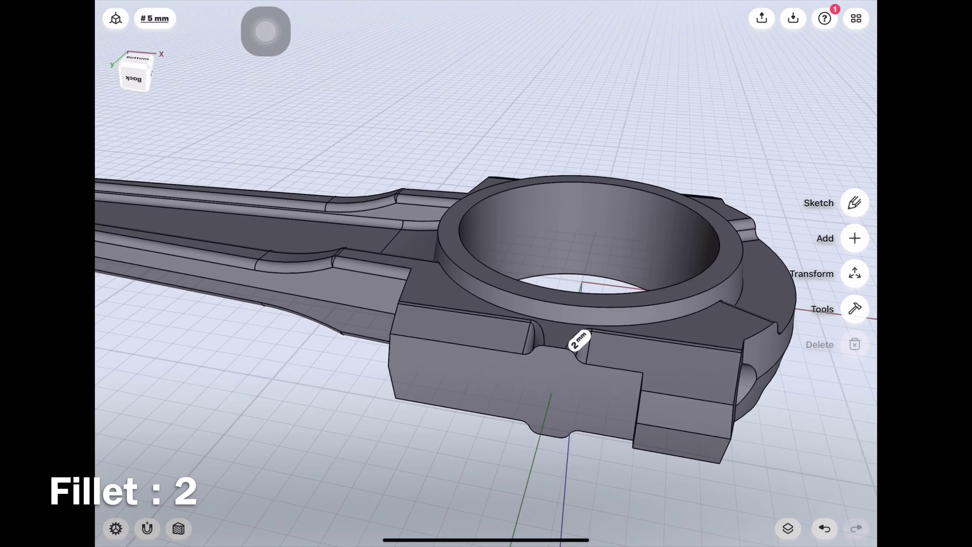
- Inspect the big-end fillets and pick the bore-side notch edge
{"action": "left_click_drag", "start_coordinate": [574, 307], "coordinate": [459, 283]}
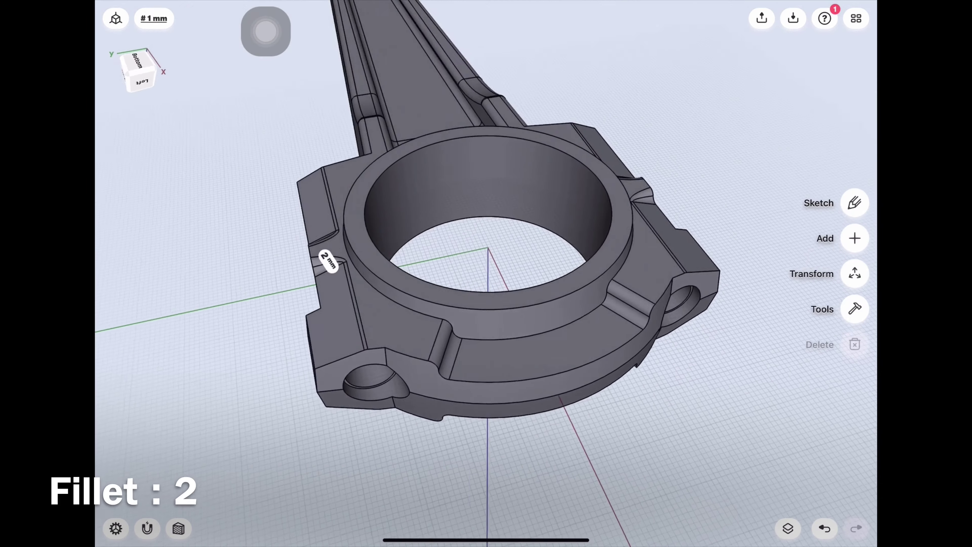
{"action": "left_click_drag", "start_coordinate": [536, 306], "coordinate": [471, 276]}
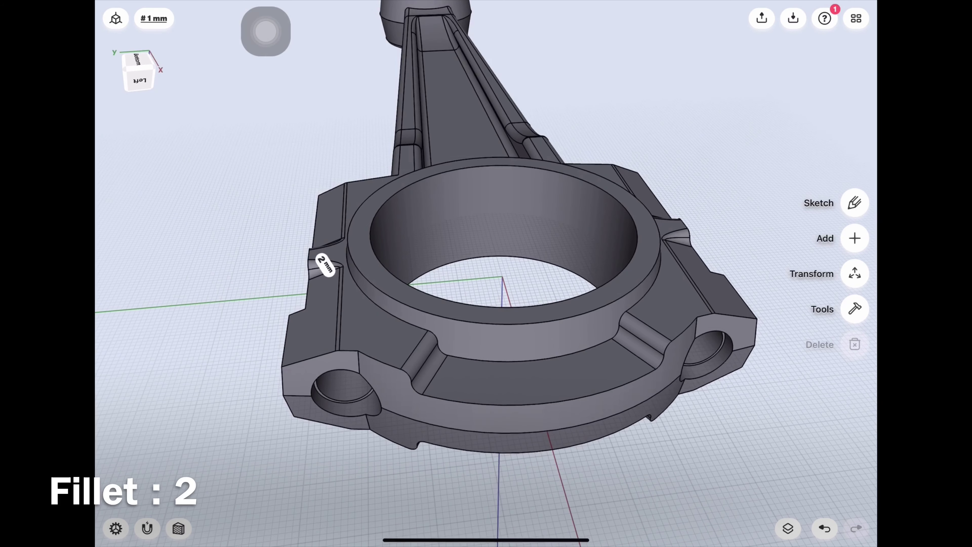
{"action": "left_click_drag", "start_coordinate": [497, 306], "coordinate": [383, 345]}
{"action": "left_click", "coordinate": [514, 429]}
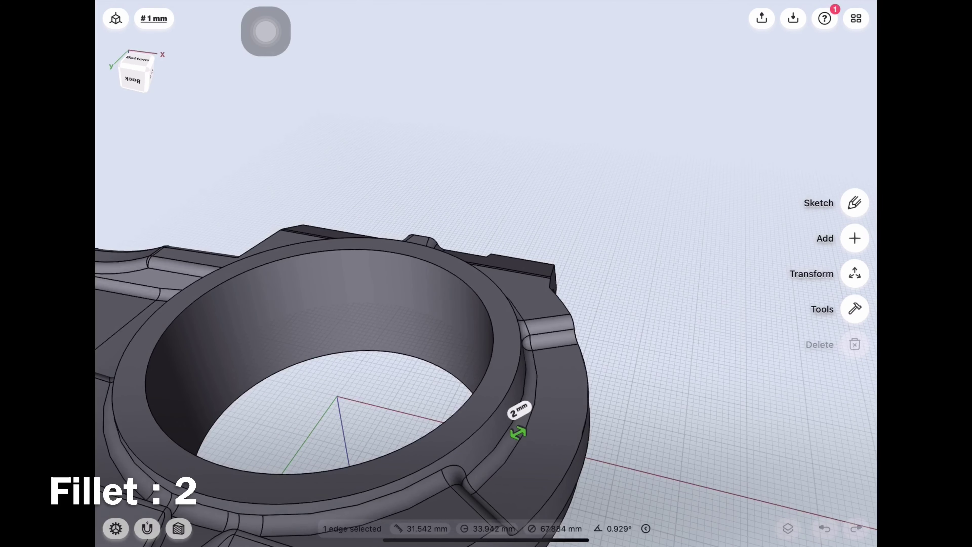
- Enlarge the bore-side notch fillet to 3 mm and fillet the outer bore edge at 2 mm
{"action": "left_click_drag", "start_coordinate": [518, 433], "coordinate": [521, 437]}
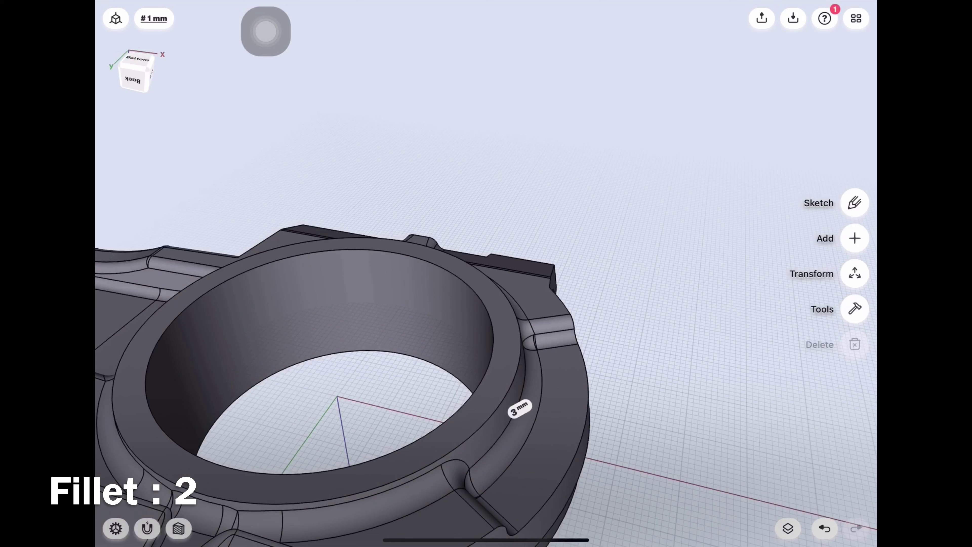
{"action": "left_click", "coordinate": [520, 408]}
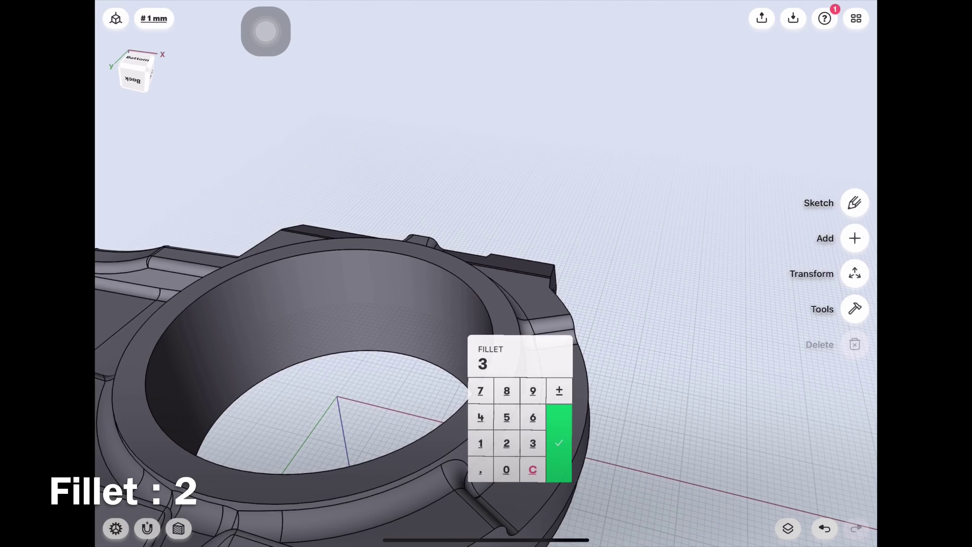
{"action": "left_click", "coordinate": [559, 443]}
{"action": "left_click", "coordinate": [495, 408]}
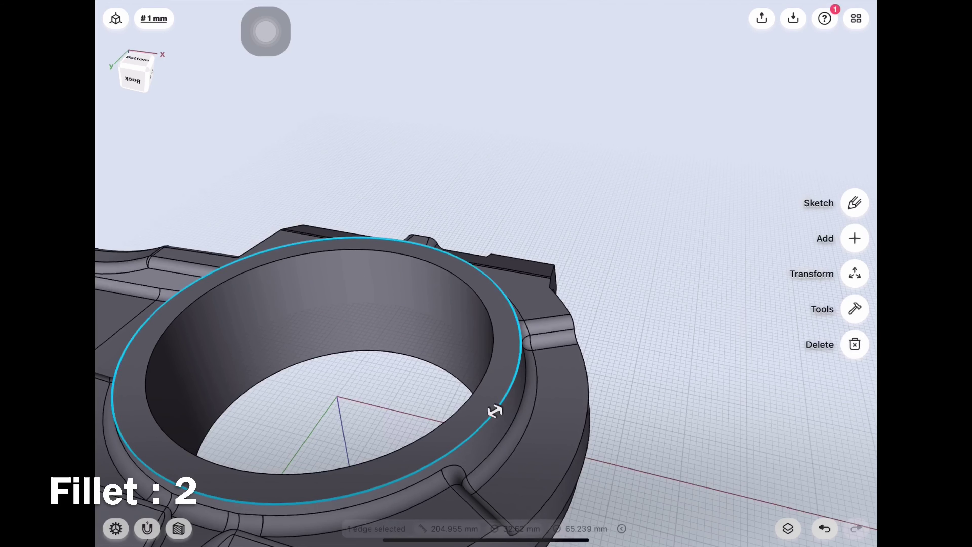
{"action": "left_click", "coordinate": [444, 456]}
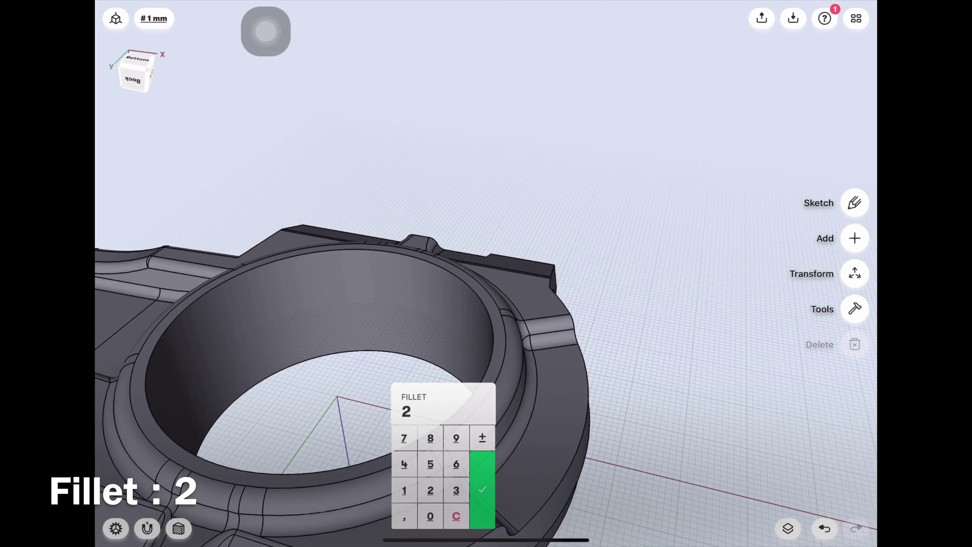
{"action": "left_click", "coordinate": [482, 490]}
- From above, fillet the edge around the big-end bore
{"action": "scroll", "coordinate": [459, 344], "scroll_direction": "down", "scroll_amount": 3}
{"action": "scroll", "coordinate": [460, 344], "scroll_direction": "down", "scroll_amount": 3}
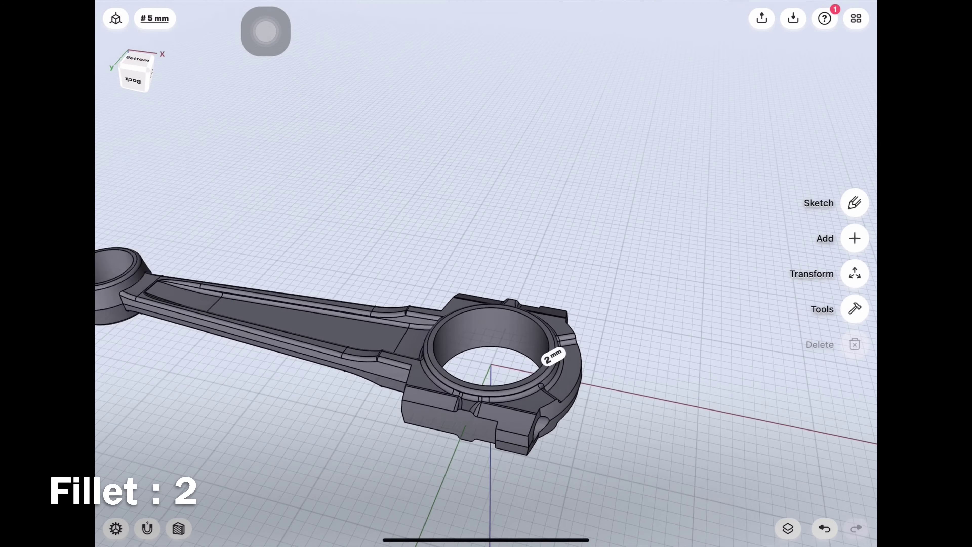
{"action": "left_click_drag", "start_coordinate": [497, 191], "coordinate": [498, 306]}
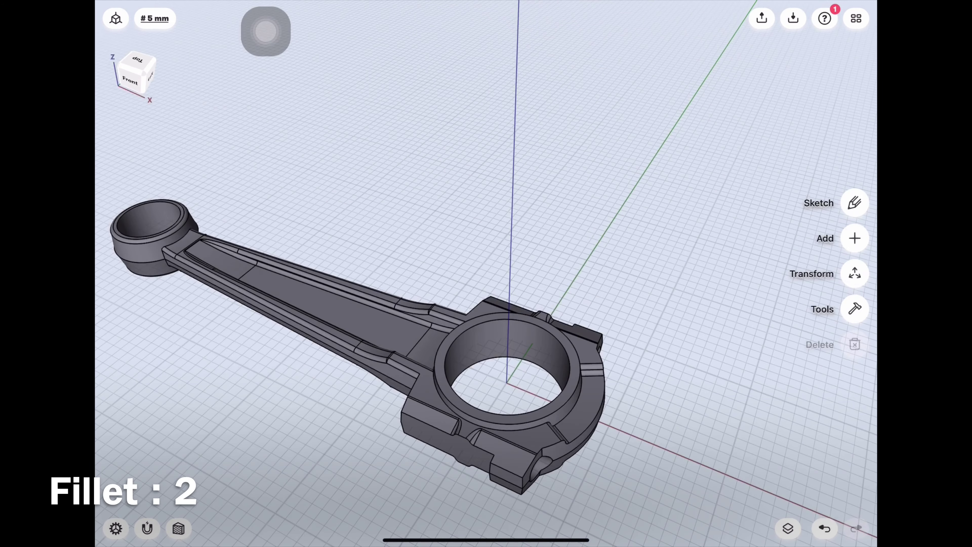
{"action": "scroll", "coordinate": [506, 368], "scroll_direction": "up", "scroll_amount": 3}
{"action": "scroll", "coordinate": [505, 368], "scroll_direction": "up", "scroll_amount": 2}
{"action": "scroll", "coordinate": [505, 368], "scroll_direction": "up", "scroll_amount": 2}
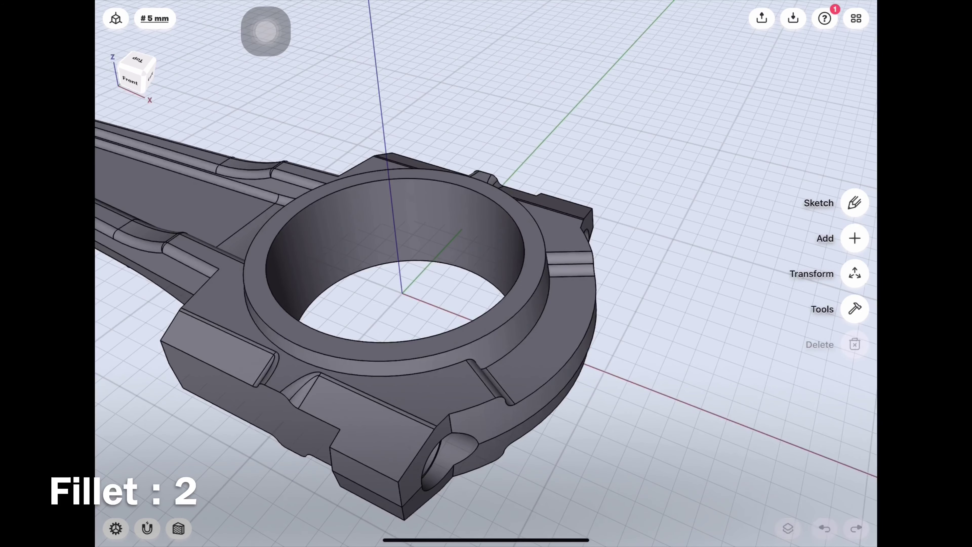
{"action": "left_click", "coordinate": [532, 326]}
{"action": "left_click_drag", "start_coordinate": [532, 326], "coordinate": [536, 319]}
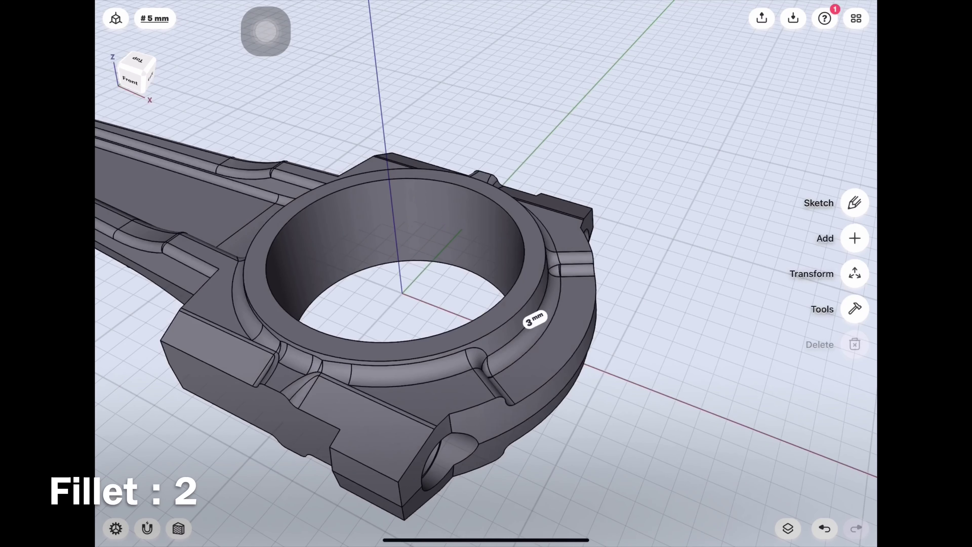
{"action": "left_click", "coordinate": [535, 318]}
{"action": "left_click", "coordinate": [574, 353]}
- Round the inner bore rim edge with a 2 mm fillet
{"action": "left_click", "coordinate": [521, 304]}
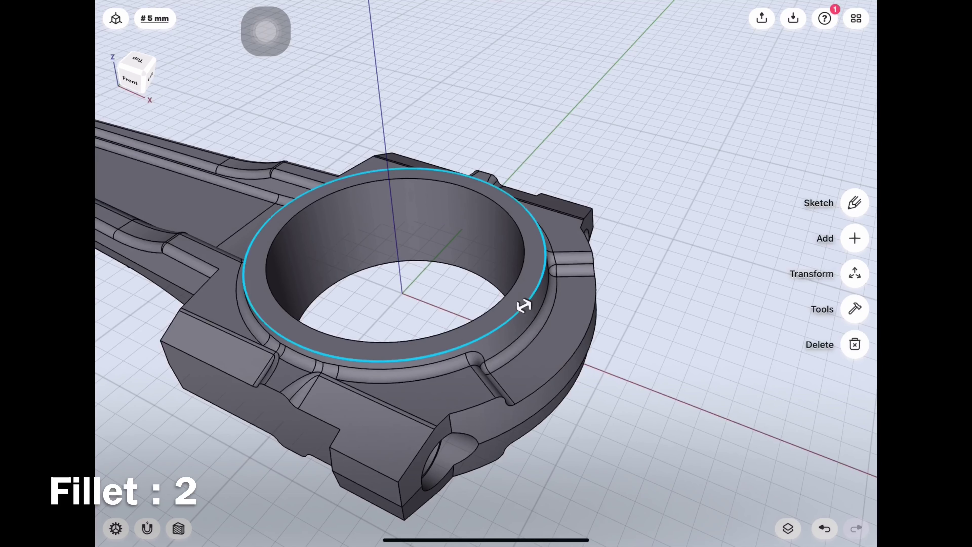
{"action": "left_click_drag", "start_coordinate": [527, 303], "coordinate": [534, 297]}
{"action": "left_click", "coordinate": [254, 248]}
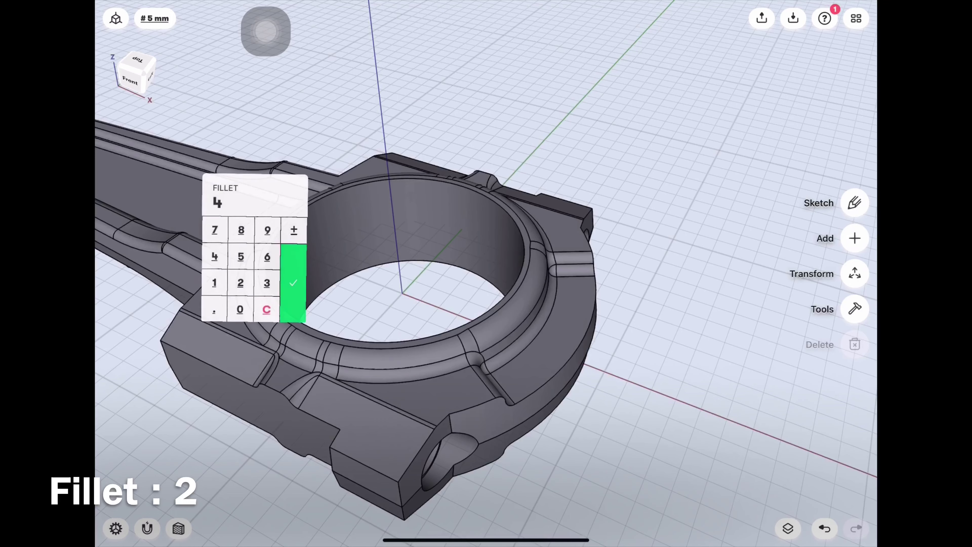
{"action": "left_click", "coordinate": [239, 280]}
{"action": "left_click", "coordinate": [291, 283]}
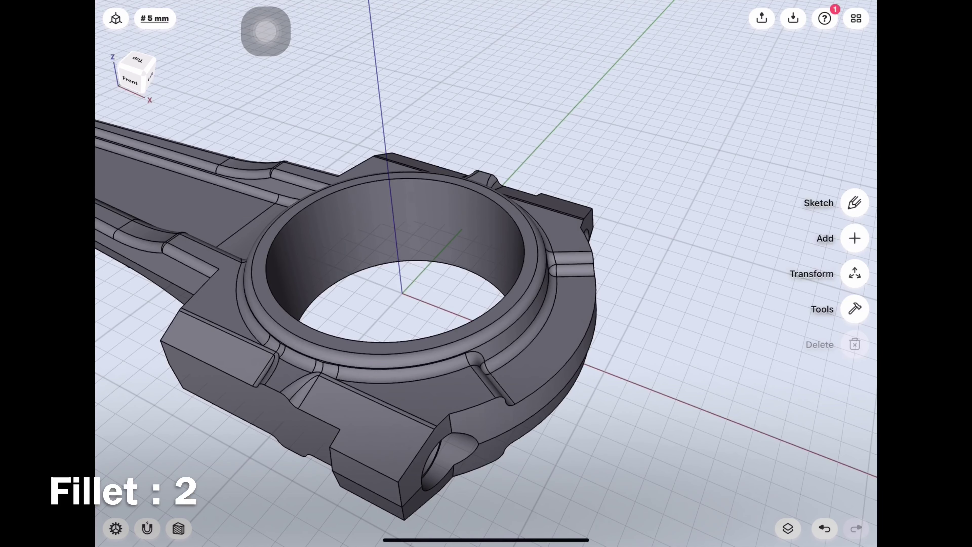
{"action": "mouse_move", "coordinate": [486, 268]}
{"action": "left_mouse_down"}
{"action": "mouse_move", "coordinate": [536, 249]}
{"action": "mouse_move", "coordinate": [421, 249]}
{"action": "mouse_move", "coordinate": [459, 287]}
{"action": "mouse_move", "coordinate": [497, 275]}
{"action": "mouse_move", "coordinate": [459, 299]}
{"action": "mouse_move", "coordinate": [402, 275]}
{"action": "mouse_move", "coordinate": [478, 299]}
{"action": "mouse_move", "coordinate": [401, 268]}
{"action": "mouse_move", "coordinate": [440, 249]}
{"action": "mouse_move", "coordinate": [479, 268]}
{"action": "mouse_move", "coordinate": [337, 268]}
{"action": "mouse_move", "coordinate": [440, 248]}
{"action": "mouse_move", "coordinate": [421, 238]}
{"action": "mouse_move", "coordinate": [459, 229]}
{"action": "mouse_move", "coordinate": [471, 215]}
{"action": "left_mouse_up"}
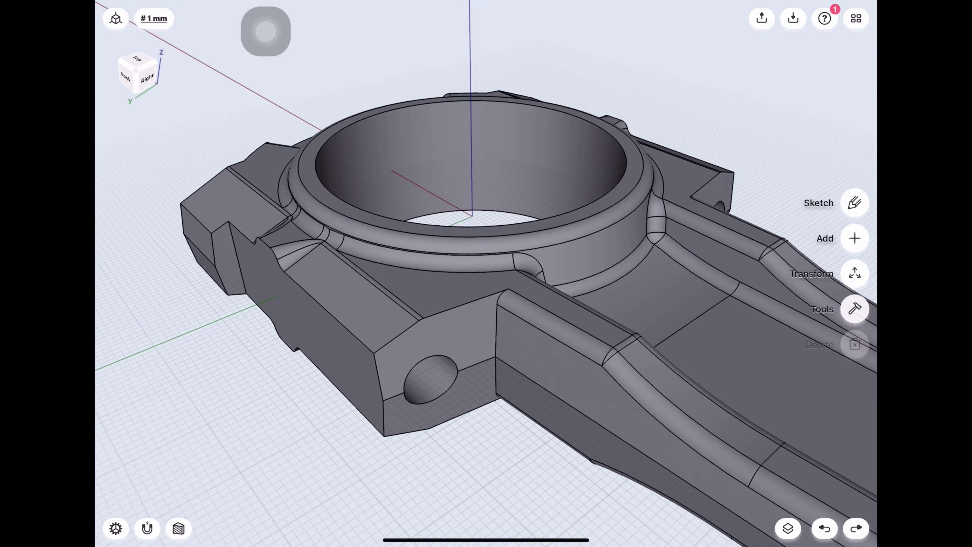
- Fillet the selected edge and the bolt boss's vertical corner edges at 2 mm
{"action": "left_click_drag", "start_coordinate": [496, 374], "coordinate": [496, 379]}
{"action": "left_click", "coordinate": [495, 378]}
{"action": "left_click", "coordinate": [535, 410]}
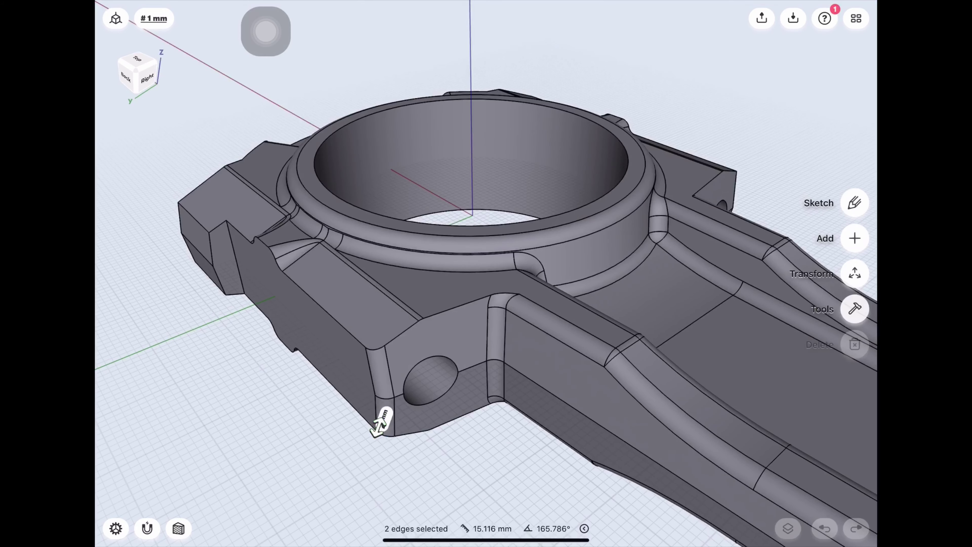
{"action": "left_click_drag", "start_coordinate": [497, 440], "coordinate": [689, 425]}
{"action": "middle_click_drag", "start_coordinate": [498, 345], "coordinate": [530, 352]}
{"action": "left_click", "coordinate": [390, 429]}
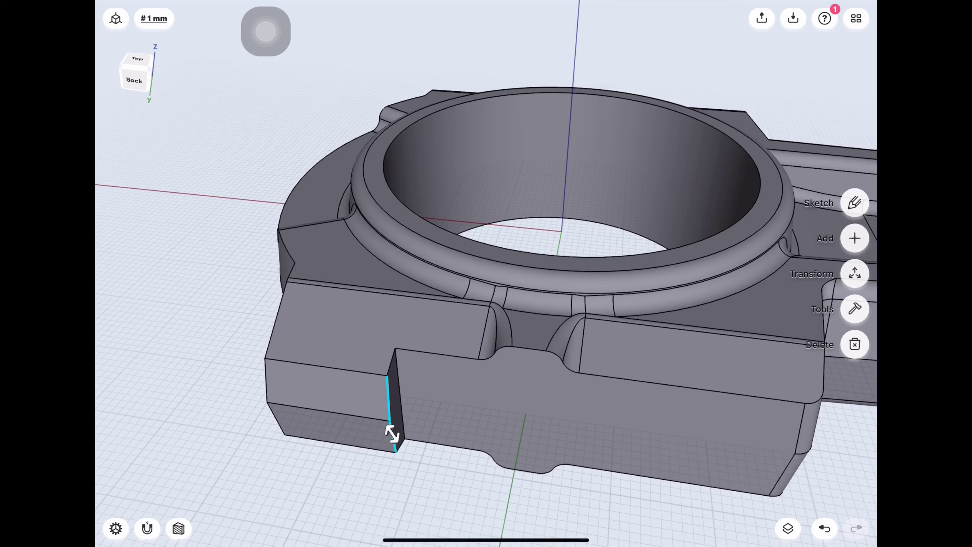
{"action": "mouse_move", "coordinate": [390, 434]}
{"action": "left_mouse_down"}
{"action": "mouse_move", "coordinate": [419, 506]}
{"action": "mouse_move", "coordinate": [491, 397]}
{"action": "mouse_move", "coordinate": [538, 439]}
{"action": "left_mouse_up"}
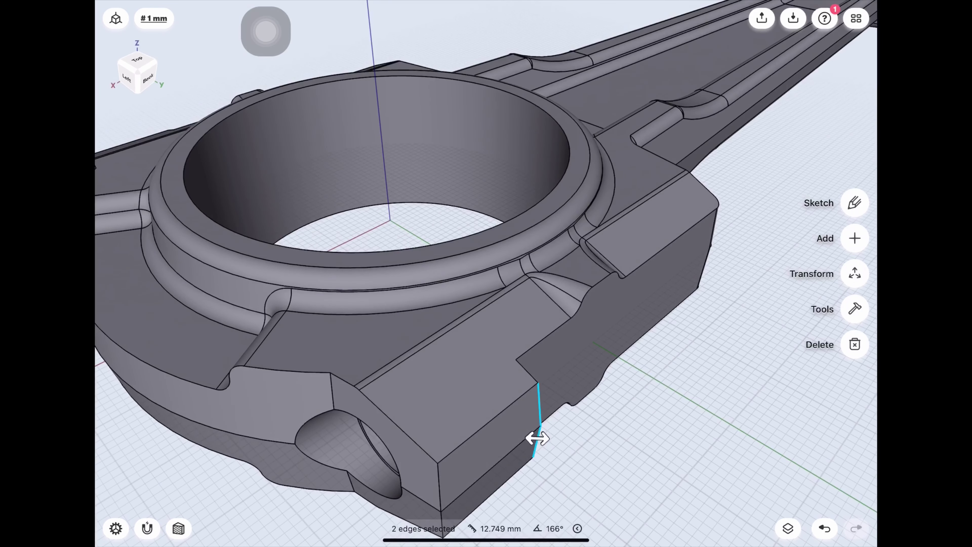
{"action": "middle_click_drag", "start_coordinate": [440, 383], "coordinate": [448, 276]}
{"action": "left_click_drag", "start_coordinate": [450, 422], "coordinate": [450, 430]}
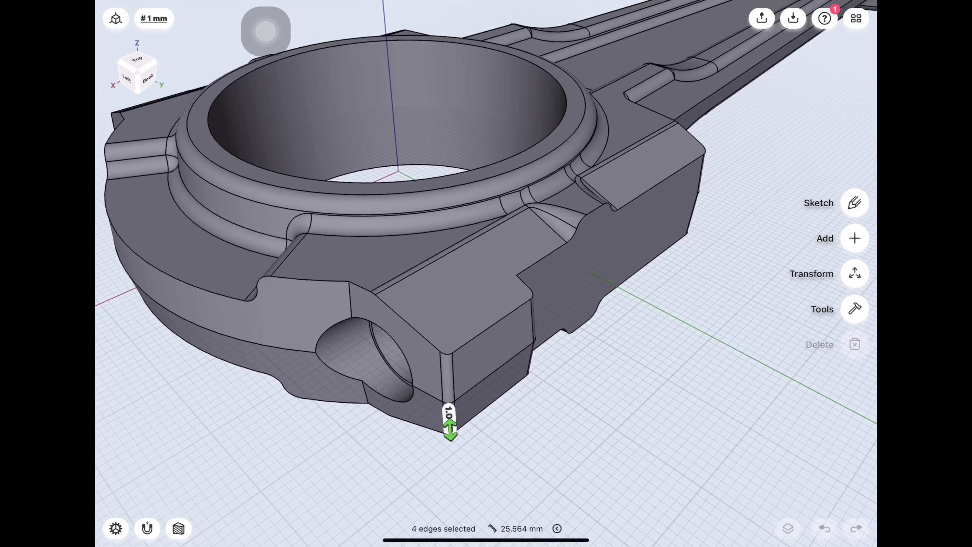
{"action": "left_click", "coordinate": [450, 418]}
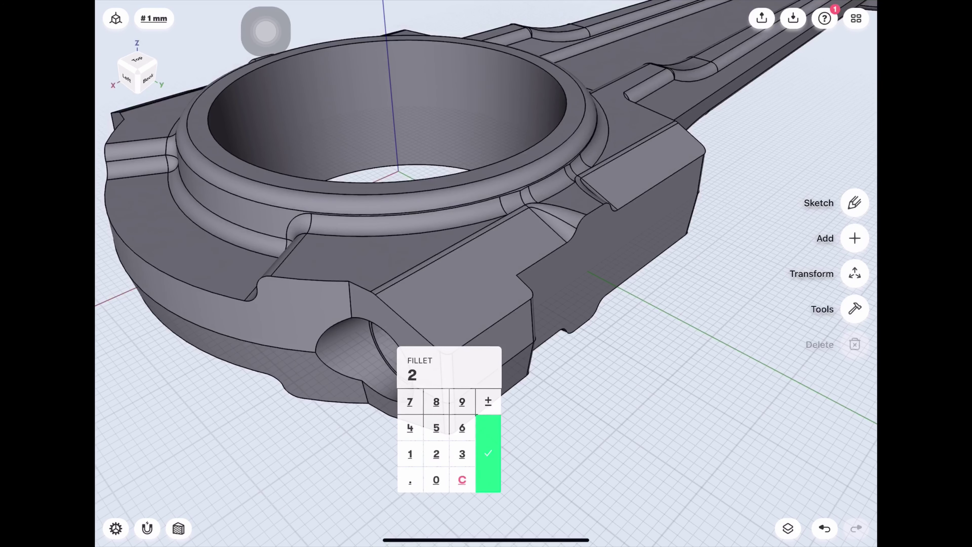
{"action": "left_click", "coordinate": [488, 453]}
- Round the boss's other vertical edge and the edge by the left boss at 2 mm
{"action": "left_click_drag", "start_coordinate": [366, 393], "coordinate": [359, 401]}
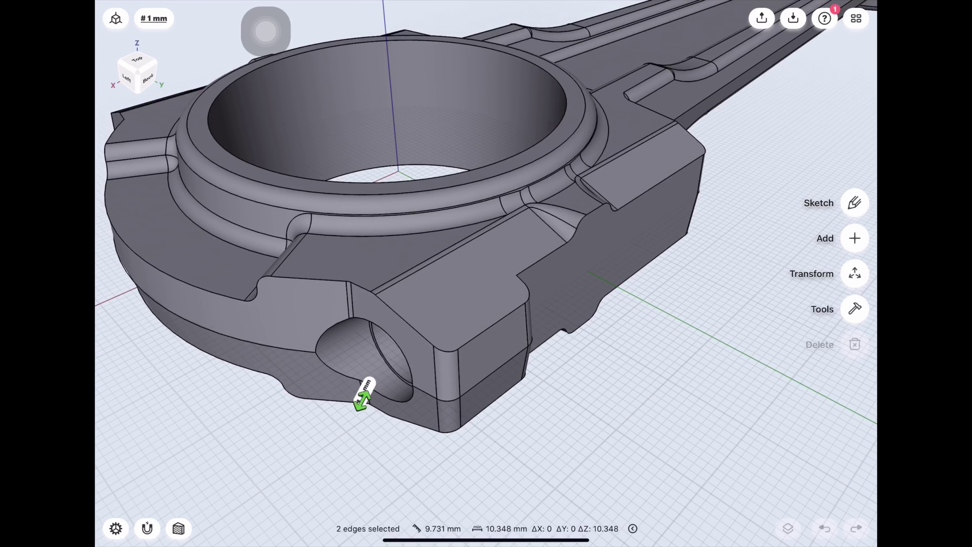
{"action": "left_click_drag", "start_coordinate": [420, 479], "coordinate": [631, 469]}
{"action": "scroll", "coordinate": [302, 479], "scroll_direction": "up", "scroll_amount": 3}
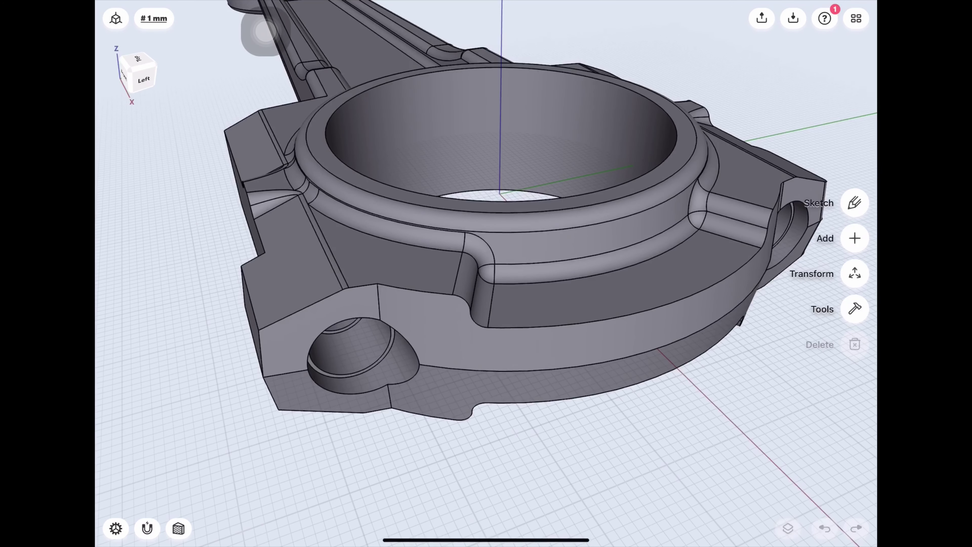
{"action": "left_click", "coordinate": [379, 303]}
{"action": "left_click_drag", "start_coordinate": [386, 397], "coordinate": [388, 400]}
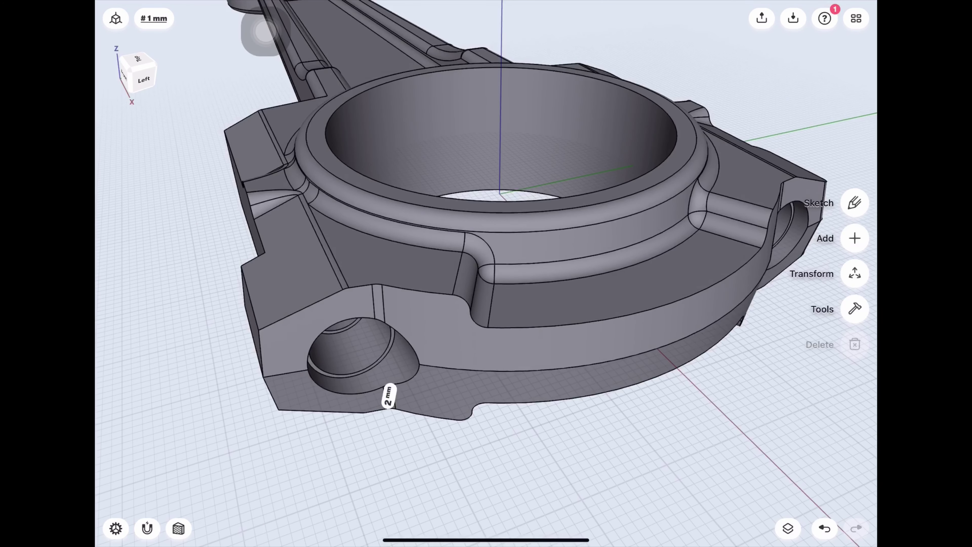
{"action": "left_click_drag", "start_coordinate": [421, 479], "coordinate": [593, 473]}
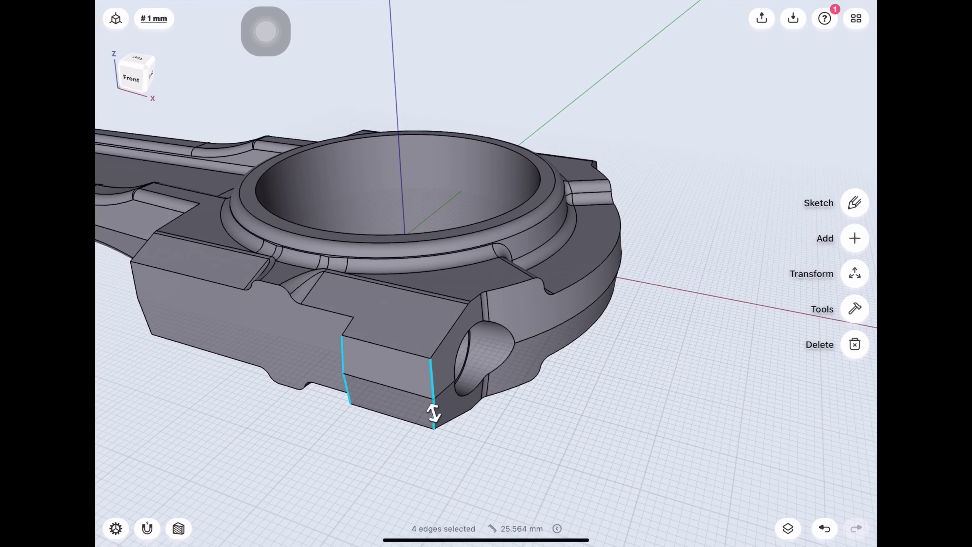
- Fillet the four selected boss edges, then two more vertical boss edges, at 2 mm
{"action": "left_click_drag", "start_coordinate": [433, 412], "coordinate": [432, 415]}
{"action": "scroll", "coordinate": [486, 268], "scroll_direction": "down", "scroll_amount": 3}
{"action": "left_click_drag", "start_coordinate": [574, 460], "coordinate": [650, 440]}
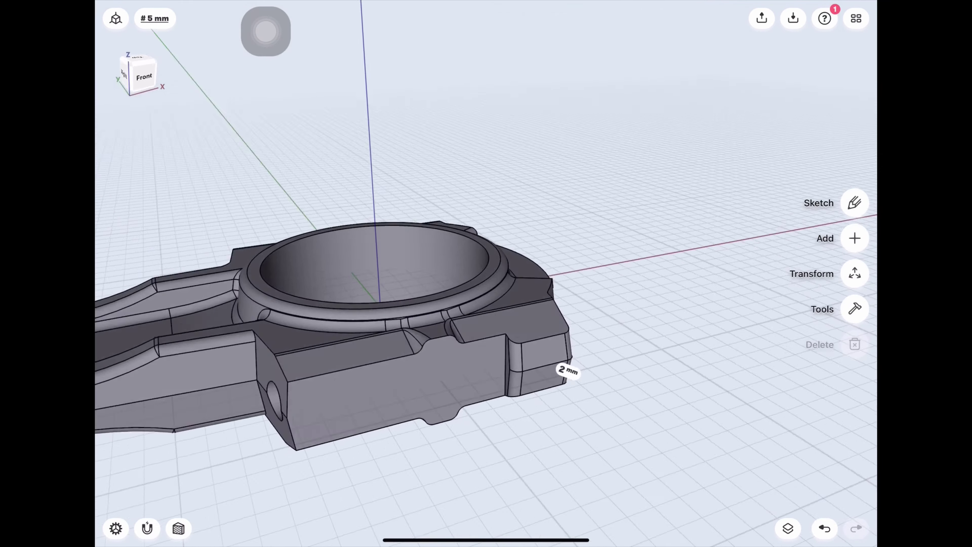
{"action": "left_click_drag", "start_coordinate": [497, 459], "coordinate": [612, 453]}
{"action": "left_click", "coordinate": [269, 383]}
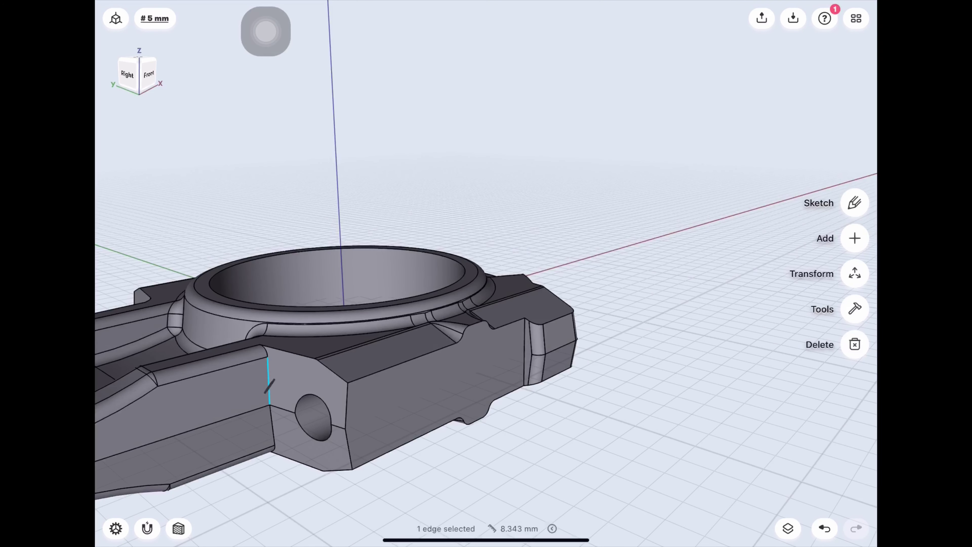
{"action": "left_click", "coordinate": [346, 407]}
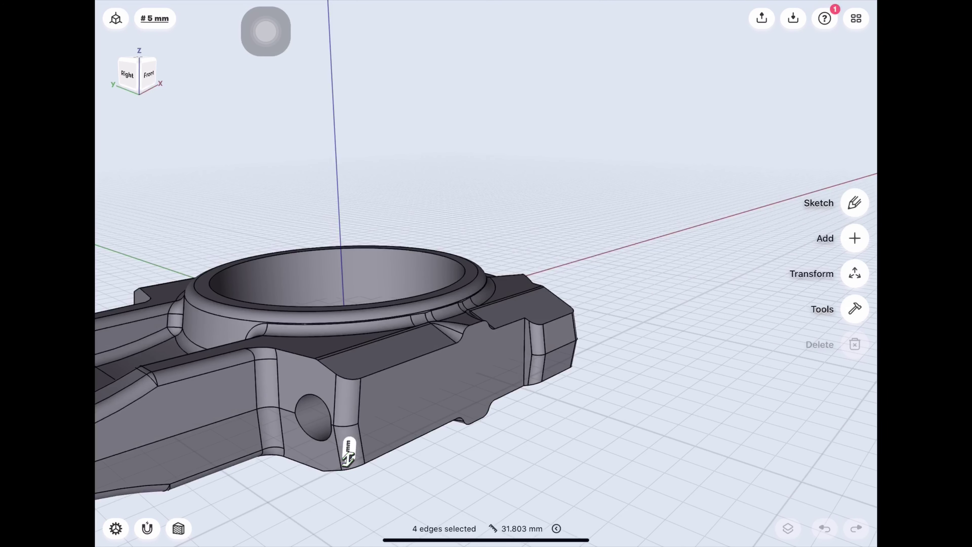
{"action": "left_click_drag", "start_coordinate": [348, 449], "coordinate": [348, 449]}
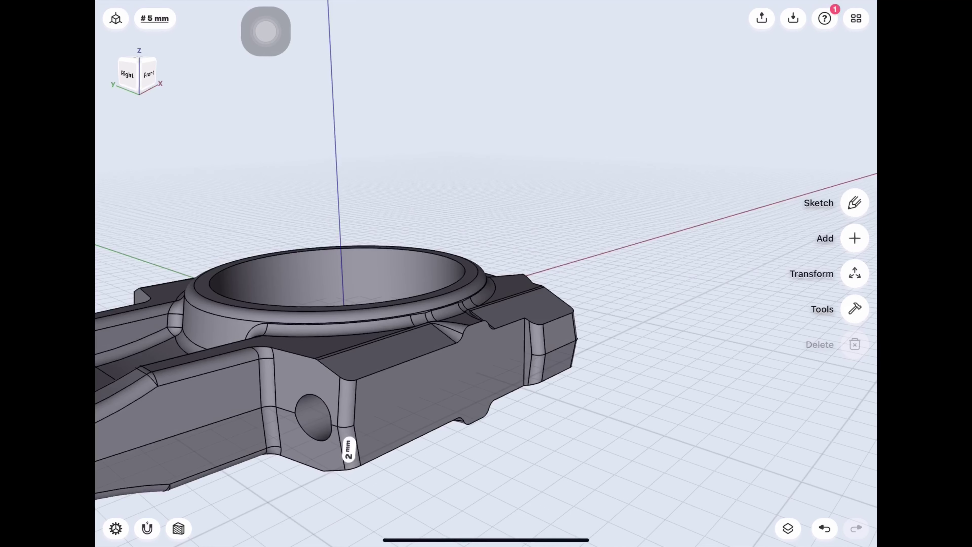
- Reduce the fillet on the long boss-top edge to 2 mm
{"action": "mouse_move", "coordinate": [459, 345]}
{"action": "left_mouse_down"}
{"action": "mouse_move", "coordinate": [536, 329]}
{"action": "mouse_move", "coordinate": [574, 291]}
{"action": "mouse_move", "coordinate": [459, 230]}
{"action": "mouse_move", "coordinate": [478, 325]}
{"action": "mouse_move", "coordinate": [497, 345]}
{"action": "left_mouse_up"}
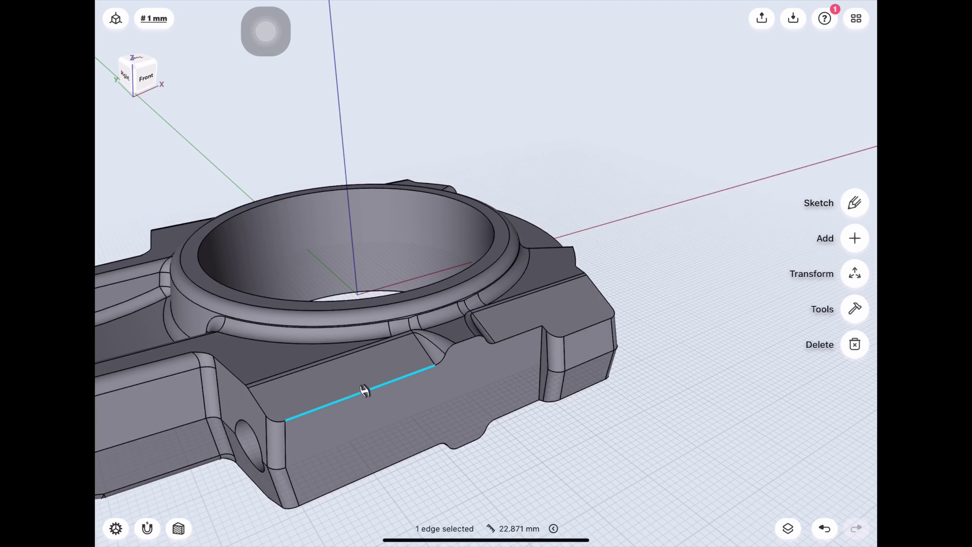
{"action": "left_click_drag", "start_coordinate": [364, 390], "coordinate": [374, 390]}
{"action": "left_click", "coordinate": [362, 391]}
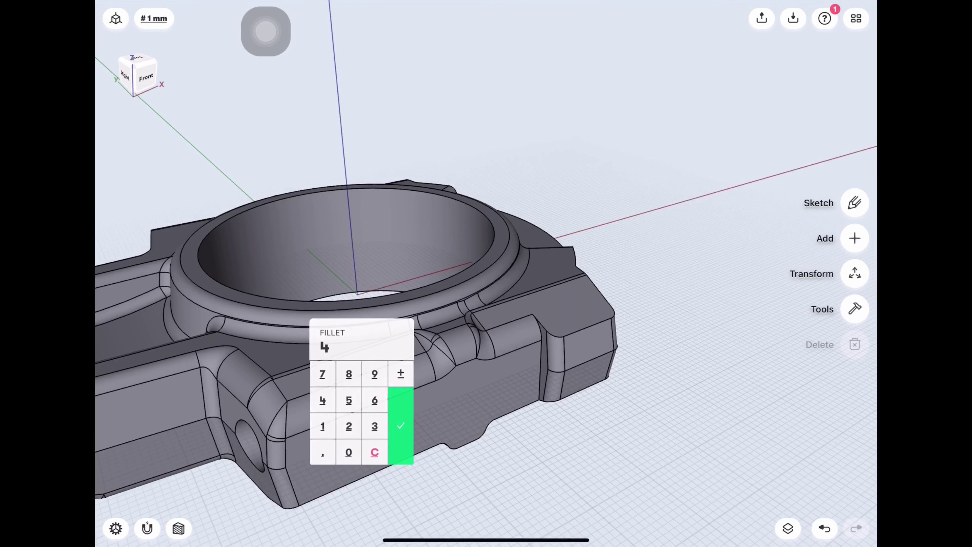
{"action": "left_click", "coordinate": [349, 426]}
{"action": "left_click", "coordinate": [400, 426]}
- From below, fillet the long edges of the lower boss at 2 mm
{"action": "left_click_drag", "start_coordinate": [498, 153], "coordinate": [497, 383]}
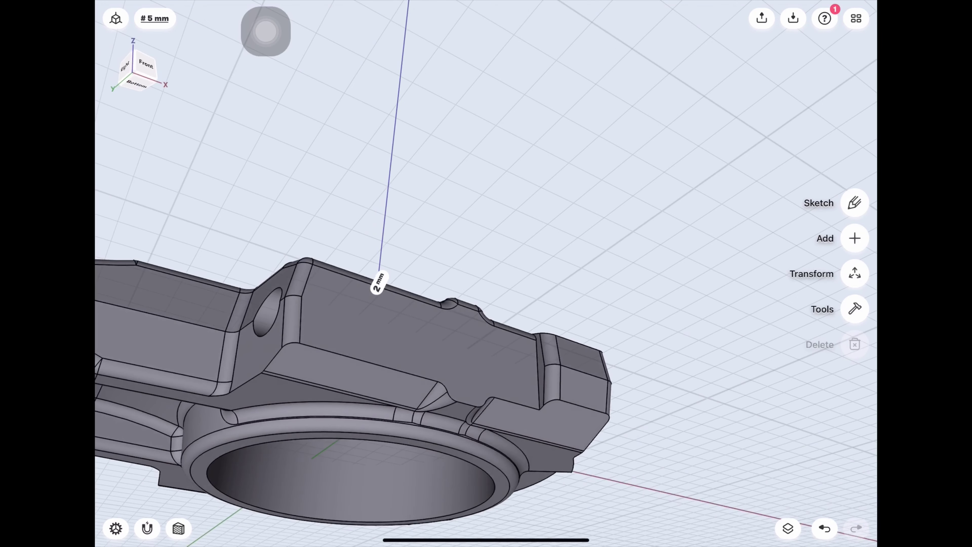
{"action": "left_click", "coordinate": [380, 364]}
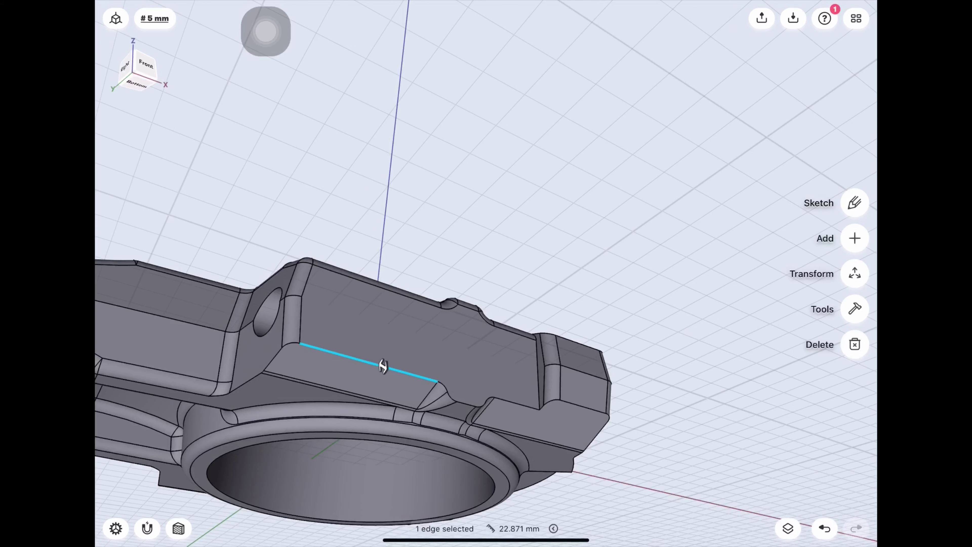
{"action": "left_click_drag", "start_coordinate": [379, 365], "coordinate": [369, 363]}
{"action": "left_click", "coordinate": [369, 362]}
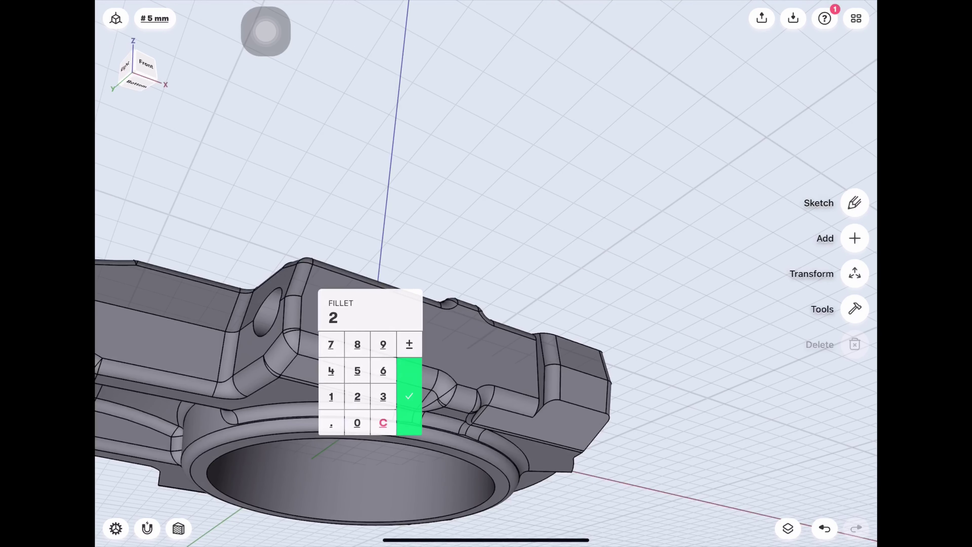
{"action": "left_click", "coordinate": [409, 397]}
{"action": "mouse_move", "coordinate": [574, 153]}
{"action": "left_mouse_down"}
{"action": "mouse_move", "coordinate": [574, 422]}
{"action": "mouse_move", "coordinate": [613, 191]}
{"action": "left_mouse_up"}
{"action": "left_click", "coordinate": [471, 367]}
{"action": "left_click", "coordinate": [459, 474]}
{"action": "left_click", "coordinate": [511, 474]}
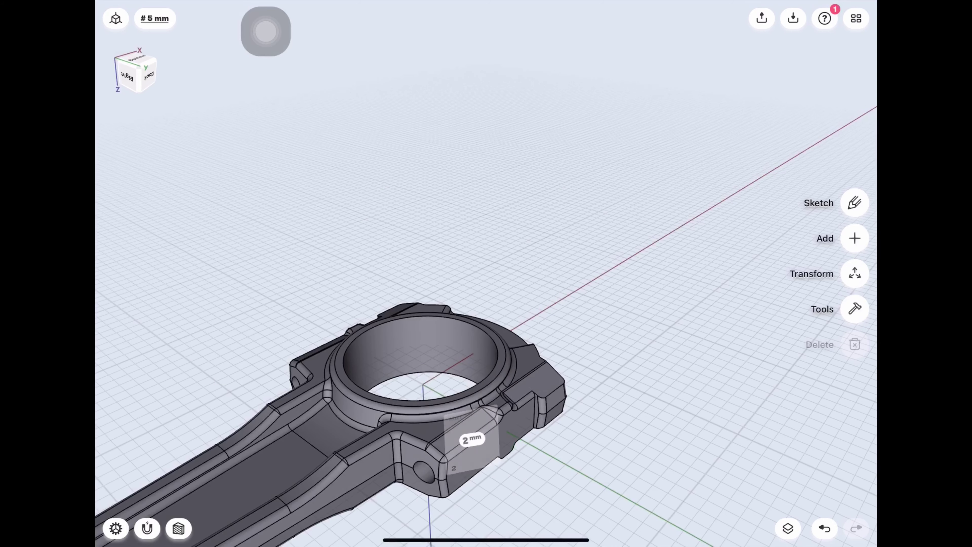
- Fillet the remaining long lower-boss edge at 2 mm and reframe the big end
{"action": "left_click_drag", "start_coordinate": [574, 153], "coordinate": [574, 421]}
{"action": "left_click", "coordinate": [462, 390]}
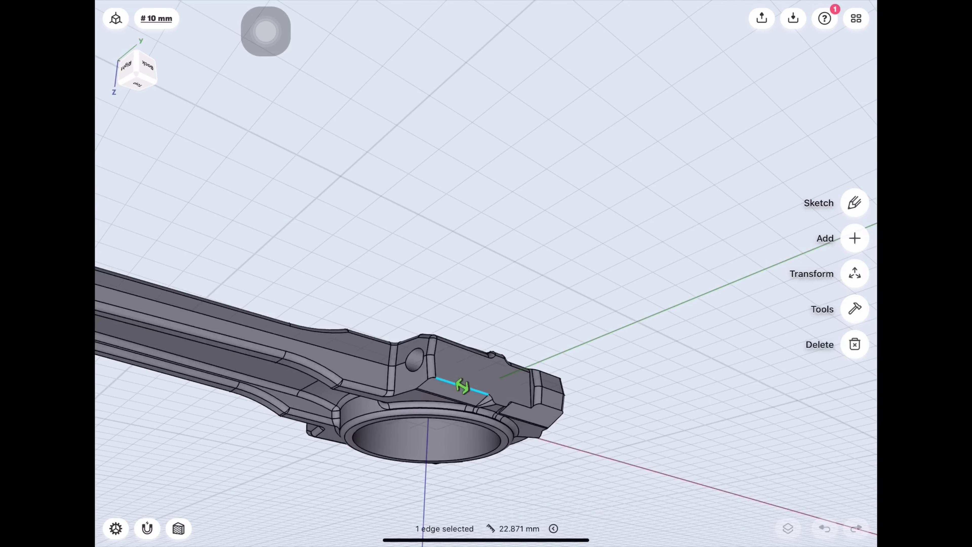
{"action": "left_click", "coordinate": [460, 382]}
{"action": "left_click", "coordinate": [499, 418]}
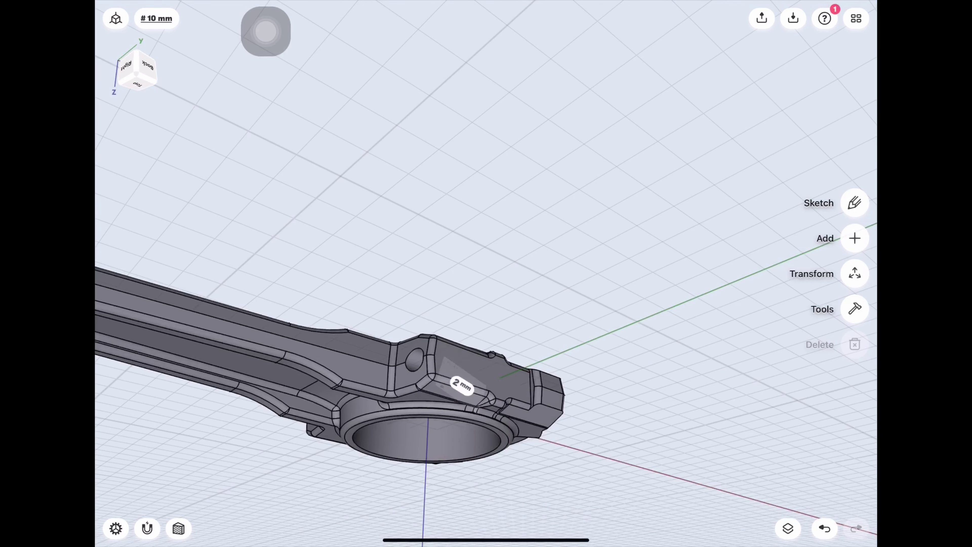
{"action": "left_click_drag", "start_coordinate": [612, 383], "coordinate": [612, 154]}
{"action": "mouse_move", "coordinate": [612, 268]}
{"action": "left_mouse_down"}
{"action": "mouse_move", "coordinate": [459, 268]}
{"action": "mouse_move", "coordinate": [363, 173]}
{"action": "left_mouse_up"}
{"action": "mouse_move", "coordinate": [535, 344]}
{"action": "left_mouse_down"}
{"action": "mouse_move", "coordinate": [497, 326]}
{"action": "mouse_move", "coordinate": [421, 326]}
{"action": "mouse_move", "coordinate": [497, 306]}
{"action": "mouse_move", "coordinate": [517, 287]}
{"action": "left_mouse_up"}
{"action": "left_click_drag", "start_coordinate": [612, 307], "coordinate": [383, 306]}
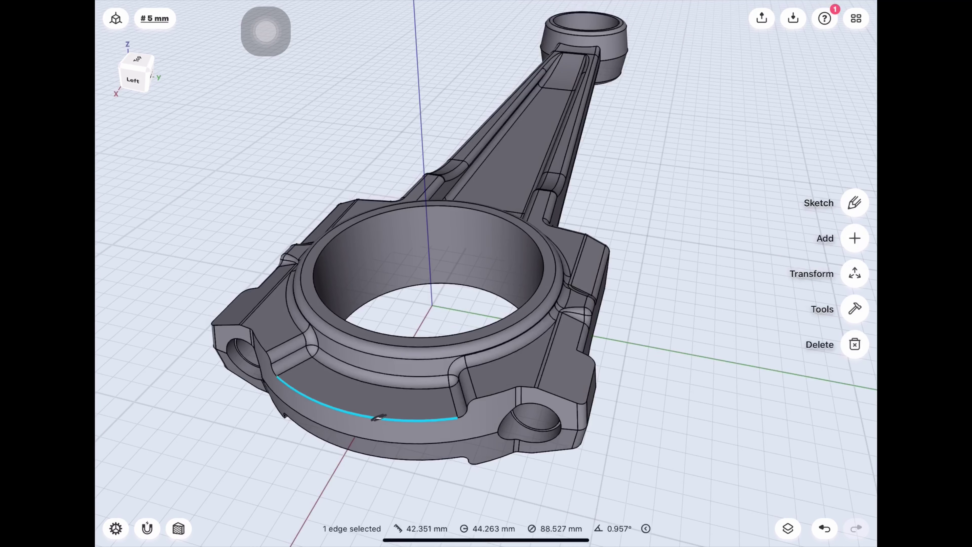
- Round the first lower edge of the big-end cap with a 2 mm fillet
{"action": "left_click_drag", "start_coordinate": [378, 417], "coordinate": [374, 417]}
{"action": "left_click", "coordinate": [358, 403]}
{"action": "type", "text": "2"}
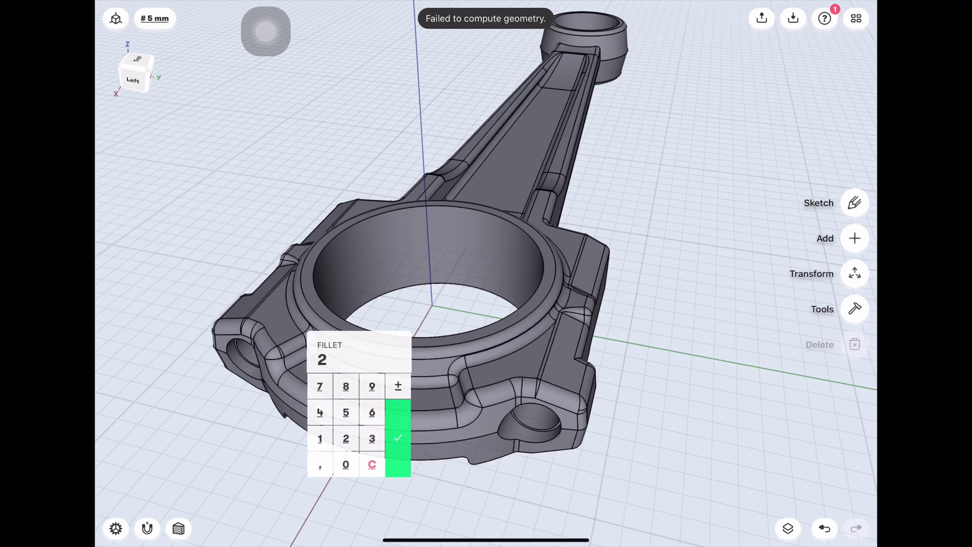
{"action": "key", "text": "Return"}
{"action": "scroll", "coordinate": [474, 307], "scroll_direction": "down", "scroll_amount": 3}
{"action": "mouse_move", "coordinate": [459, 383]}
{"action": "left_mouse_down"}
{"action": "mouse_move", "coordinate": [421, 269]}
{"action": "mouse_move", "coordinate": [459, 211]}
{"action": "left_mouse_up"}
{"action": "left_click_drag", "start_coordinate": [498, 364], "coordinate": [574, 276]}
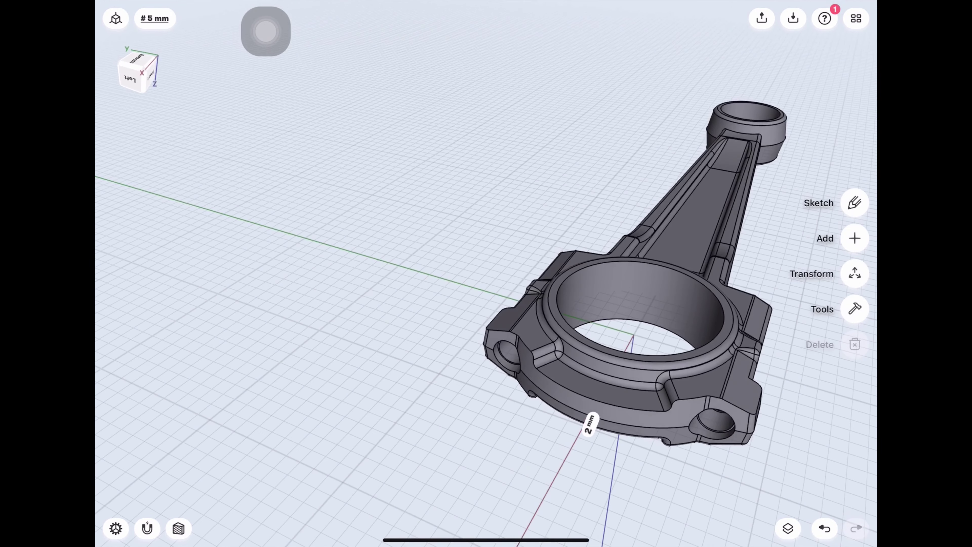
- Apply the same 2 mm fillet to another lower cap edge
{"action": "left_click", "coordinate": [586, 398]}
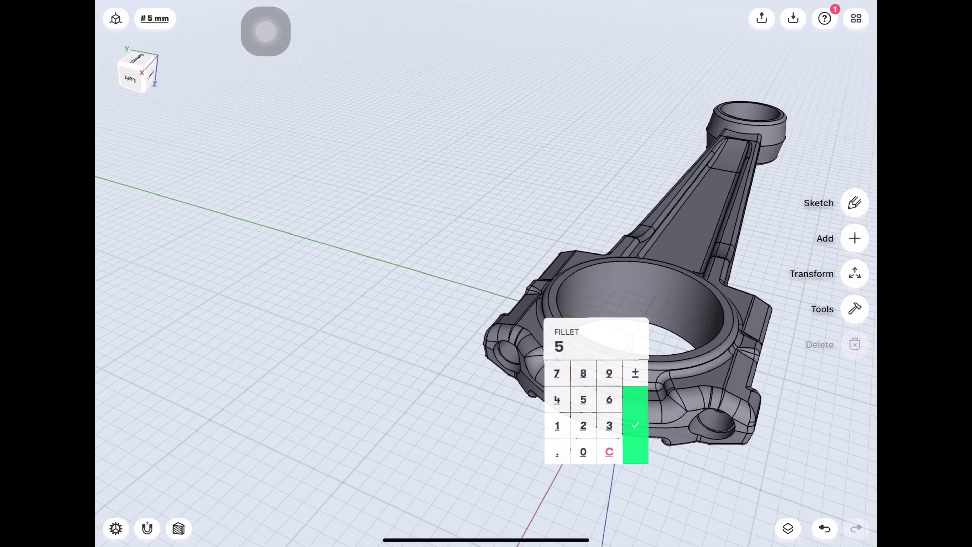
{"action": "left_click", "coordinate": [635, 425]}
{"action": "mouse_move", "coordinate": [459, 383]}
{"action": "left_mouse_down"}
{"action": "mouse_move", "coordinate": [479, 153]}
{"action": "mouse_move", "coordinate": [482, 287]}
{"action": "left_mouse_up"}
{"action": "scroll", "coordinate": [440, 363], "scroll_direction": "up", "scroll_amount": 2}
{"action": "scroll", "coordinate": [440, 364], "scroll_direction": "up", "scroll_amount": 2}
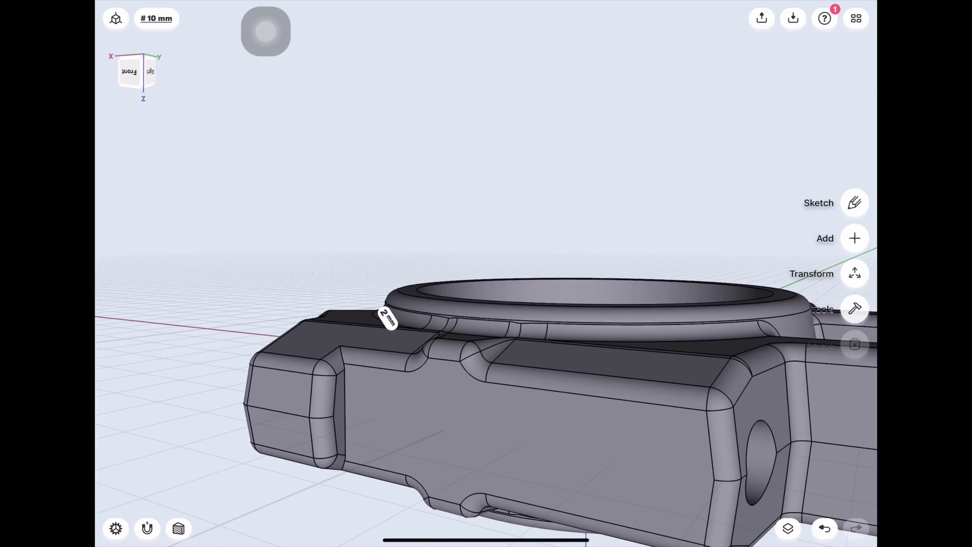
{"action": "scroll", "coordinate": [440, 364], "scroll_direction": "up", "scroll_amount": 3}
- Fillet a vertical edge on the side of the big end at 2 mm
{"action": "left_click", "coordinate": [366, 414]}
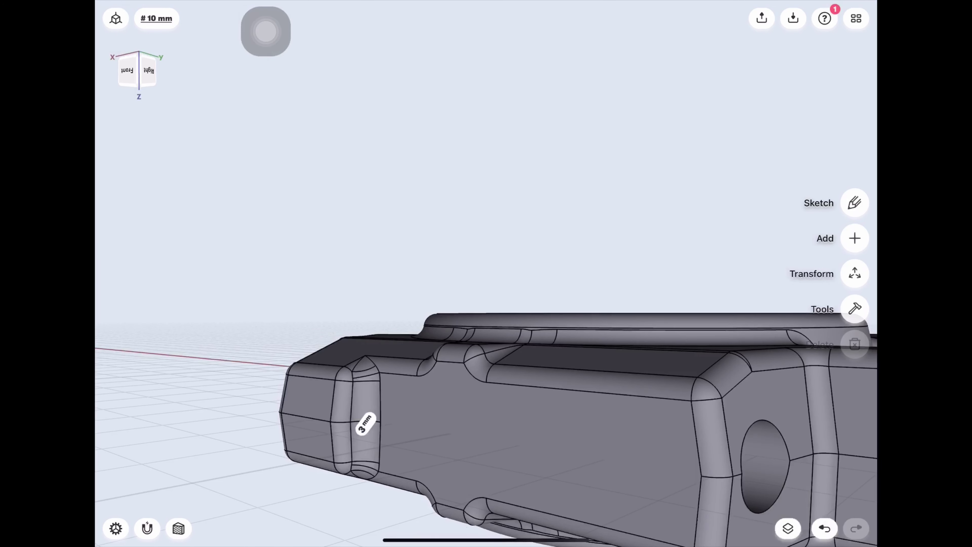
{"action": "left_click", "coordinate": [404, 440]}
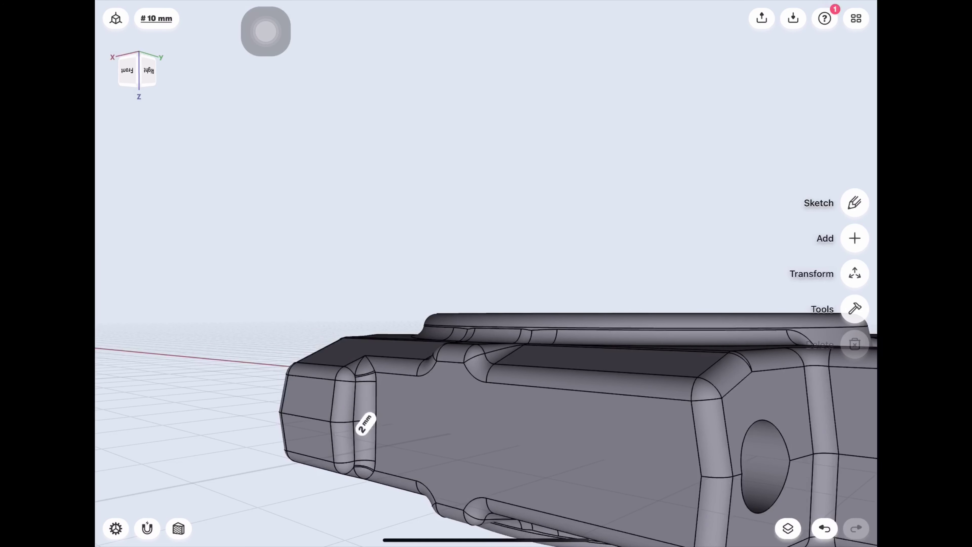
{"action": "scroll", "coordinate": [486, 421], "scroll_direction": "down", "scroll_amount": 3}
{"action": "scroll", "coordinate": [486, 402], "scroll_direction": "down", "scroll_amount": 2}
{"action": "left_click_drag", "start_coordinate": [498, 383], "coordinate": [440, 211]}
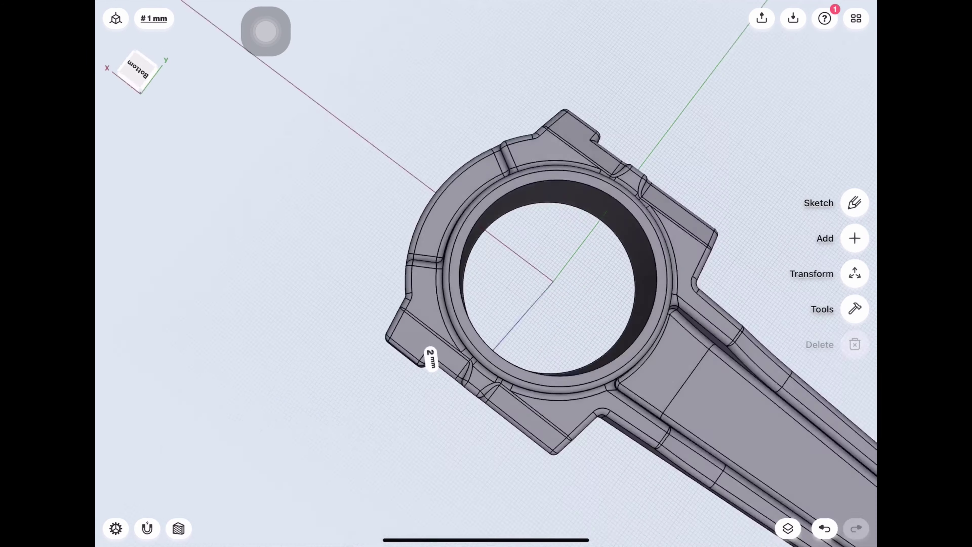
{"action": "mouse_move", "coordinate": [459, 268]}
{"action": "left_mouse_down"}
{"action": "mouse_move", "coordinate": [467, 391]}
{"action": "mouse_move", "coordinate": [382, 394]}
{"action": "mouse_move", "coordinate": [306, 383]}
{"action": "left_mouse_up"}
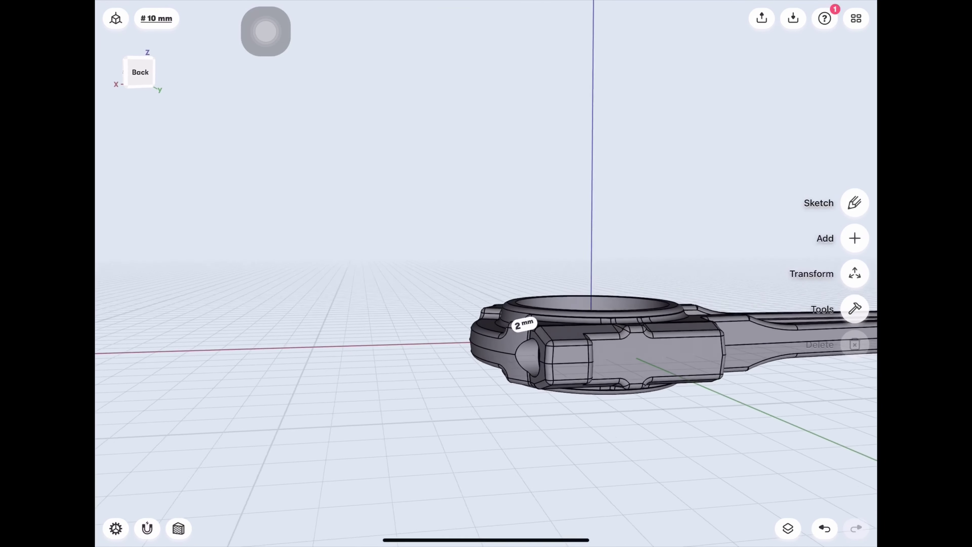
- Round the bolt-boss corner edge with a 2 mm fillet
{"action": "left_click_drag", "start_coordinate": [497, 383], "coordinate": [383, 364]}
{"action": "scroll", "coordinate": [574, 306], "scroll_direction": "up", "scroll_amount": 3}
{"action": "scroll", "coordinate": [574, 307], "scroll_direction": "up", "scroll_amount": 2}
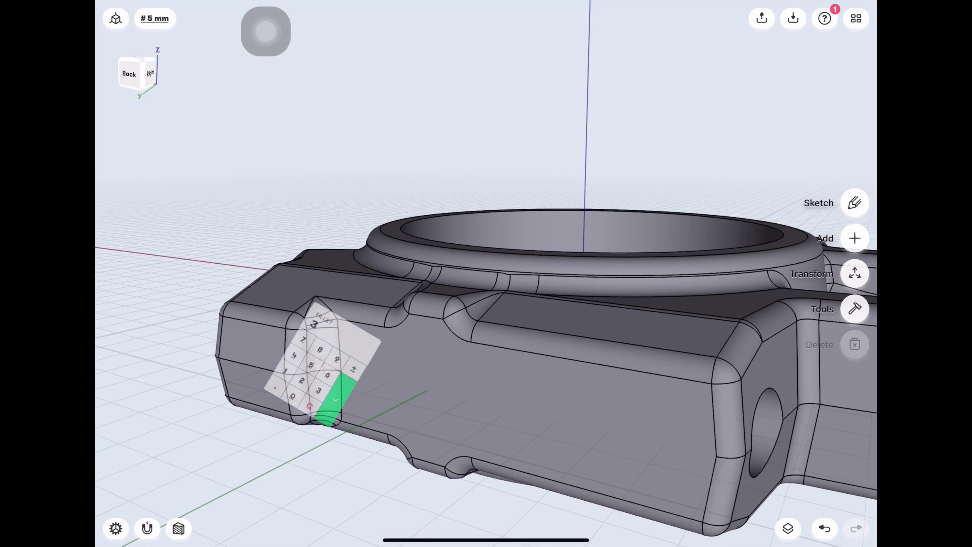
{"action": "left_click", "coordinate": [360, 398]}
- Orbit the rod from top, back, front and below to check the 2 mm fillets
{"action": "left_click_drag", "start_coordinate": [460, 268], "coordinate": [459, 421]}
{"action": "scroll", "coordinate": [486, 345], "scroll_direction": "down", "scroll_amount": 3}
{"action": "scroll", "coordinate": [421, 383], "scroll_direction": "up", "scroll_amount": 3}
{"action": "left_click_drag", "start_coordinate": [383, 345], "coordinate": [536, 344]}
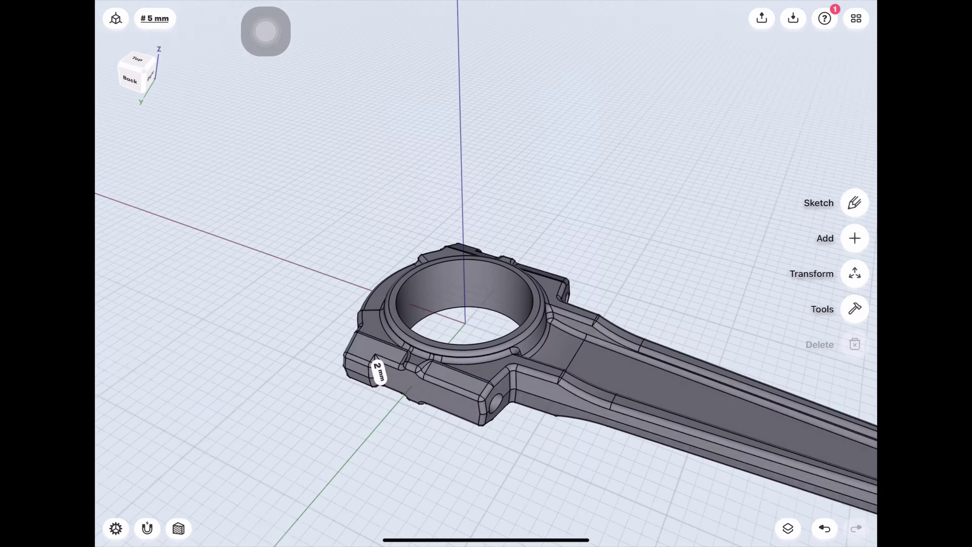
{"action": "mouse_move", "coordinate": [383, 345]}
{"action": "left_mouse_down"}
{"action": "mouse_move", "coordinate": [613, 345]}
{"action": "mouse_move", "coordinate": [612, 478]}
{"action": "left_mouse_up"}
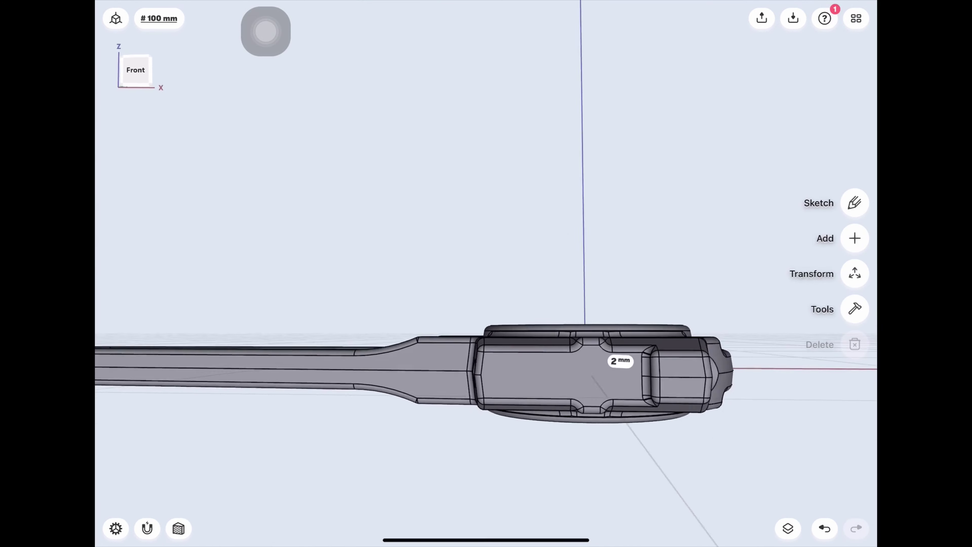
{"action": "mouse_move", "coordinate": [486, 383]}
{"action": "left_mouse_down"}
{"action": "mouse_move", "coordinate": [486, 268]}
{"action": "mouse_move", "coordinate": [421, 230]}
{"action": "mouse_move", "coordinate": [421, 306]}
{"action": "mouse_move", "coordinate": [440, 325]}
{"action": "left_mouse_up"}
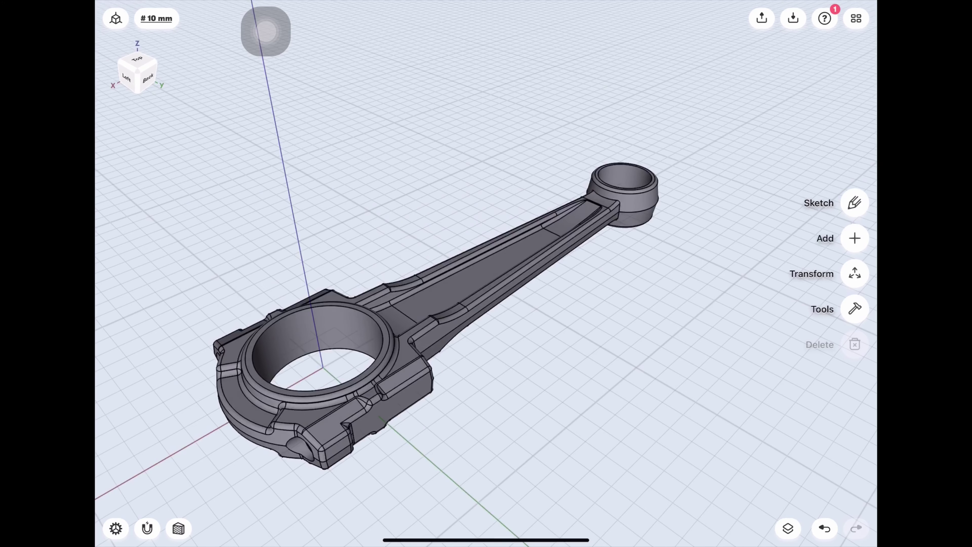
- Orbit around the small-end eye and the whole rod to inspect the 2 mm beam-to-eye fillet
{"action": "scroll", "coordinate": [612, 199], "scroll_direction": "up", "scroll_amount": 5}
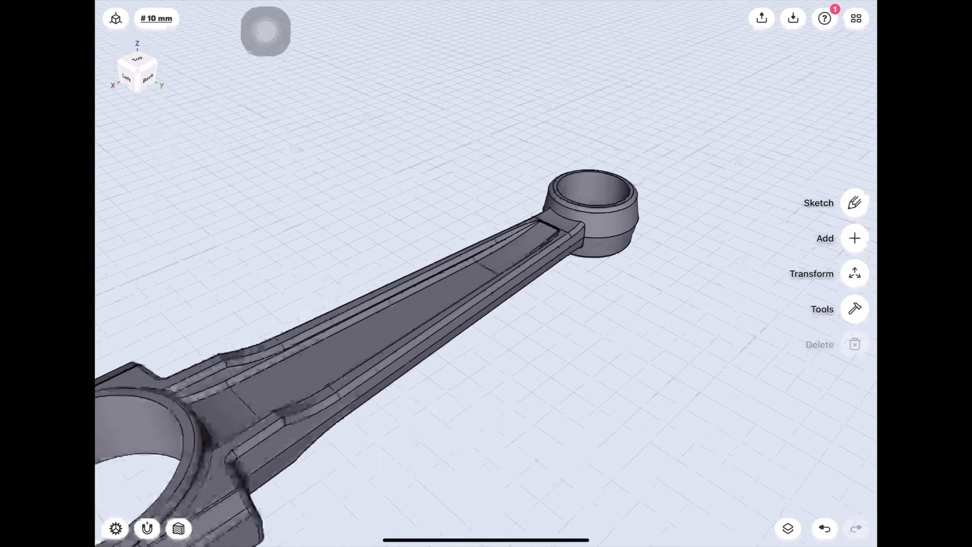
{"action": "scroll", "coordinate": [590, 207], "scroll_direction": "up", "scroll_amount": 5}
{"action": "scroll", "coordinate": [555, 222], "scroll_direction": "up", "scroll_amount": 3}
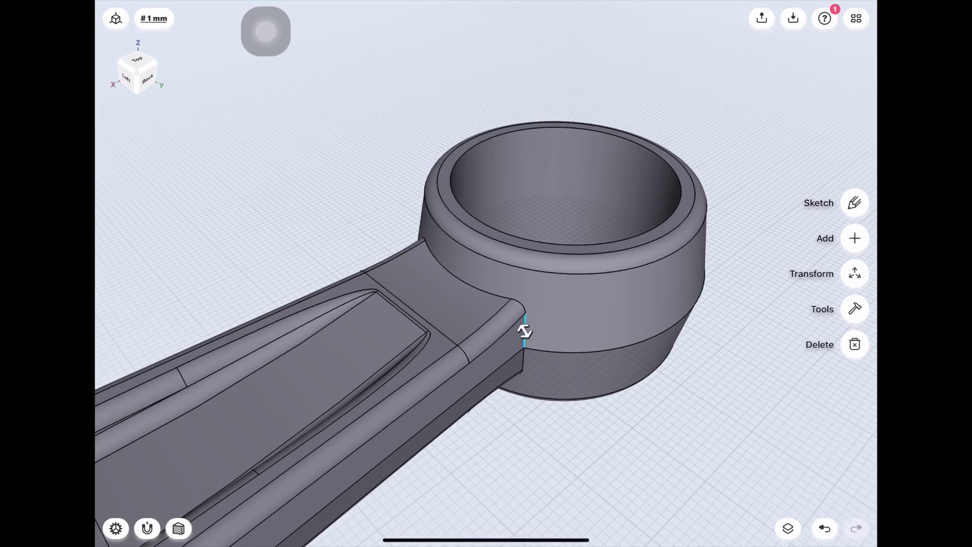
{"action": "mouse_move", "coordinate": [486, 268]}
{"action": "left_mouse_down"}
{"action": "mouse_move", "coordinate": [486, 326]}
{"action": "mouse_move", "coordinate": [421, 172]}
{"action": "left_mouse_up"}
{"action": "left_click_drag", "start_coordinate": [459, 230], "coordinate": [459, 307]}
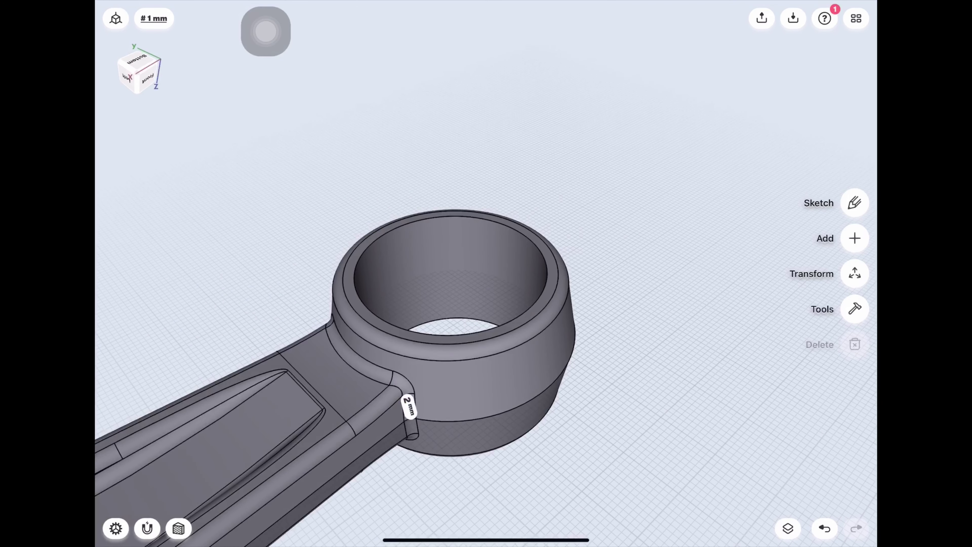
{"action": "scroll", "coordinate": [497, 299], "scroll_direction": "down", "scroll_amount": 3}
{"action": "mouse_move", "coordinate": [486, 268]}
{"action": "left_mouse_down"}
{"action": "mouse_move", "coordinate": [486, 344]}
{"action": "mouse_move", "coordinate": [460, 383]}
{"action": "mouse_move", "coordinate": [383, 325]}
{"action": "left_mouse_up"}
{"action": "left_click_drag", "start_coordinate": [486, 345], "coordinate": [486, 191]}
{"action": "scroll", "coordinate": [486, 274], "scroll_direction": "up", "scroll_amount": 3}
{"action": "left_click_drag", "start_coordinate": [486, 307], "coordinate": [345, 249]}
{"action": "mouse_move", "coordinate": [487, 306]}
{"action": "left_mouse_down"}
{"action": "mouse_move", "coordinate": [486, 249]}
{"action": "mouse_move", "coordinate": [421, 230]}
{"action": "mouse_move", "coordinate": [383, 287]}
{"action": "mouse_move", "coordinate": [421, 345]}
{"action": "mouse_move", "coordinate": [440, 249]}
{"action": "mouse_move", "coordinate": [402, 230]}
{"action": "left_mouse_up"}
{"action": "mouse_move", "coordinate": [487, 306]}
{"action": "left_mouse_down"}
{"action": "mouse_move", "coordinate": [467, 291]}
{"action": "mouse_move", "coordinate": [421, 360]}
{"action": "left_mouse_up"}
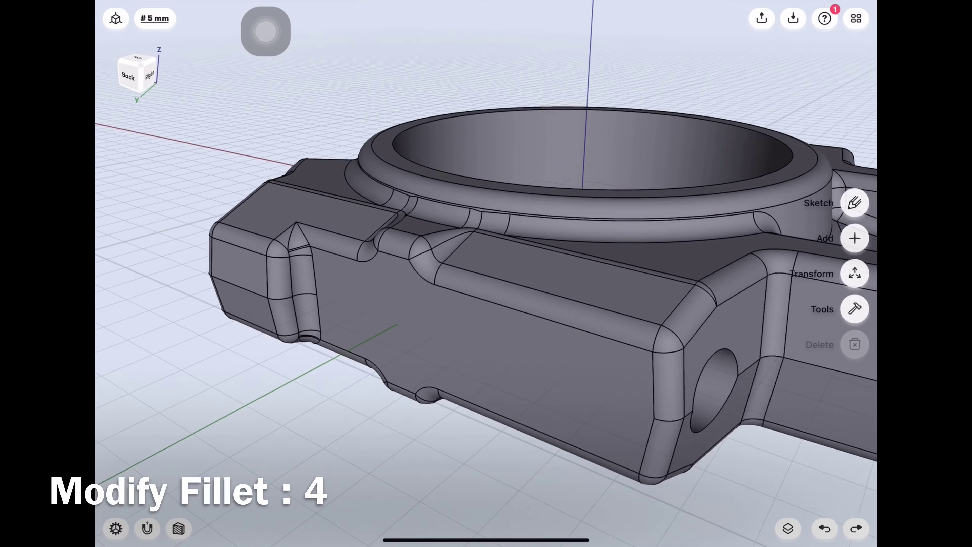
- Change the bolt-boss notch fillets on the big end from 2 mm to a 4 mm radius
{"action": "scroll", "coordinate": [486, 273], "scroll_direction": "up", "scroll_amount": 3}
{"action": "scroll", "coordinate": [486, 274], "scroll_direction": "up", "scroll_amount": 2}
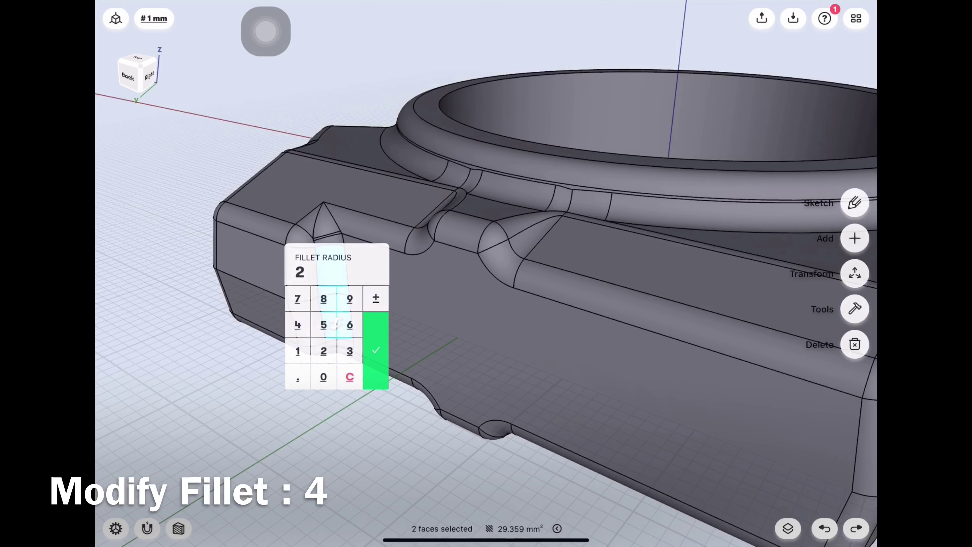
{"action": "scroll", "coordinate": [486, 274], "scroll_direction": "down", "scroll_amount": 5}
{"action": "mouse_move", "coordinate": [486, 273]}
{"action": "left_mouse_down"}
{"action": "mouse_move", "coordinate": [440, 230]}
{"action": "mouse_move", "coordinate": [421, 191]}
{"action": "left_mouse_up"}
{"action": "left_click_drag", "start_coordinate": [486, 274], "coordinate": [402, 375]}
{"action": "scroll", "coordinate": [487, 273], "scroll_direction": "up", "scroll_amount": 3}
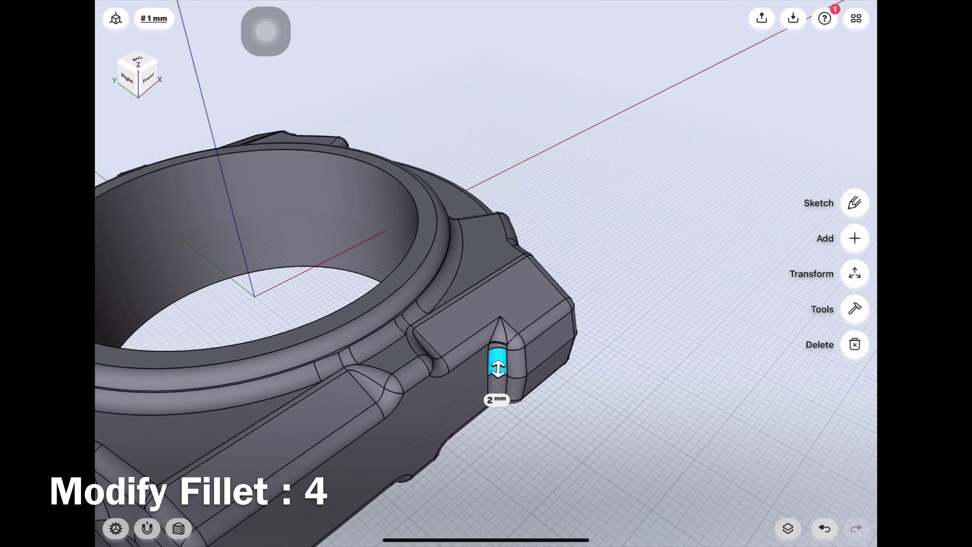
{"action": "left_click", "coordinate": [492, 400]}
{"action": "type", "text": "4"}
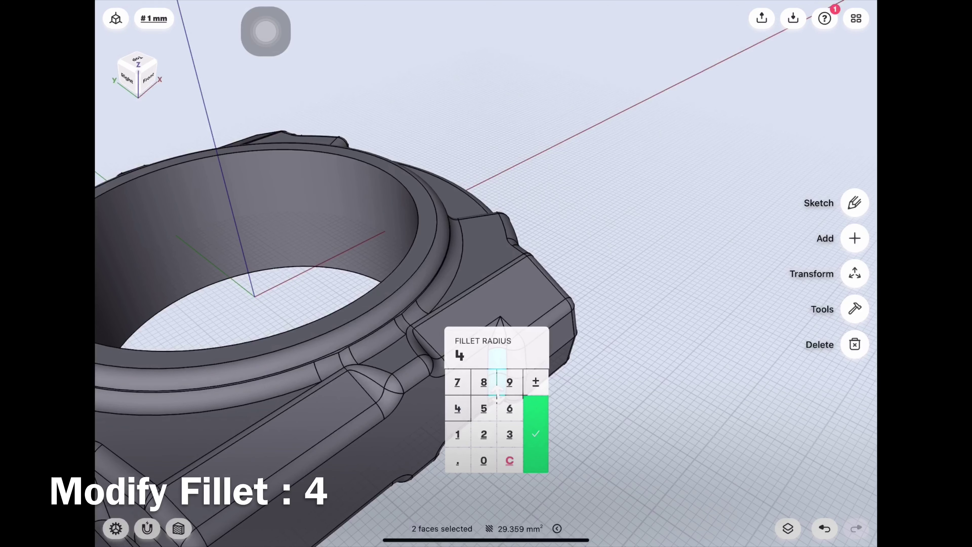
{"action": "left_click", "coordinate": [536, 434]}
{"action": "scroll", "coordinate": [487, 273], "scroll_direction": "down", "scroll_amount": 3}
{"action": "left_click_drag", "start_coordinate": [486, 273], "coordinate": [440, 307]}
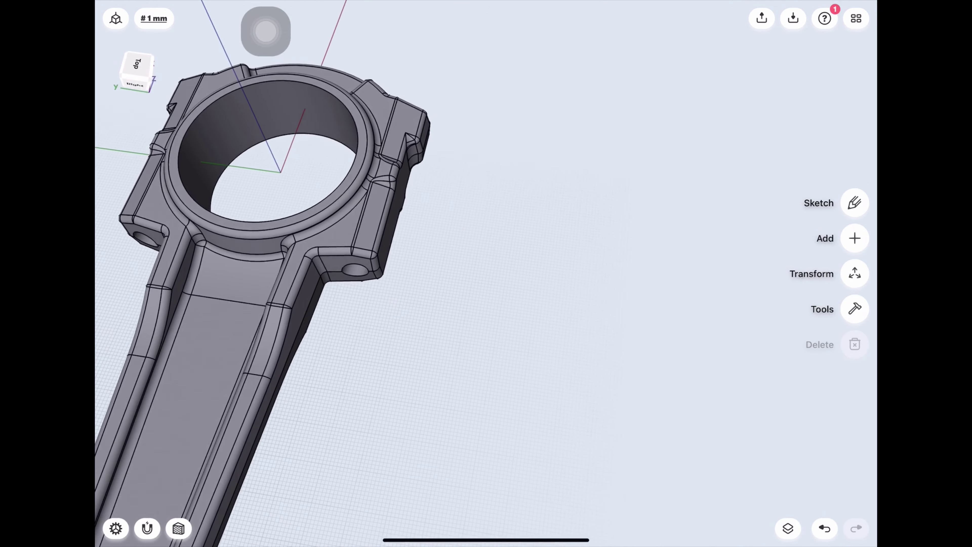
{"action": "scroll", "coordinate": [486, 273], "scroll_direction": "down", "scroll_amount": 3}
{"action": "mouse_move", "coordinate": [486, 273]}
{"action": "left_mouse_down"}
{"action": "mouse_move", "coordinate": [517, 274]}
{"action": "mouse_move", "coordinate": [486, 230]}
{"action": "mouse_move", "coordinate": [440, 363]}
{"action": "left_mouse_up"}
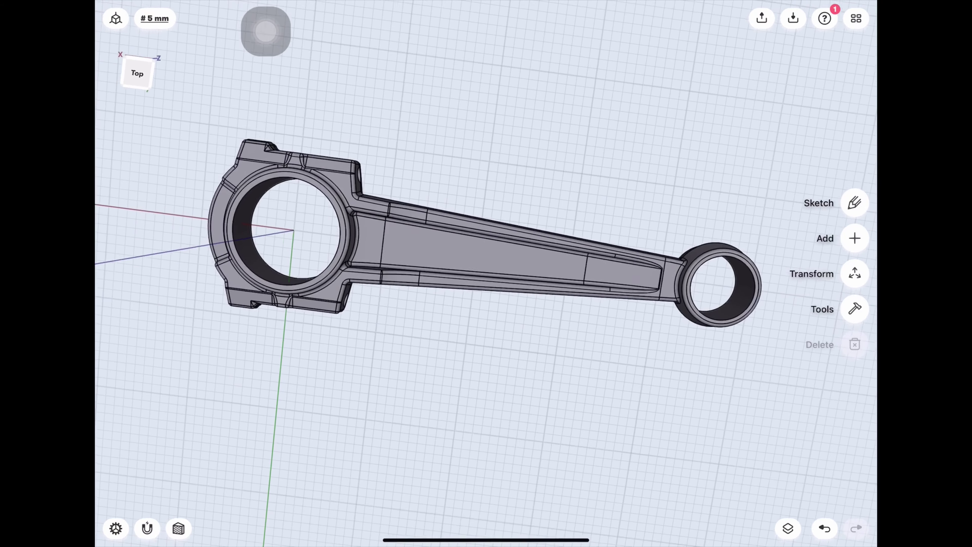
{"action": "left_click", "coordinate": [855, 203]}
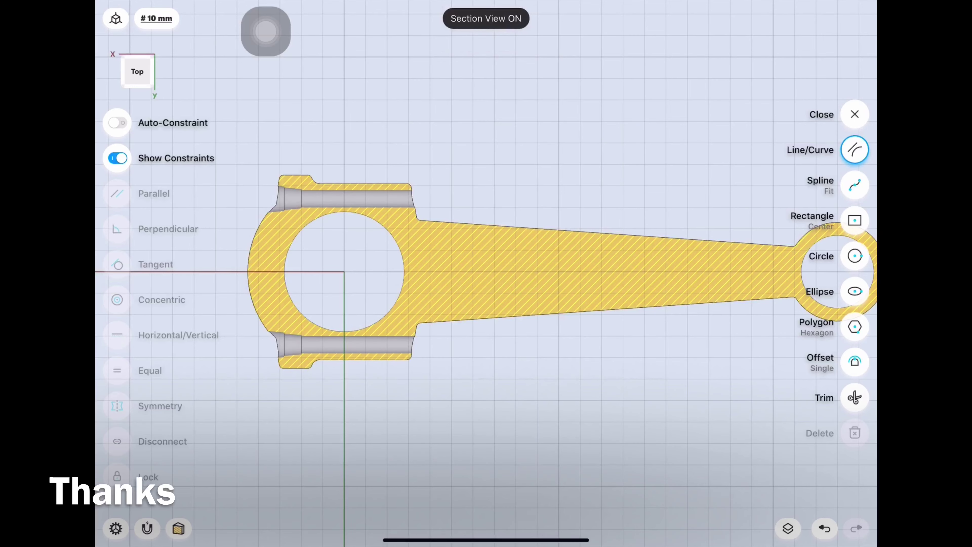
{"action": "left_click", "coordinate": [854, 114]}
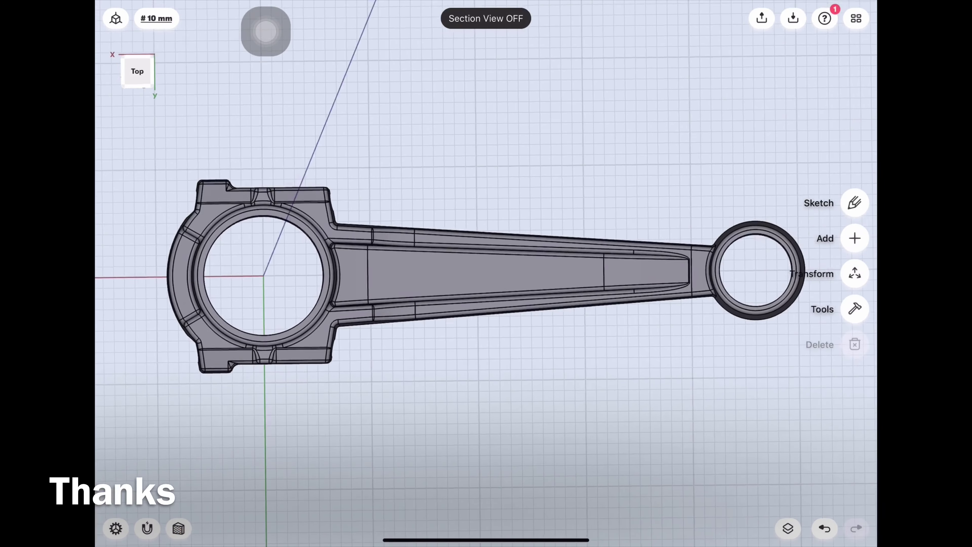